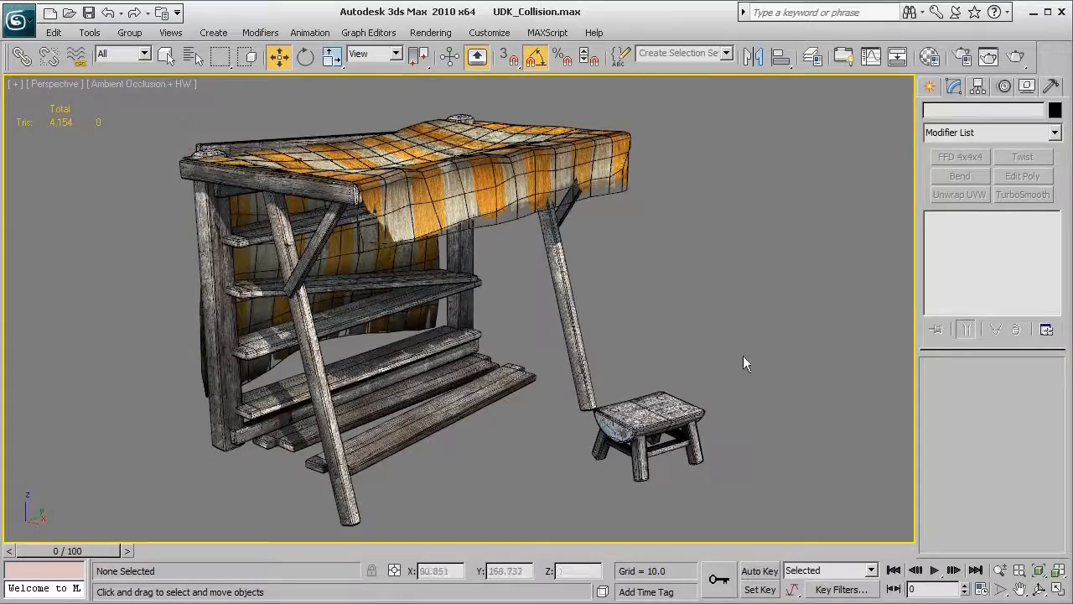
# Show the CollisionExample layer over the street vendor prop to view its collision meshes, and hide it again.
pyautogui.keyDown('alt'); pyautogui.moveTo(743, 364); pyautogui.dragTo(727, 290, button='middle'); pyautogui.keyUp('alt')
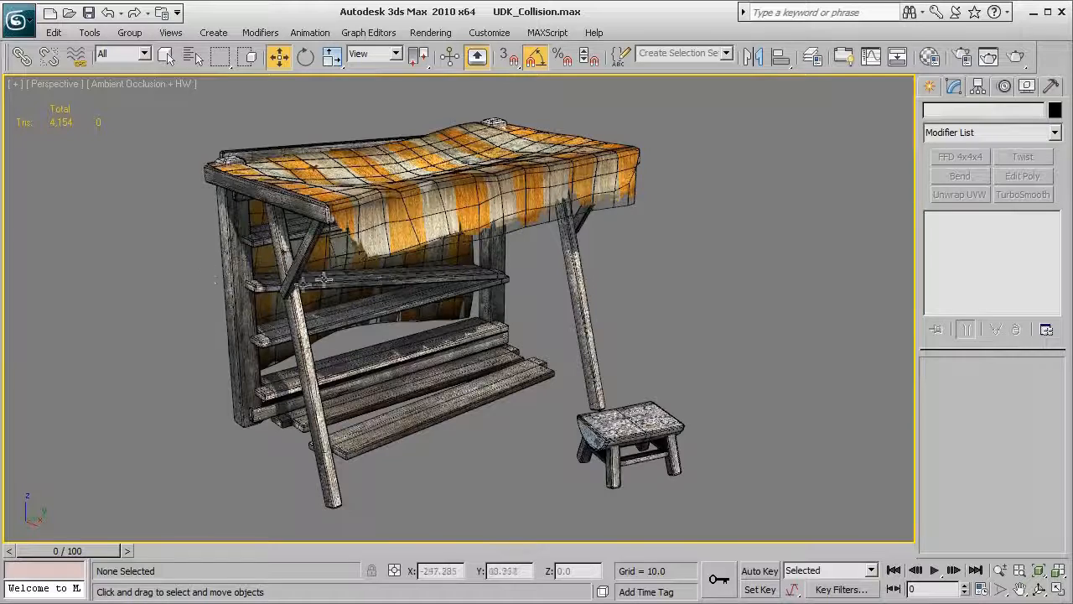
pyautogui.click(812, 67)
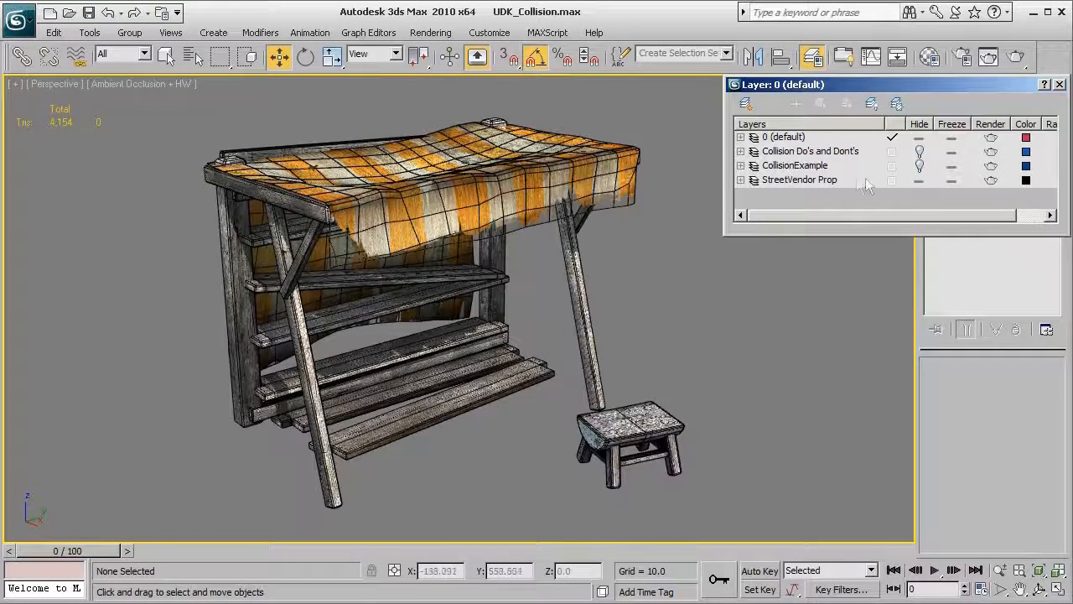
pyautogui.click(920, 166)
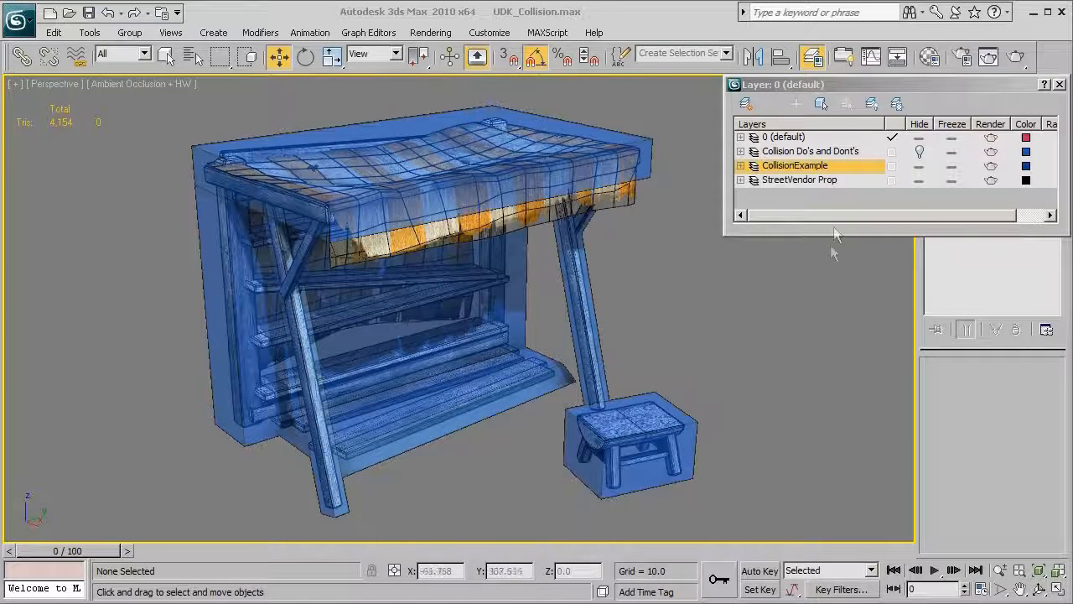
pyautogui.click(919, 165)
pyautogui.scroll(-1, 662, 394)
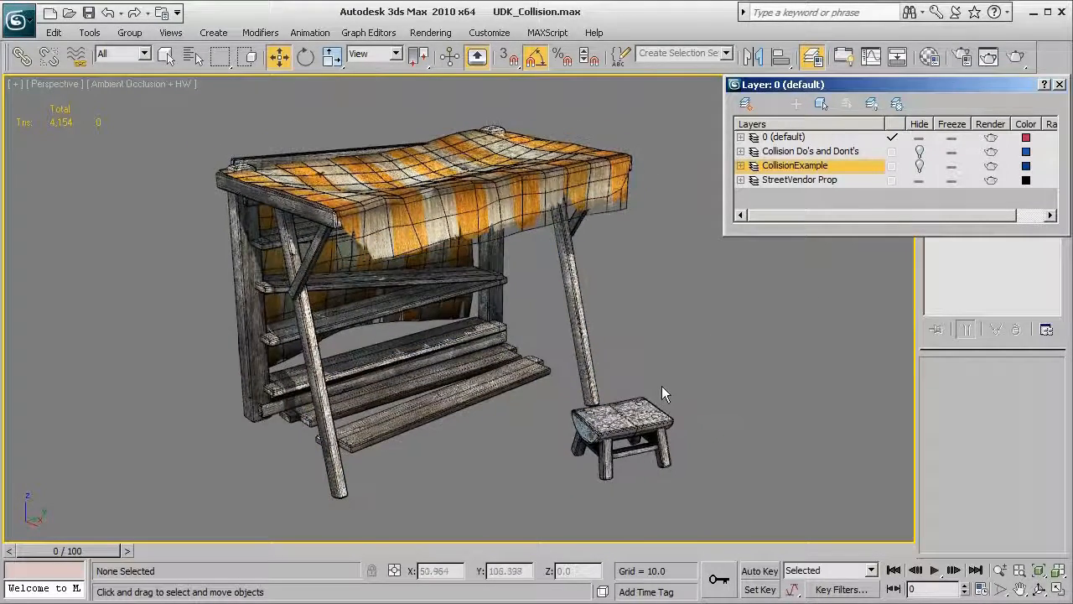
# Show the CollisionExample layer and examine the stall and stool collision meshes from the prop's opposite side.
pyautogui.keyDown('alt'); pyautogui.moveTo(662, 394); pyautogui.dragTo(526, 383, button='middle'); pyautogui.keyUp('alt')
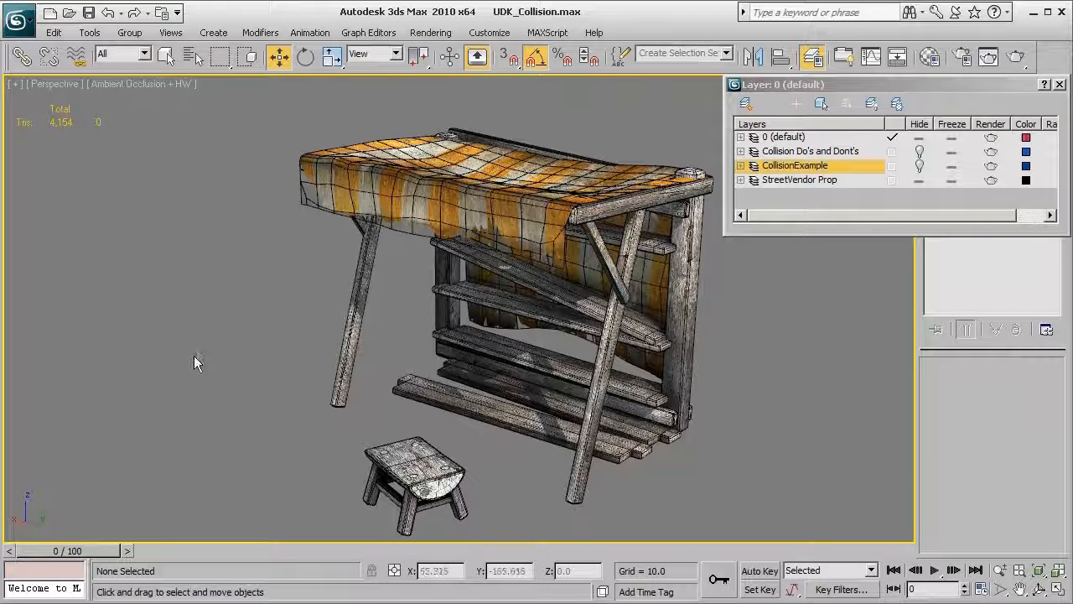
pyautogui.click(919, 166)
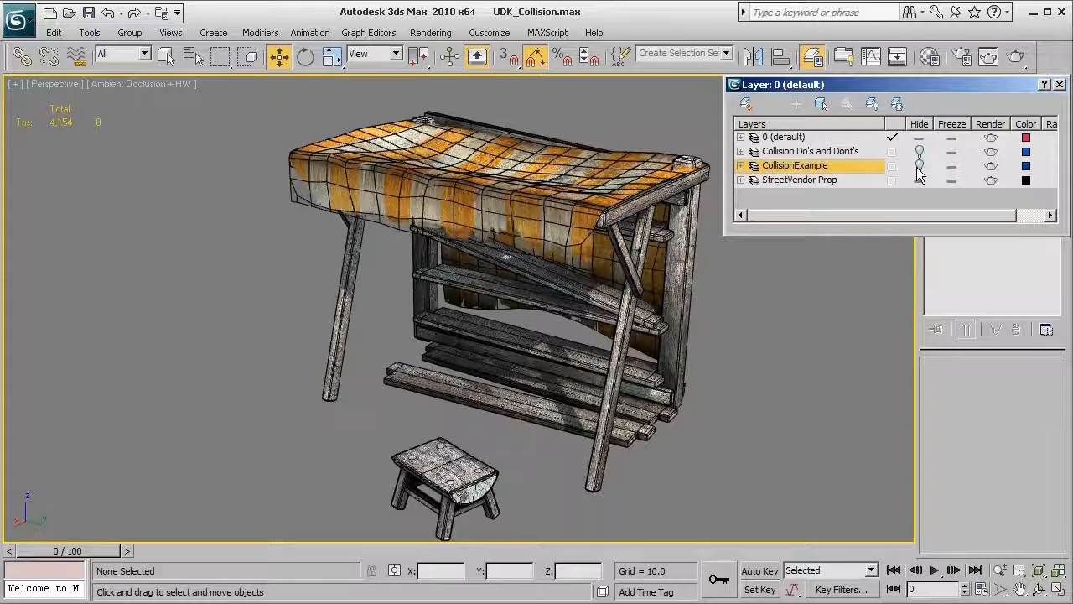
pyautogui.click(919, 166)
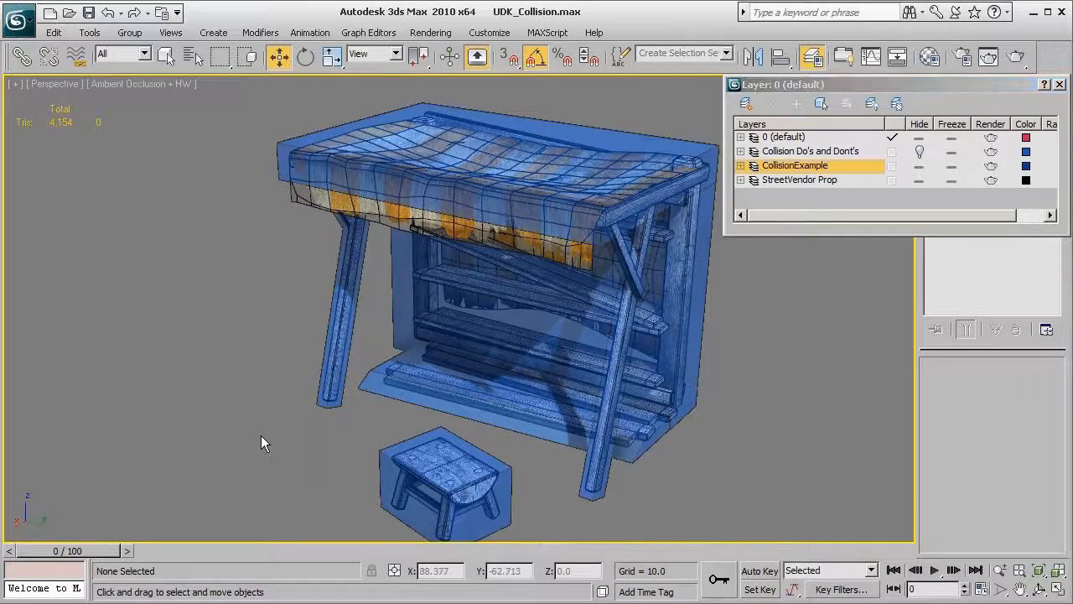
pyautogui.keyDown('alt'); pyautogui.moveTo(261, 435); pyautogui.dragTo(377, 430, button='middle'); pyautogui.keyUp('alt')
pyautogui.keyDown('alt'); pyautogui.moveTo(473, 468); pyautogui.dragTo(475, 477, button='middle'); pyautogui.keyUp('alt')
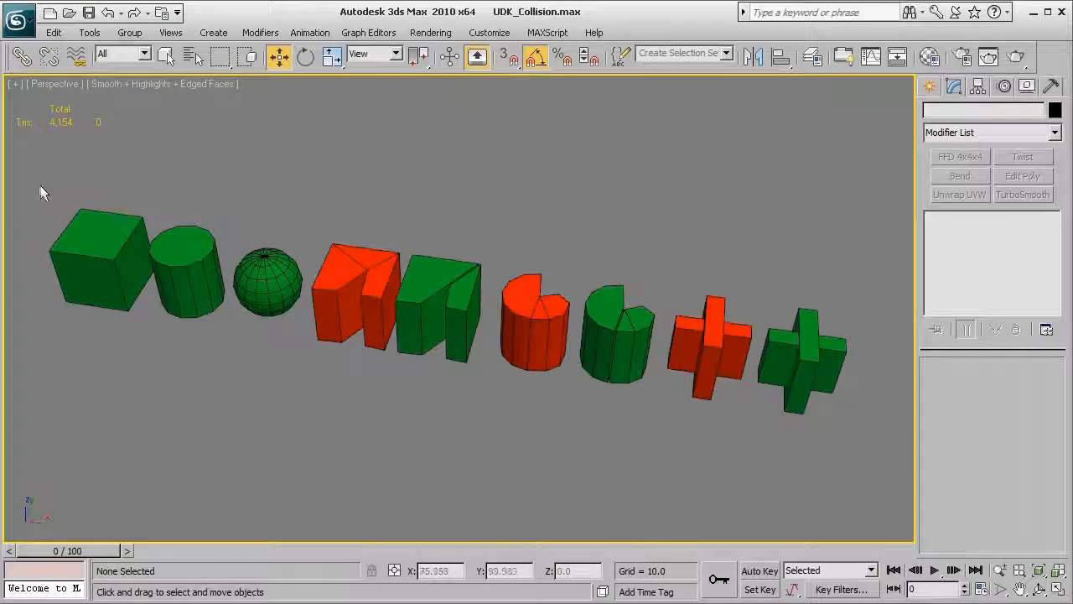
# Select the green box, cylinder and sphere together to point out the convex primitives, and clear the selection.
pyautogui.moveTo(33, 186); pyautogui.dragTo(251, 347)
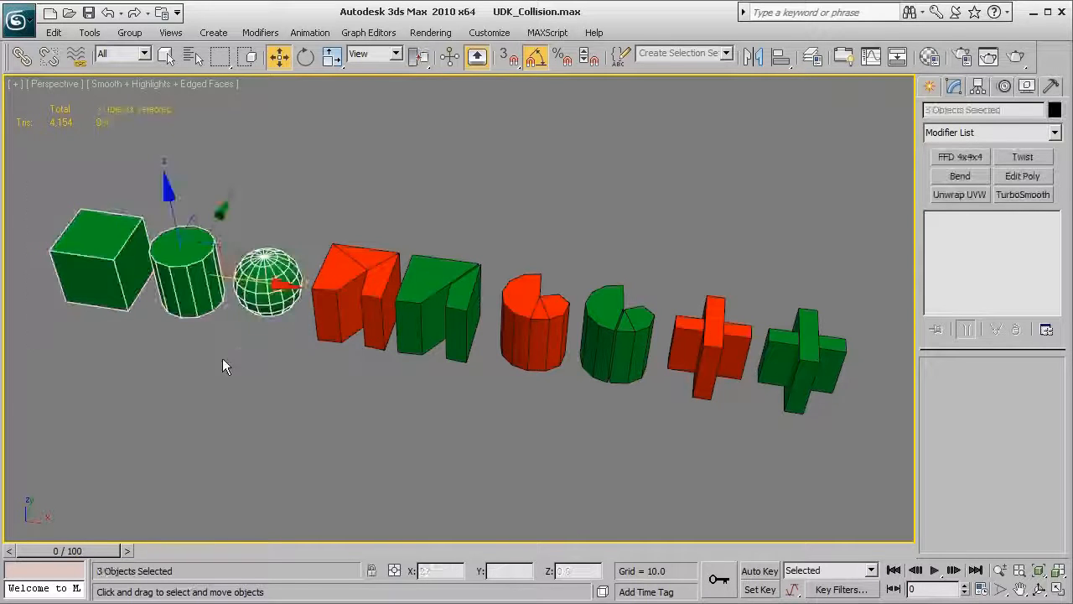
pyautogui.click(178, 354)
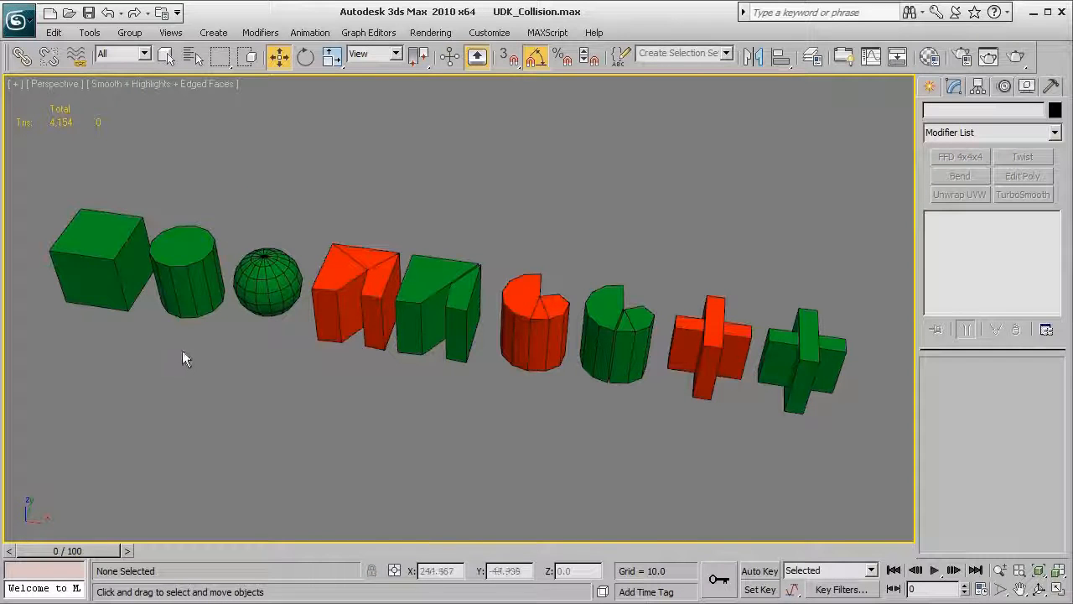
pyautogui.moveTo(182, 342); pyautogui.dragTo(198, 348, button='middle')
pyautogui.scroll(1, 208, 351)
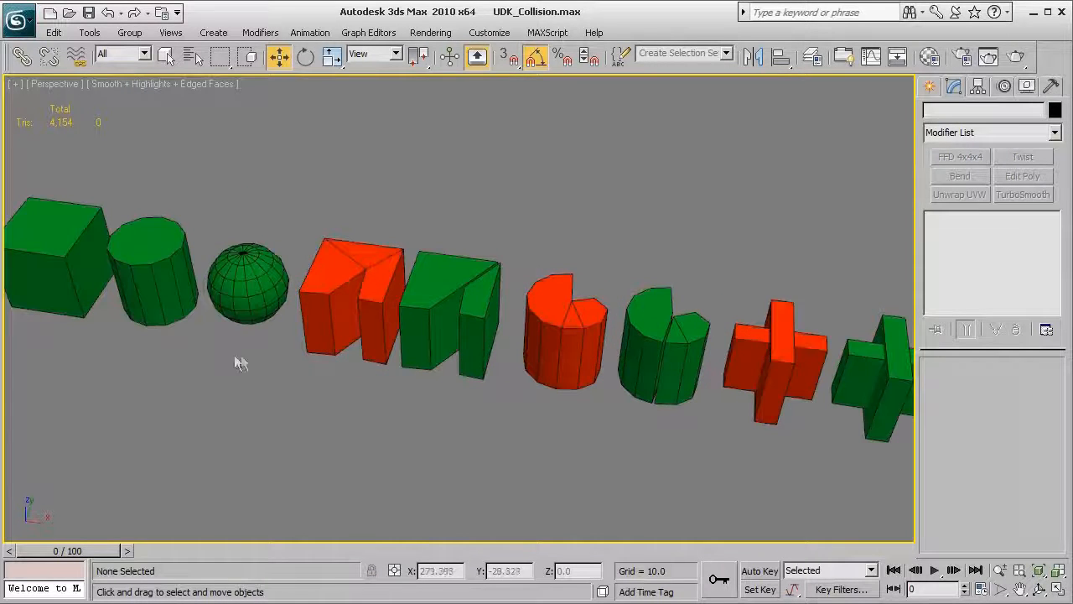
# Select the red notched box and red notched cylinder together, examine their concave notches from above, and deselect them.
pyautogui.moveTo(323, 391)
pyautogui.mouseDown(button='middle')
pyautogui.moveTo(355, 381)
pyautogui.moveTo(311, 378)
pyautogui.mouseUp(button='middle')
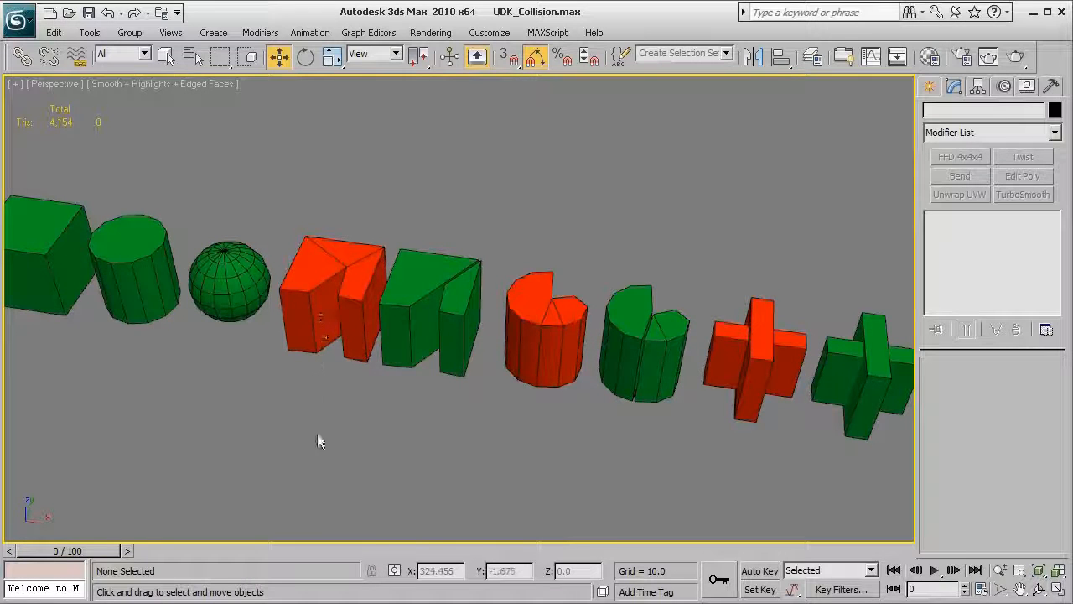
pyautogui.moveTo(326, 408); pyautogui.dragTo(264, 407, button='middle')
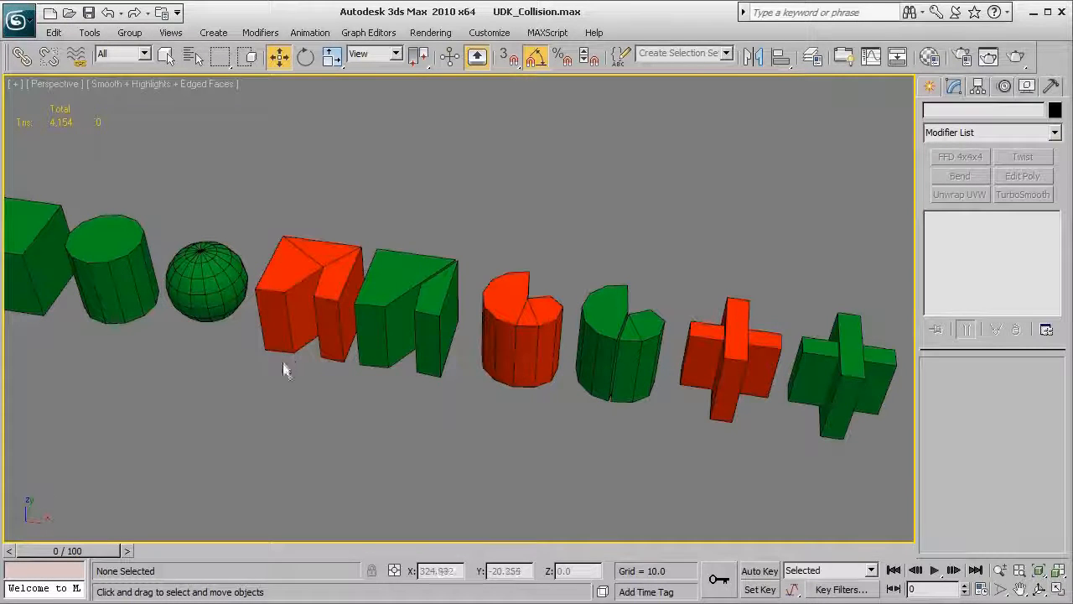
pyautogui.moveTo(294, 386); pyautogui.dragTo(355, 417, button='middle')
pyautogui.scroll(2, 354, 417)
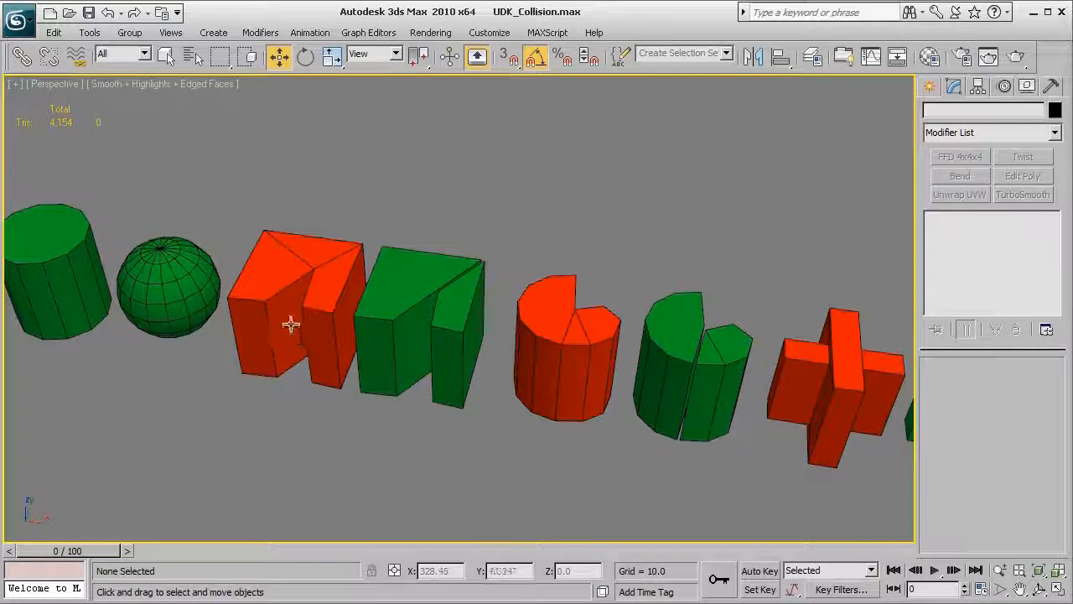
pyautogui.click(294, 306)
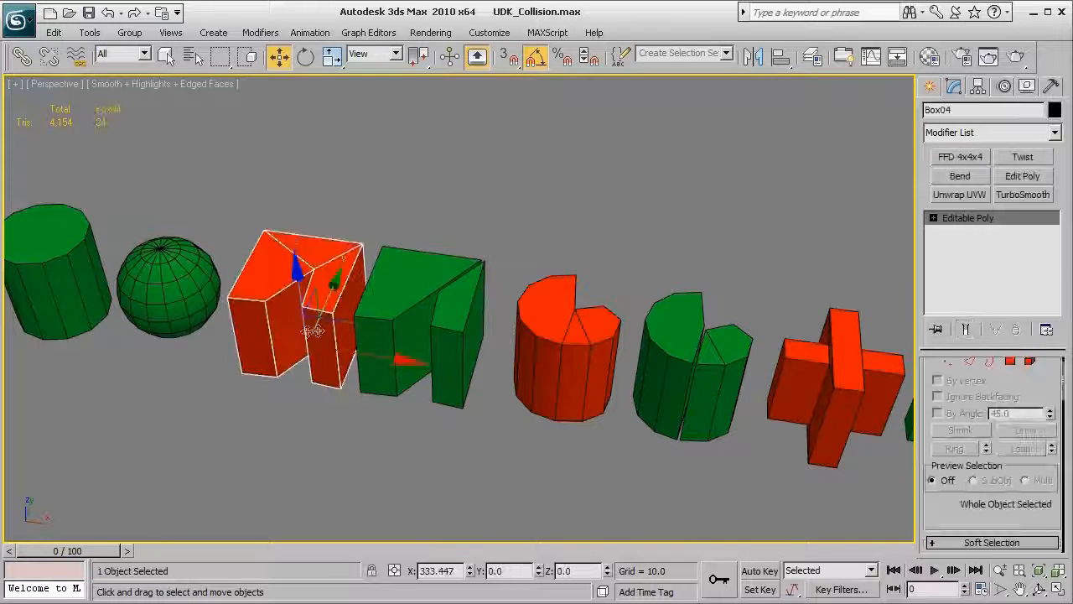
pyautogui.keyDown('ctrl'); pyautogui.click(566, 382); pyautogui.keyUp('ctrl')
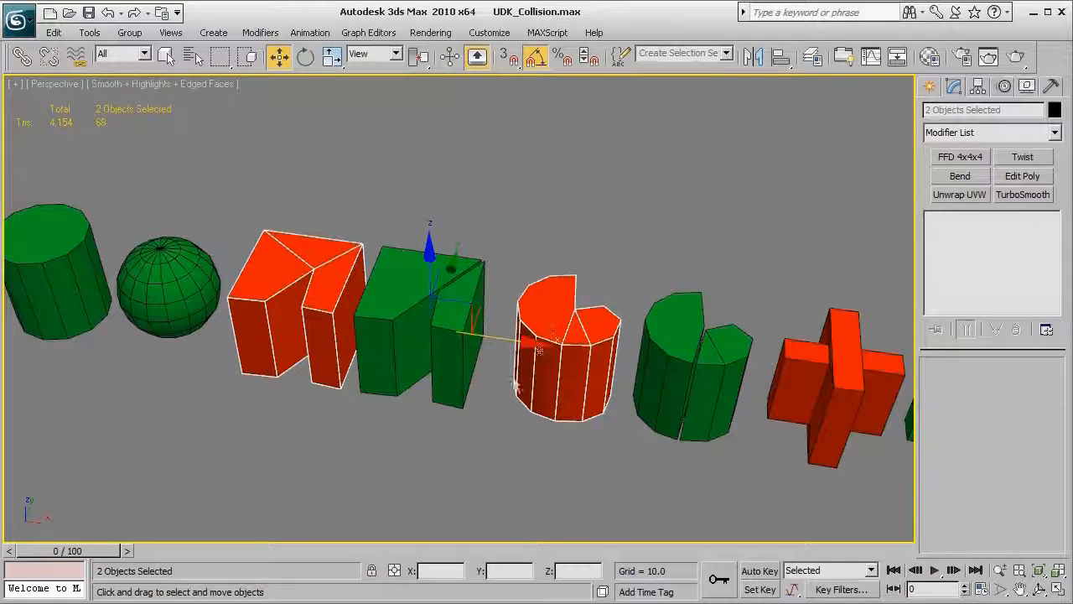
pyautogui.keyDown('alt'); pyautogui.moveTo(513, 379); pyautogui.dragTo(524, 408, button='middle'); pyautogui.keyUp('alt')
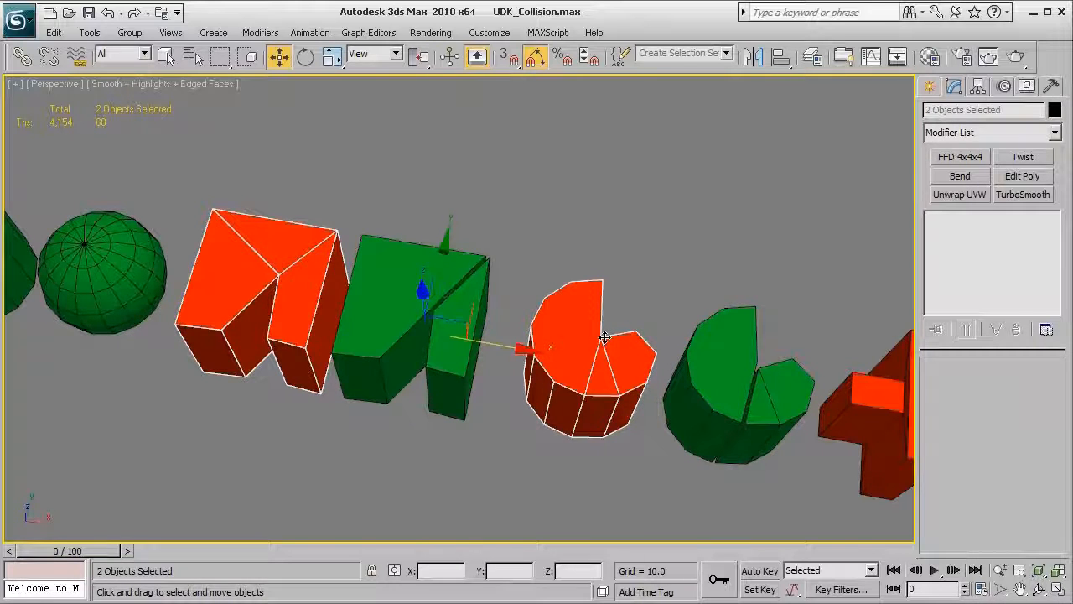
pyautogui.click(486, 176)
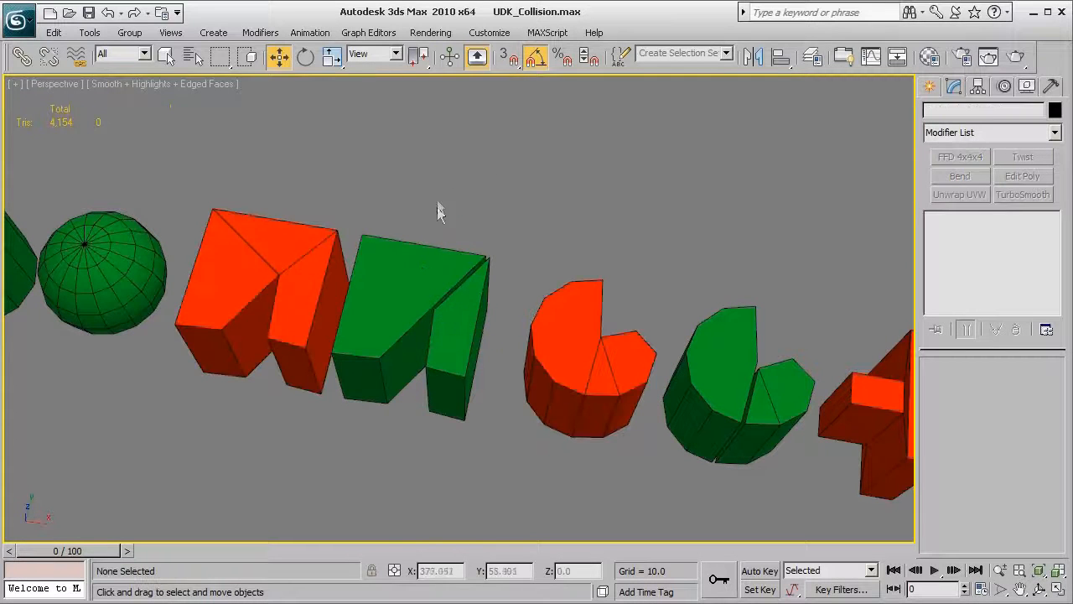
# Examine the green notched box by selecting its two pieces together and each one individually.
pyautogui.moveTo(447, 212); pyautogui.dragTo(520, 285)
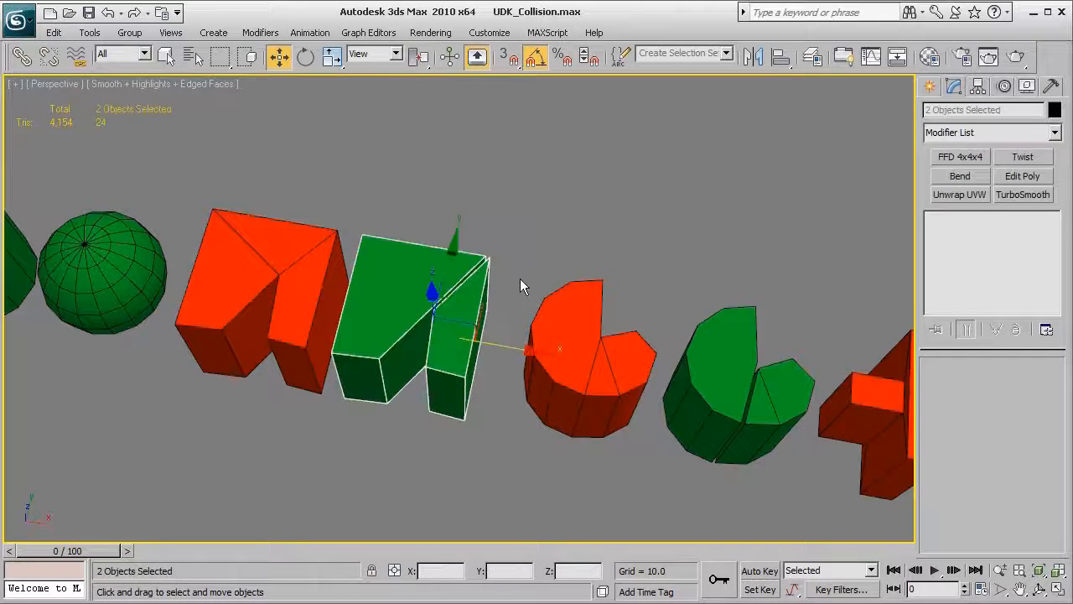
pyautogui.click(671, 230)
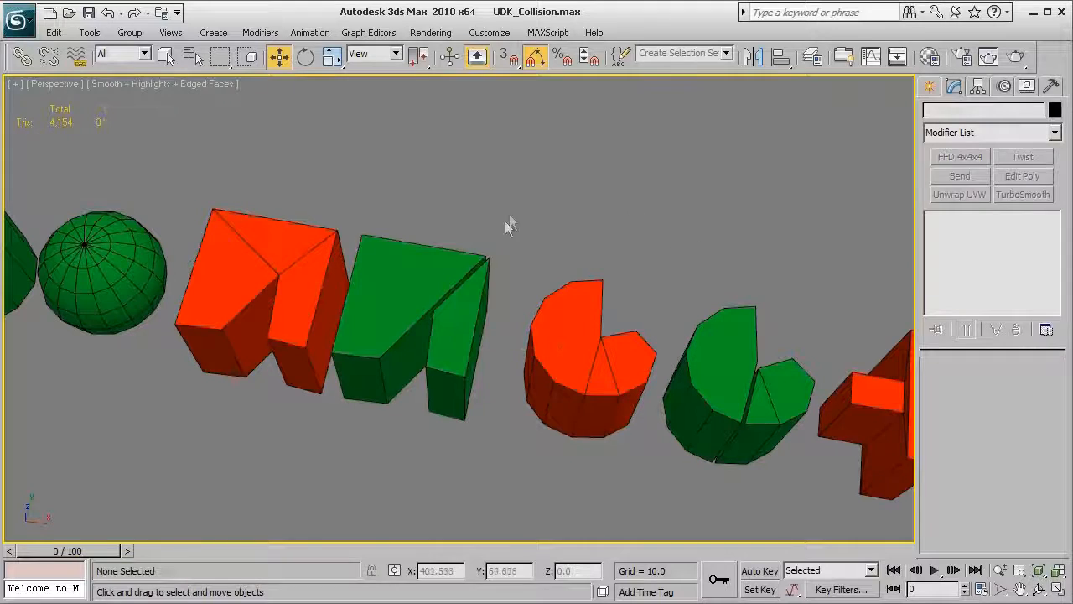
pyautogui.click(458, 353)
pyautogui.keyDown('alt'); pyautogui.moveTo(494, 431); pyautogui.dragTo(423, 386, button='middle'); pyautogui.keyUp('alt')
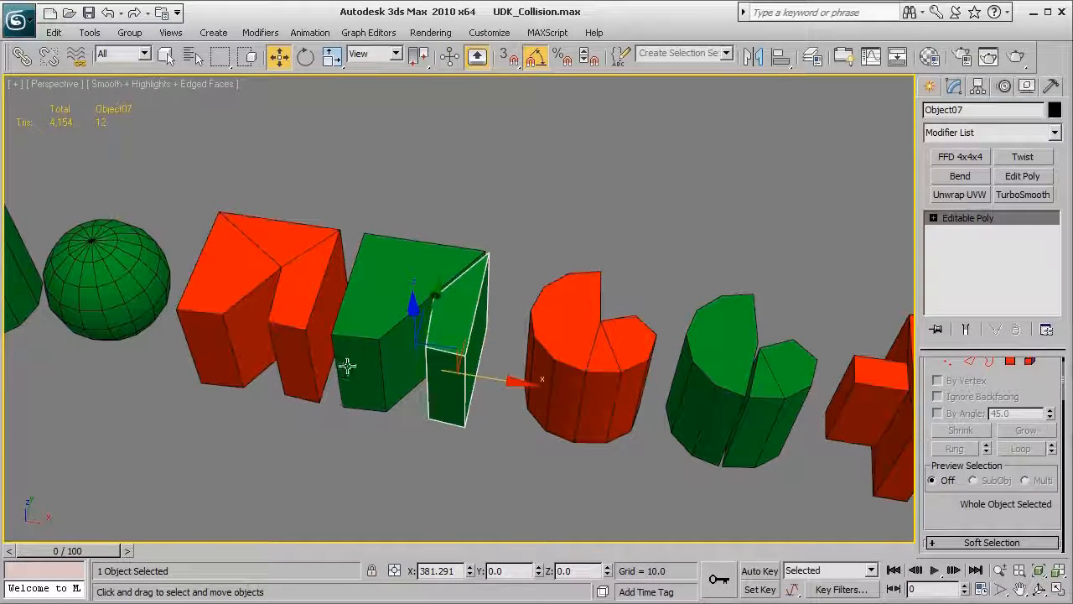
pyautogui.keyDown('alt'); pyautogui.moveTo(347, 366); pyautogui.dragTo(392, 362, button='middle'); pyautogui.keyUp('alt')
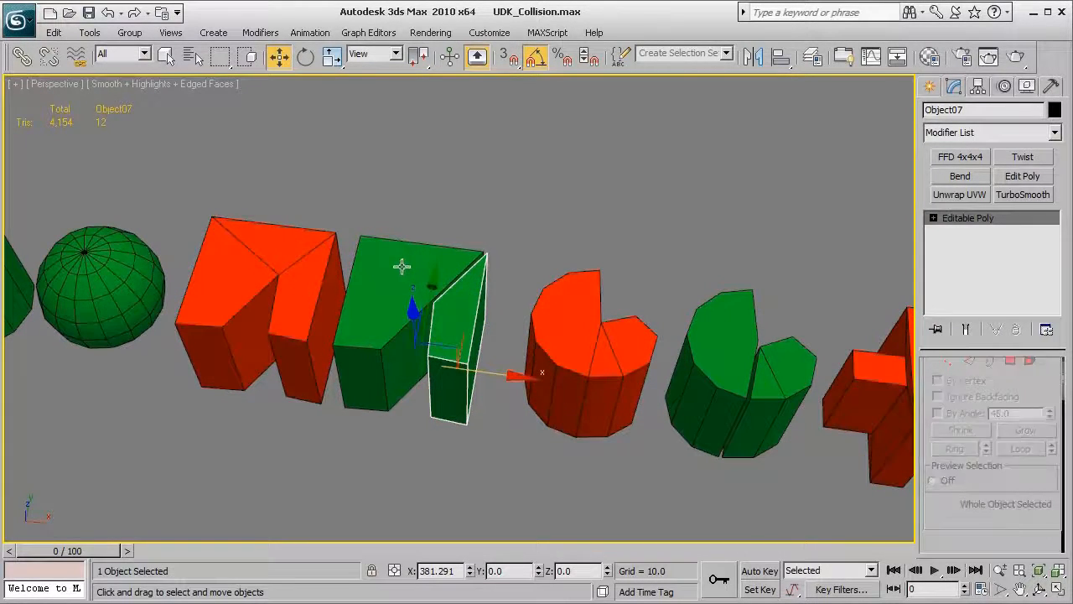
pyautogui.click(407, 266)
pyautogui.click(465, 391)
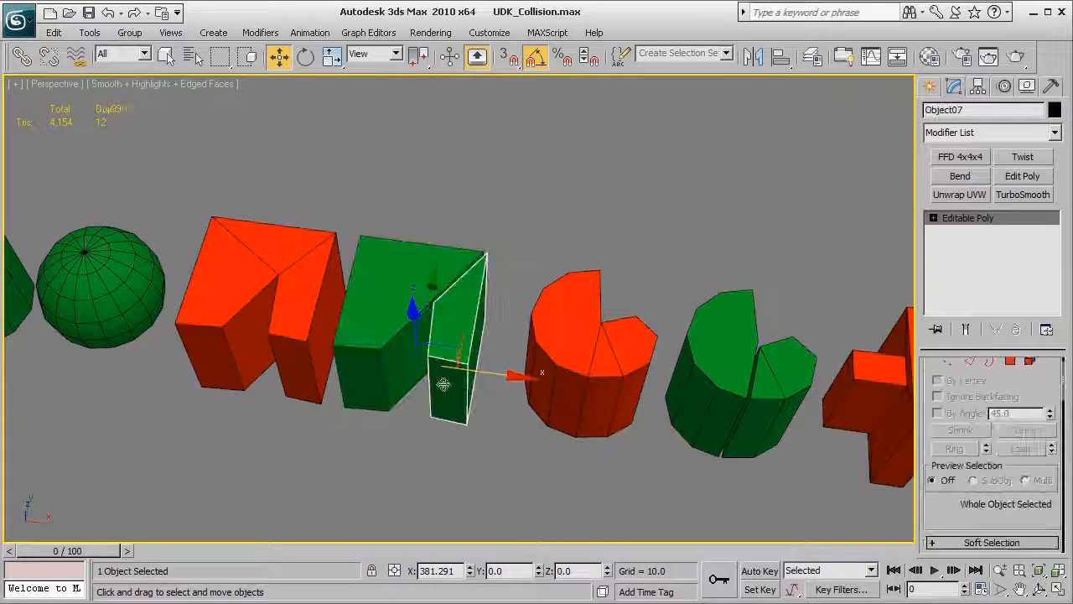
# Compare the red notched box with the green split box's pieces, and check the green split cylinder's pieces.
pyautogui.click(214, 223)
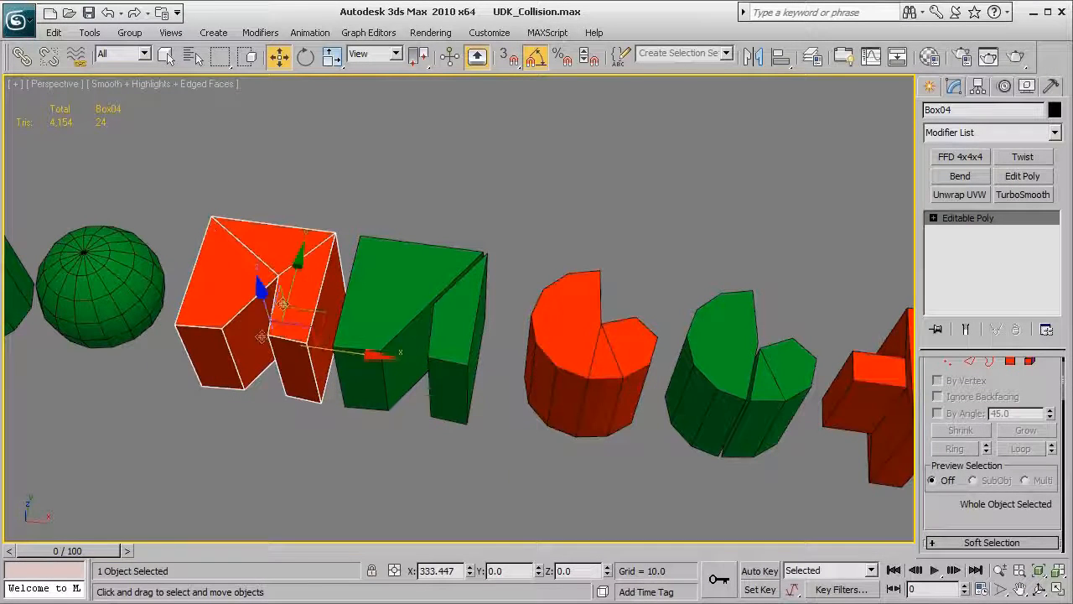
pyautogui.keyDown('alt'); pyautogui.moveTo(270, 335); pyautogui.dragTo(277, 356, button='middle'); pyautogui.keyUp('alt')
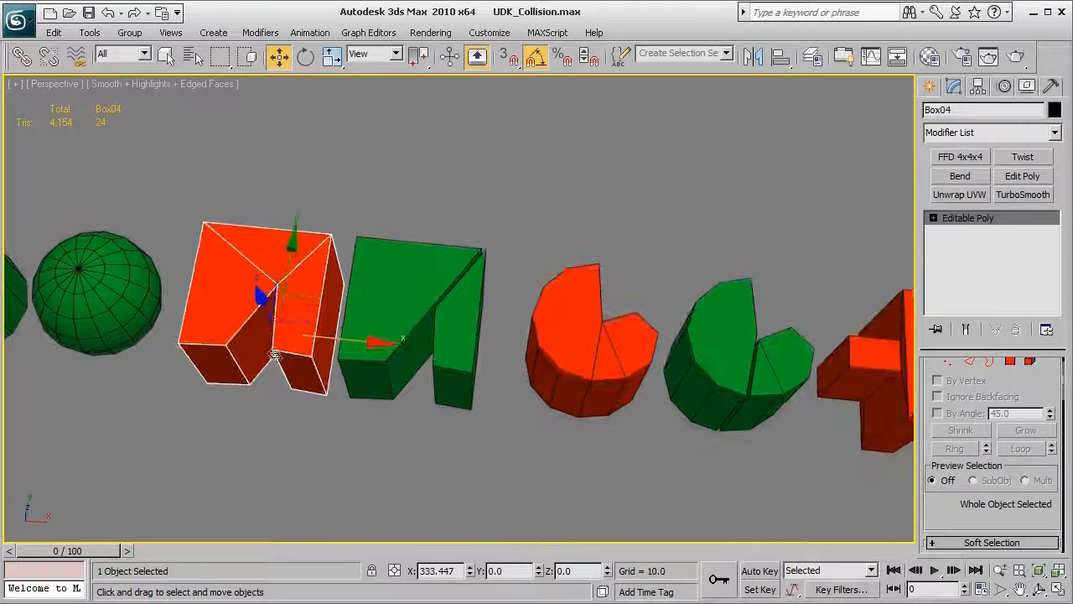
pyautogui.click(453, 383)
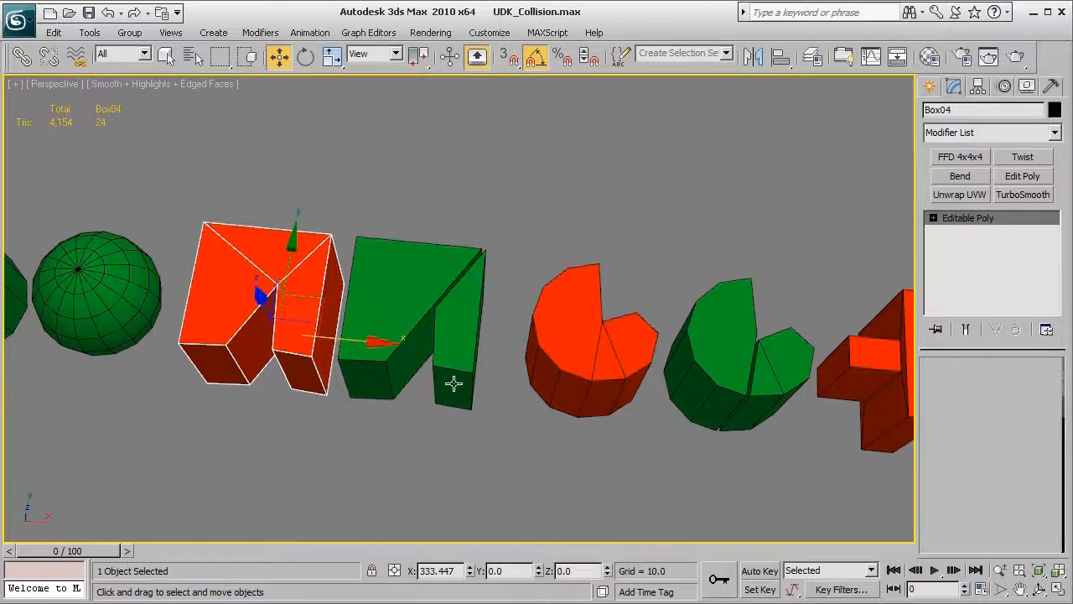
pyautogui.click(390, 305)
pyautogui.keyDown('alt'); pyautogui.moveTo(567, 457); pyautogui.dragTo(478, 379, button='middle'); pyautogui.keyUp('alt')
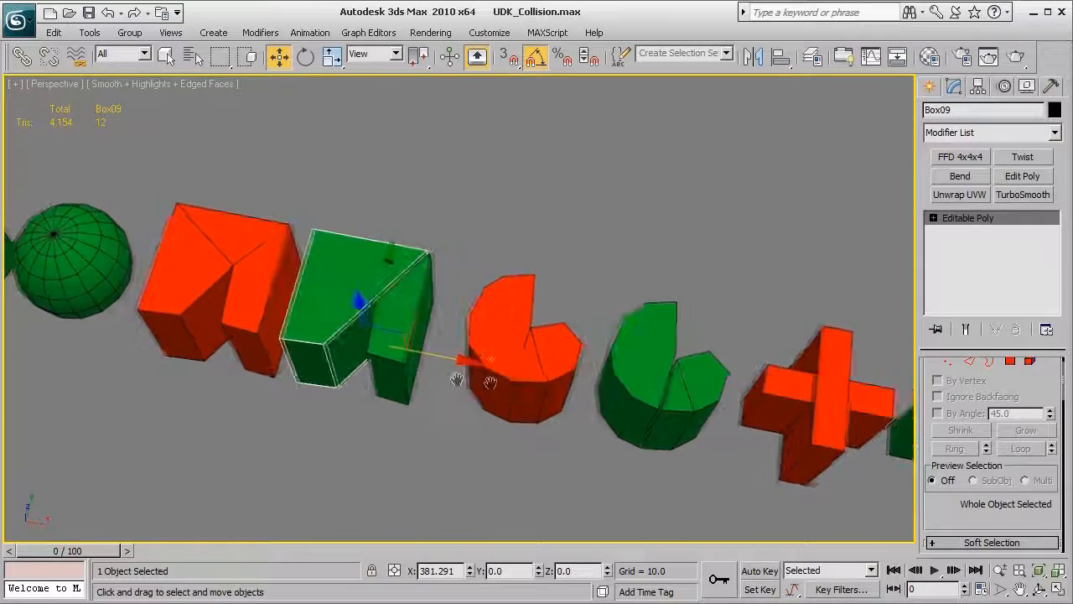
pyautogui.moveTo(638, 284); pyautogui.dragTo(698, 398)
pyautogui.click(726, 303)
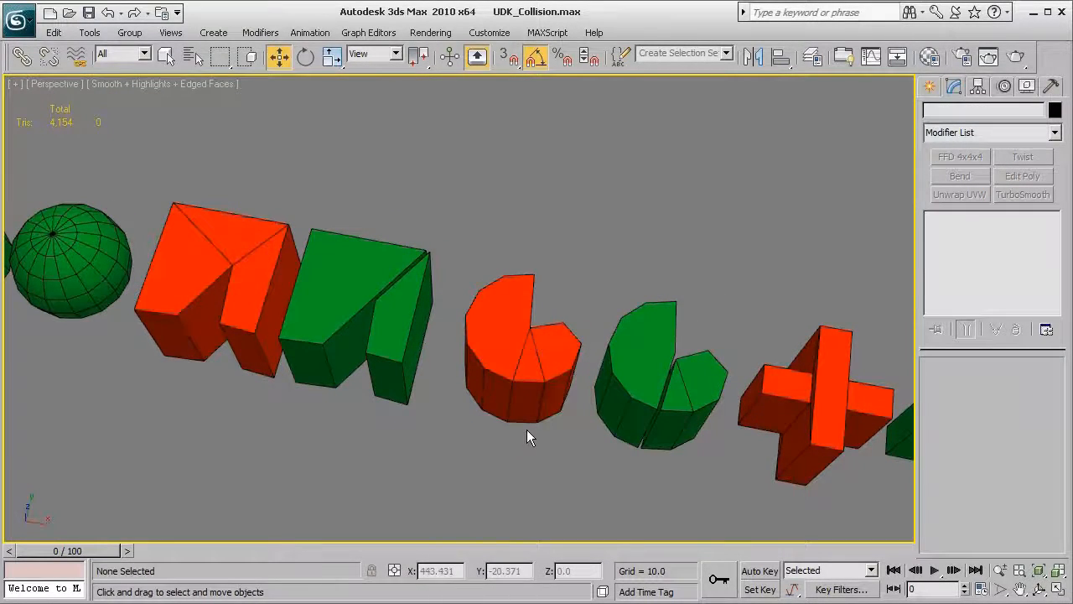
# Select the red and green crosses and frame them in the top view.
pyautogui.scroll(-5, 526, 429)
pyautogui.keyDown('alt'); pyautogui.moveTo(528, 429); pyautogui.dragTo(554, 393, button='middle'); pyautogui.keyUp('alt')
pyautogui.moveTo(554, 393); pyautogui.dragTo(328, 311, button='middle')
pyautogui.scroll(4, 395, 334)
pyautogui.scroll(5, 395, 335)
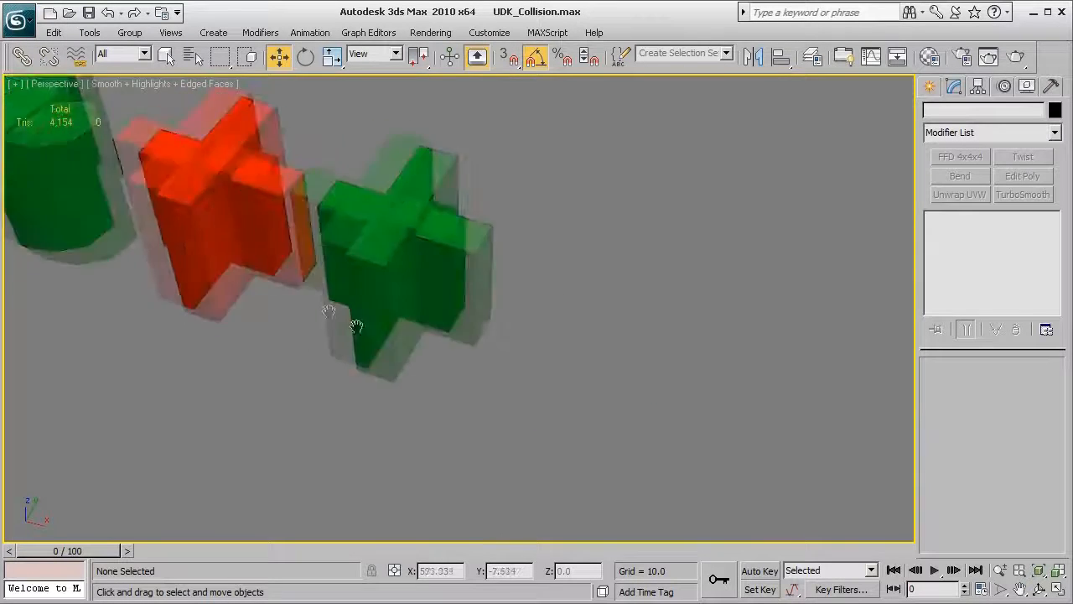
pyautogui.moveTo(350, 388); pyautogui.dragTo(373, 405, button='middle')
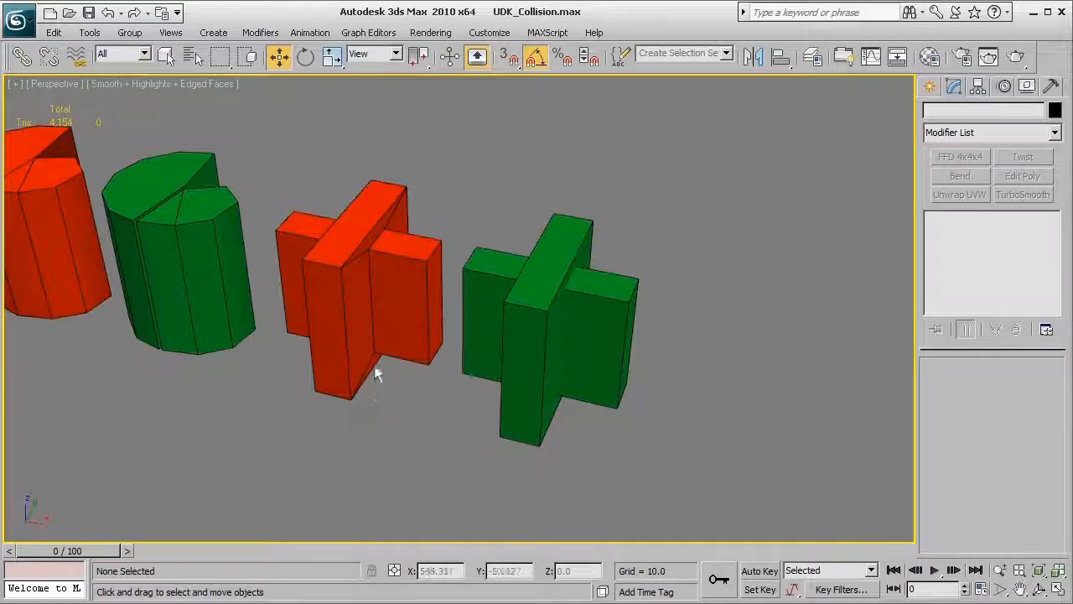
pyautogui.moveTo(451, 283); pyautogui.dragTo(445, 298, button='middle')
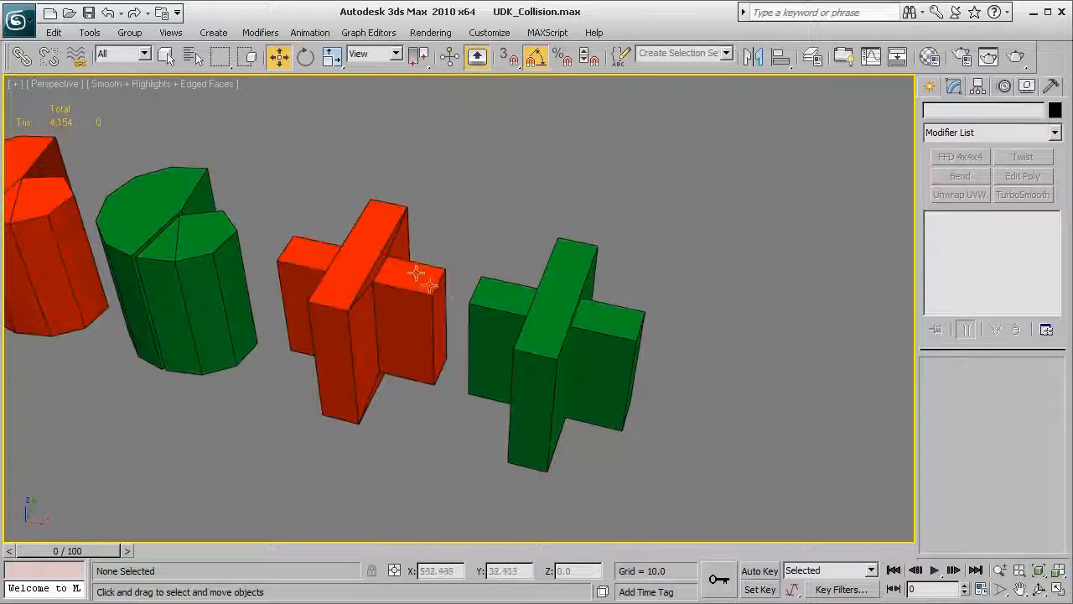
pyautogui.moveTo(371, 174); pyautogui.dragTo(648, 355)
pyautogui.press('t')
pyautogui.press('z')
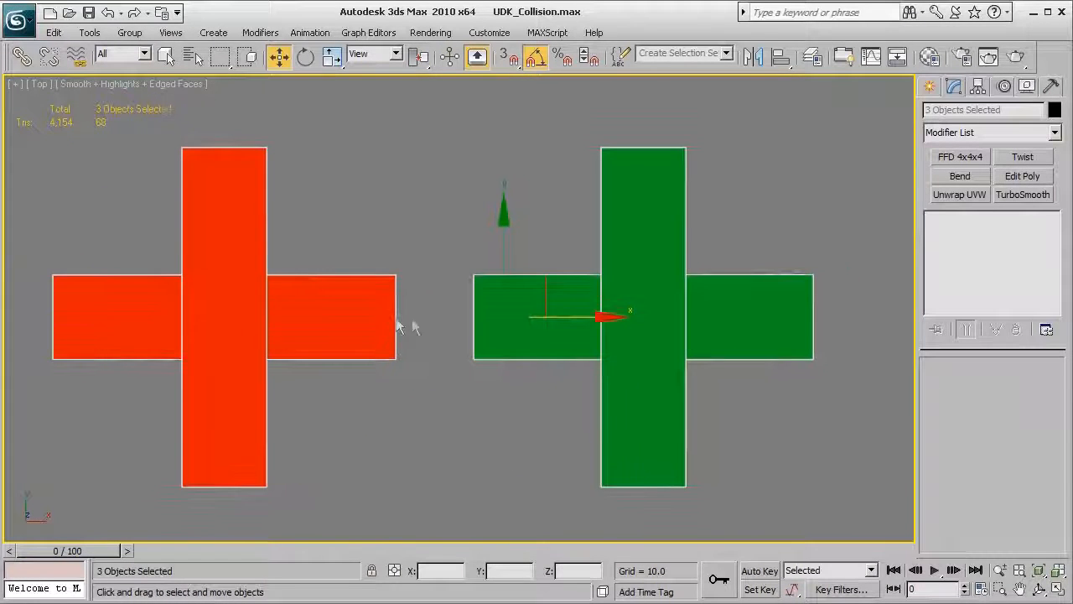
# Select the red cross alone, and in the perspective view select the green cross's separate horizontal box for comparison.
pyautogui.moveTo(353, 230); pyautogui.dragTo(387, 280)
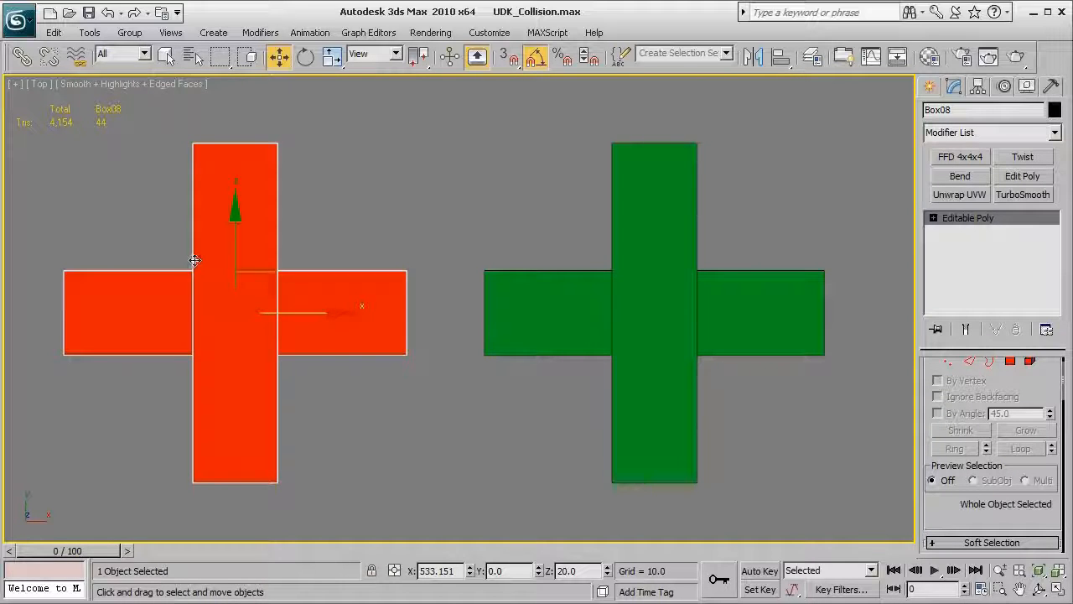
pyautogui.press('p')
pyautogui.moveTo(453, 380); pyautogui.dragTo(397, 327, button='middle')
pyautogui.scroll(-5, 459, 391)
pyautogui.keyDown('alt'); pyautogui.moveTo(459, 391); pyautogui.dragTo(377, 225, button='middle'); pyautogui.keyUp('alt')
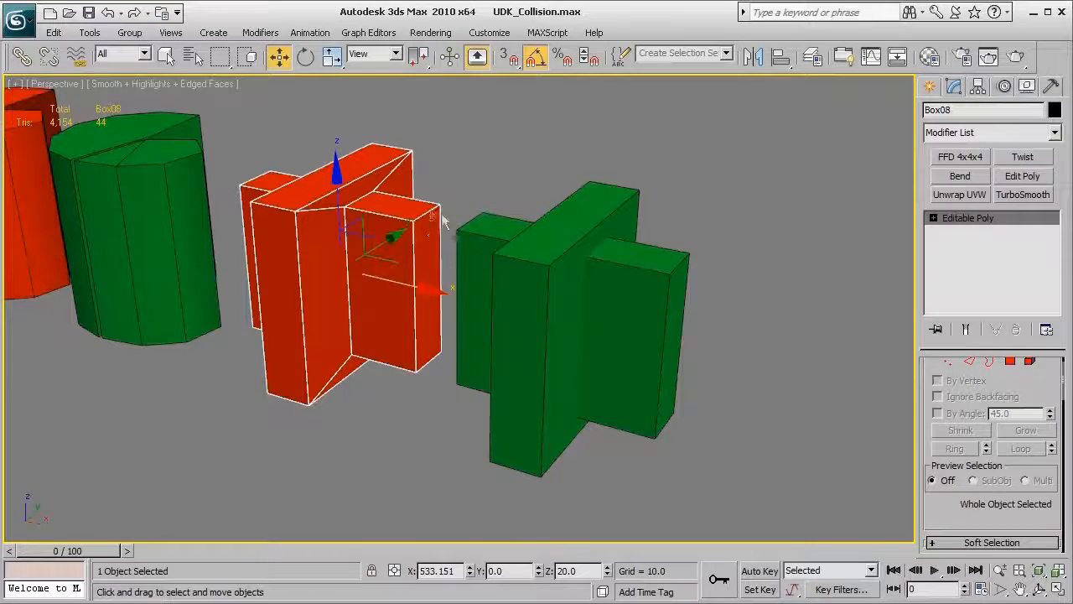
pyautogui.click(486, 184)
pyautogui.click(570, 198)
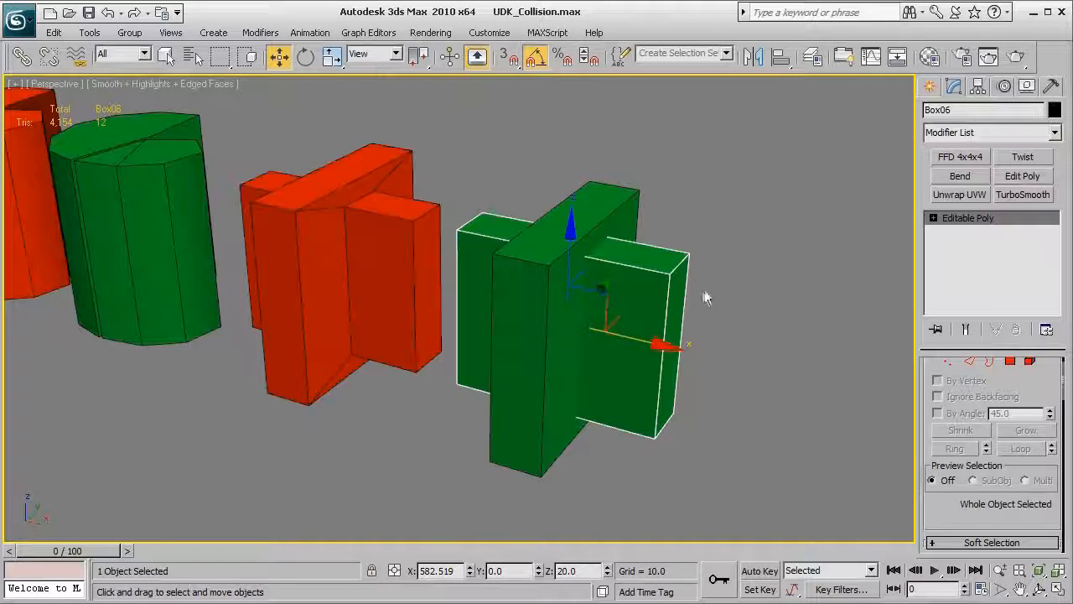
# Review the whole row of red and green collision shapes and select the solid green box at its start.
pyautogui.click(498, 173)
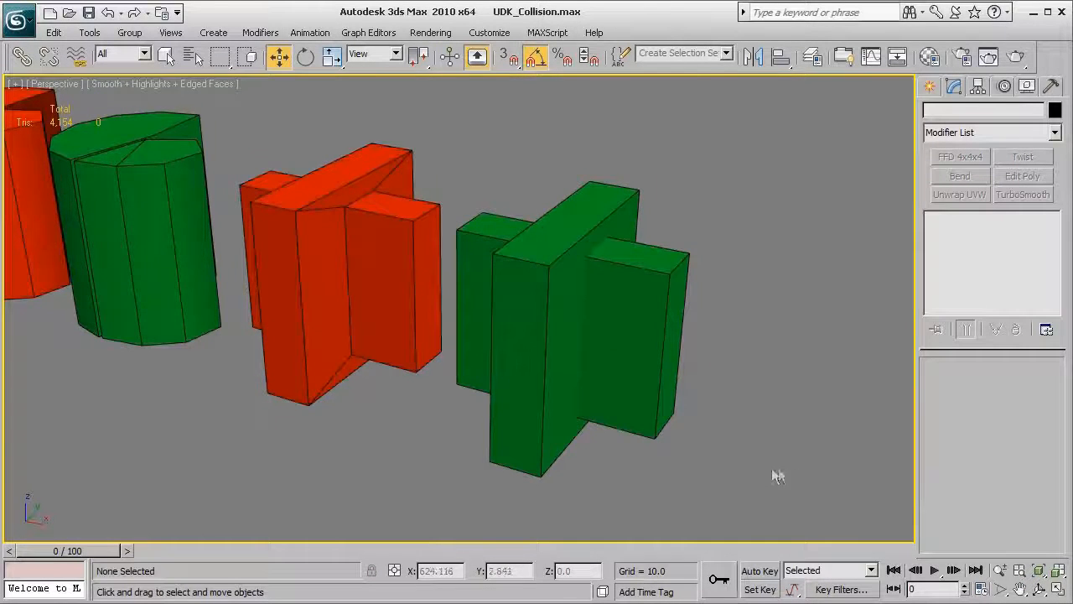
pyautogui.press('z')
pyautogui.scroll(5, 687, 439)
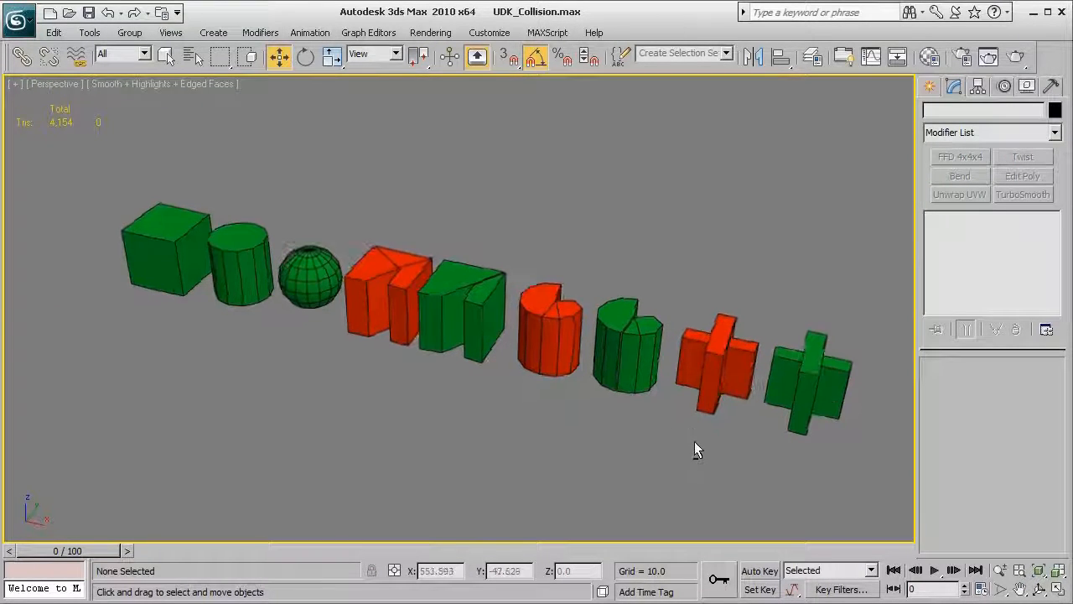
pyautogui.moveTo(739, 455); pyautogui.dragTo(679, 447, button='middle')
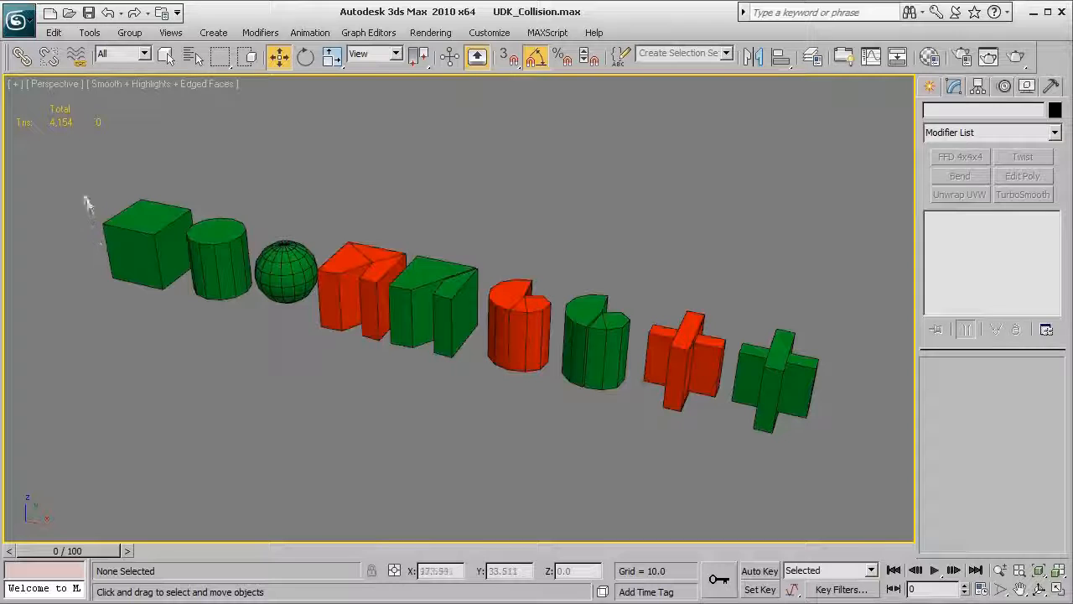
pyautogui.moveTo(81, 188); pyautogui.dragTo(132, 323)
pyautogui.moveTo(82, 208); pyautogui.dragTo(127, 338)
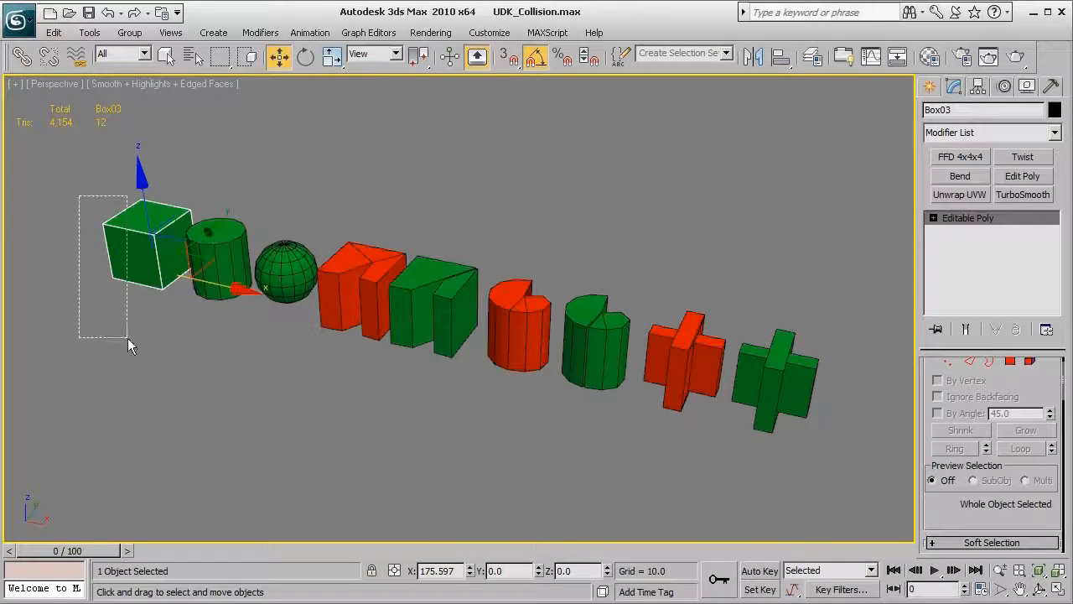
pyautogui.click(218, 376)
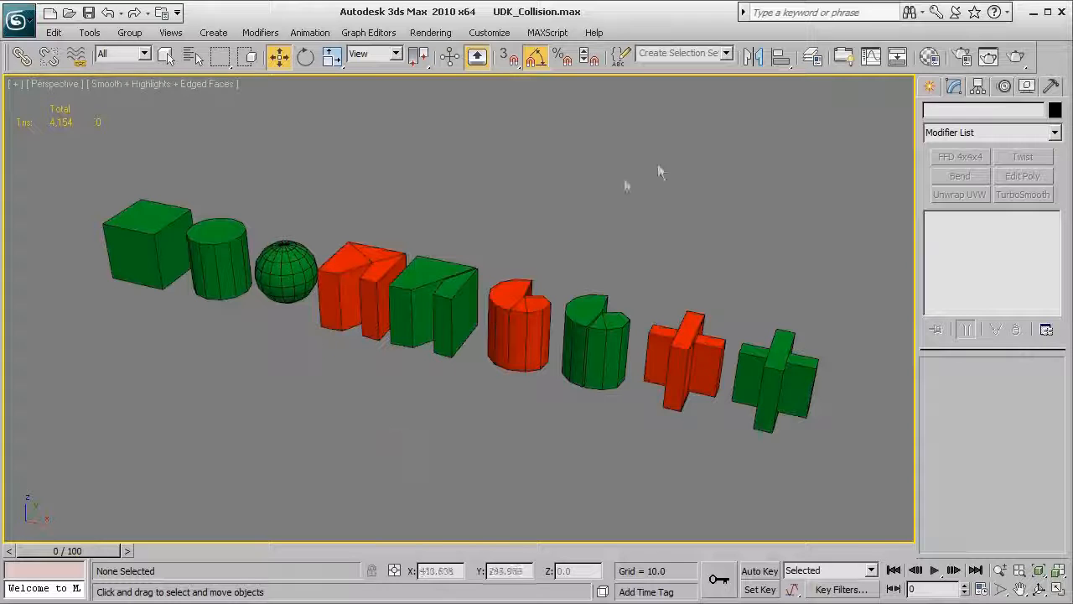
# Hide the Collision Do's and Dont's layer, show the CollisionExample layer, and frame its blue collision pieces.
pyautogui.click(813, 56)
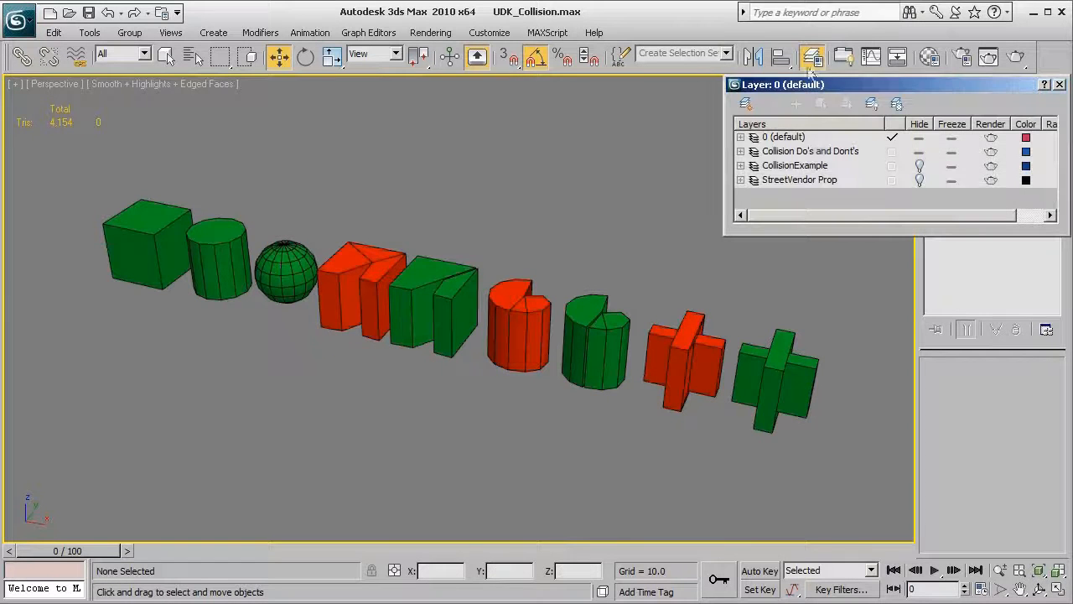
pyautogui.click(919, 151)
pyautogui.click(919, 165)
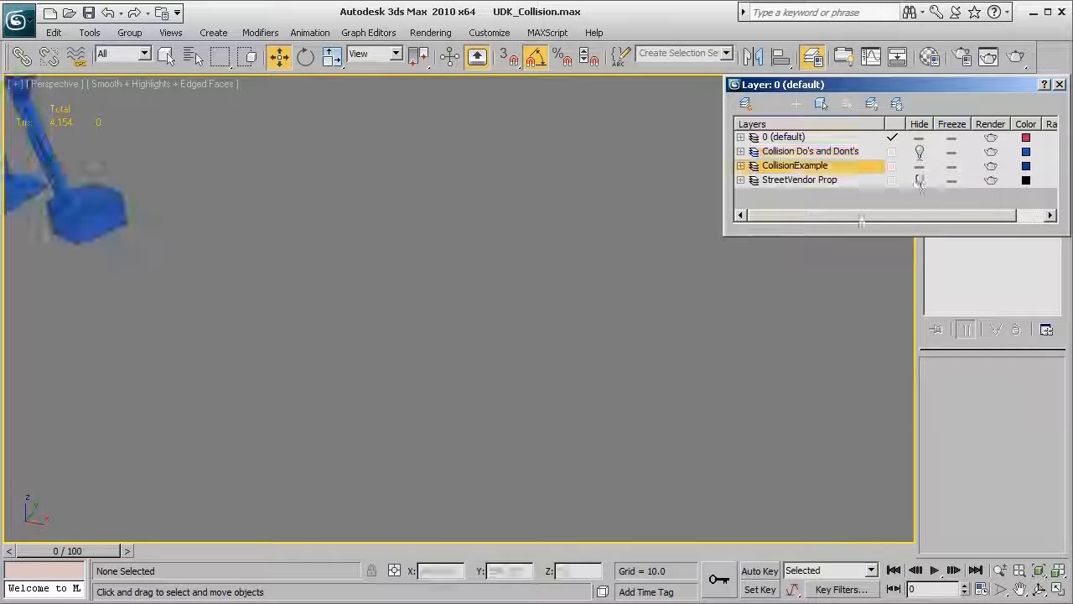
pyautogui.press('z')
pyautogui.moveTo(477, 369)
pyautogui.keyDown('alt'); pyautogui.mouseDown(button='middle')
pyautogui.moveTo(406, 339)
pyautogui.moveTo(285, 351)
pyautogui.moveTo(352, 324)
pyautogui.moveTo(436, 333)
pyautogui.moveTo(460, 355)
pyautogui.mouseUp(button='middle'); pyautogui.keyUp('alt')
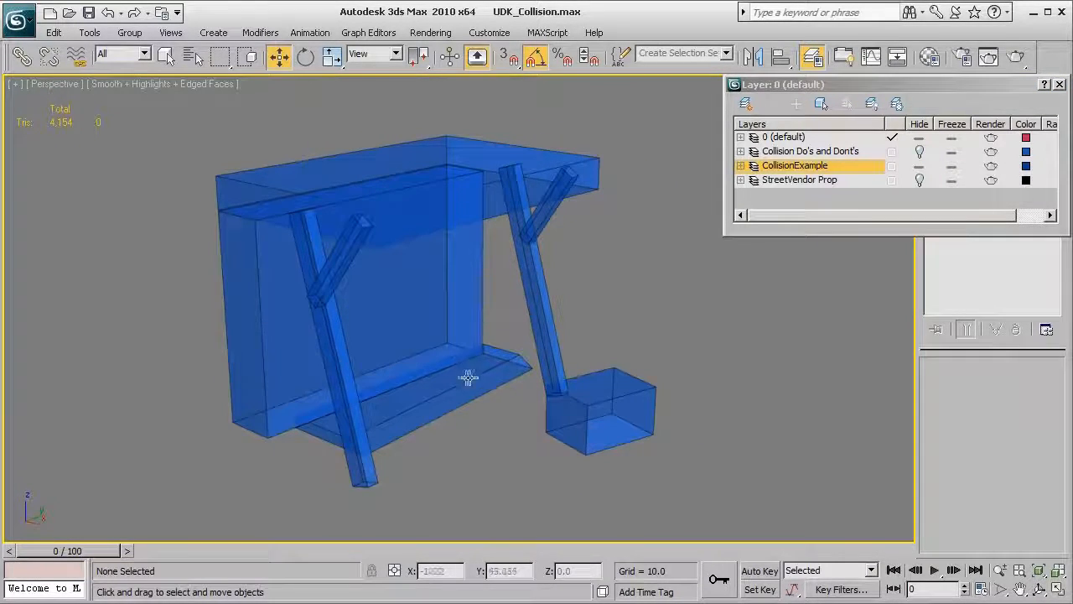
pyautogui.keyDown('alt'); pyautogui.moveTo(472, 431); pyautogui.dragTo(483, 419, button='middle'); pyautogui.keyUp('alt')
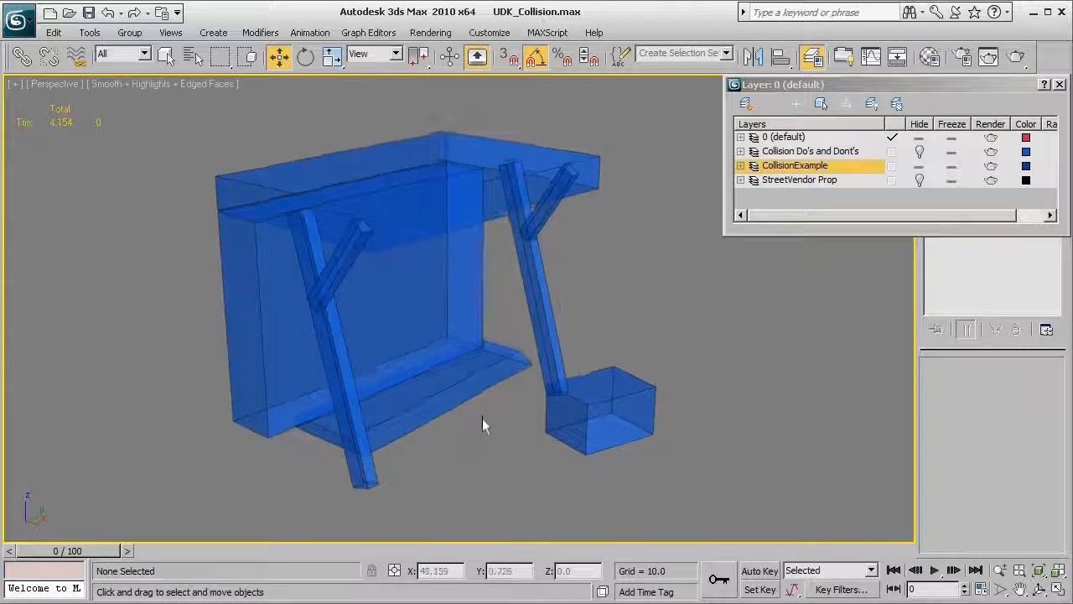
# Check the stall's collision pieces individually by selecting the back panel, the slanted base piece and the stool's box.
pyautogui.click(464, 230)
pyautogui.click(450, 286)
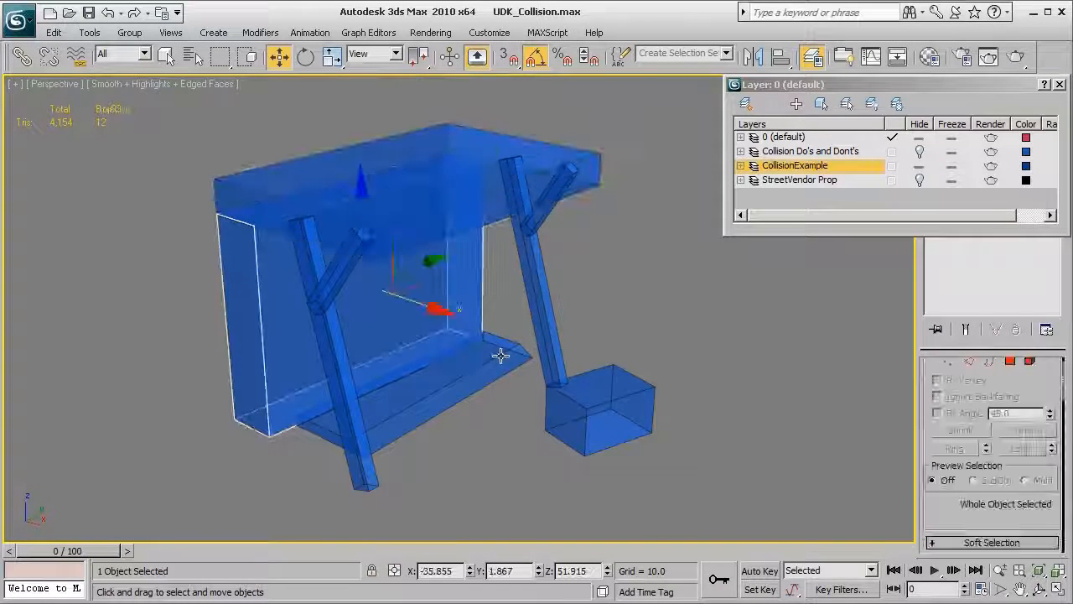
pyautogui.click(516, 370)
pyautogui.click(600, 394)
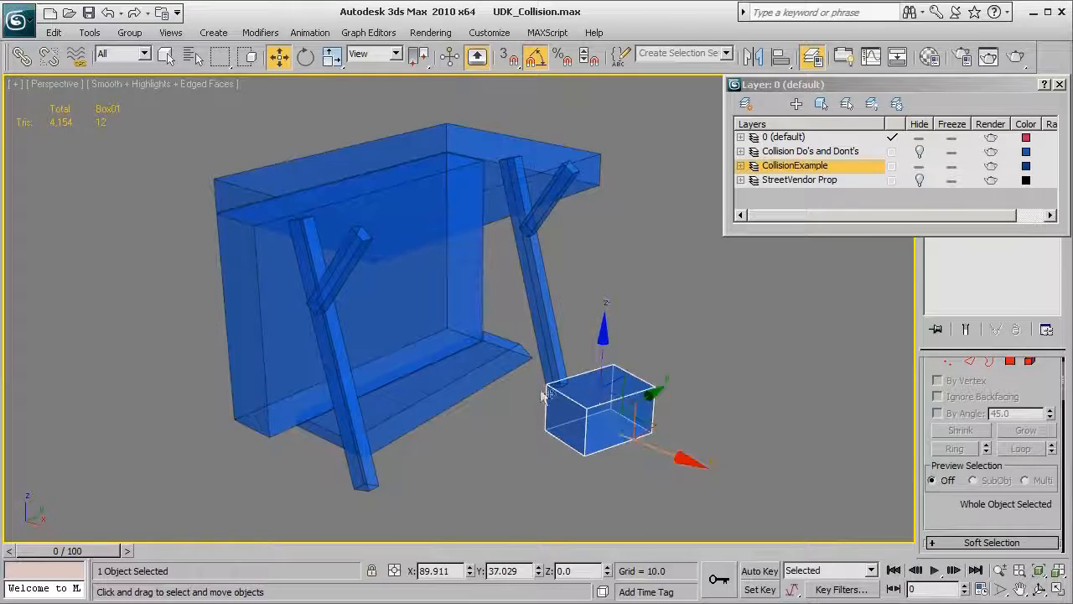
# Select the slanted base collision piece, examine its shape from both sides, and clear the selection.
pyautogui.keyDown('alt'); pyautogui.moveTo(601, 395); pyautogui.dragTo(437, 407, button='middle'); pyautogui.keyUp('alt')
pyautogui.click(491, 389)
pyautogui.scroll(3, 440, 393)
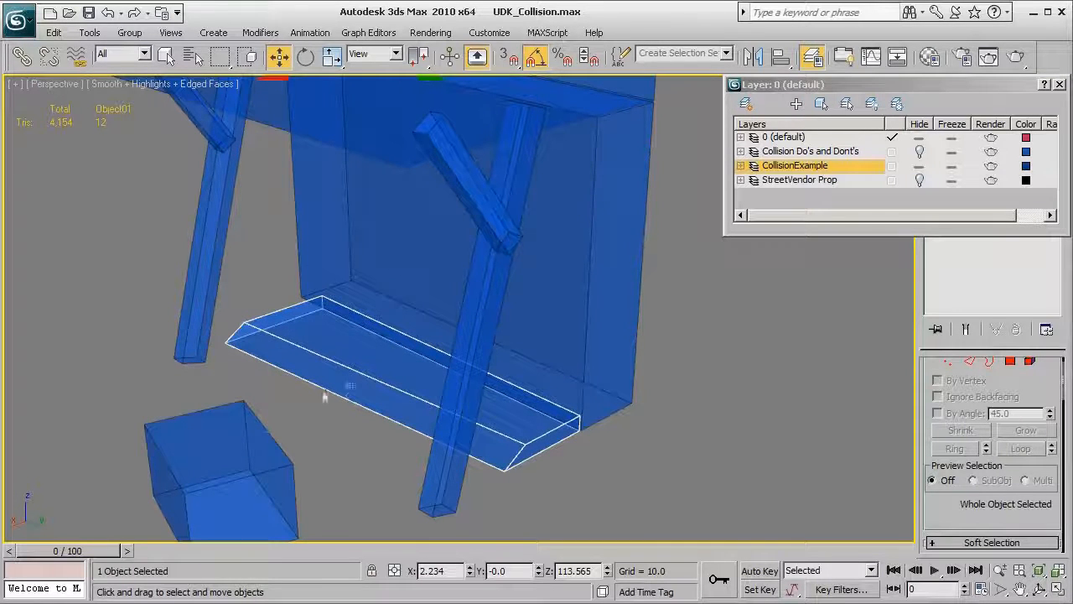
pyautogui.keyDown('alt'); pyautogui.moveTo(199, 411); pyautogui.dragTo(353, 401, button='middle'); pyautogui.keyUp('alt')
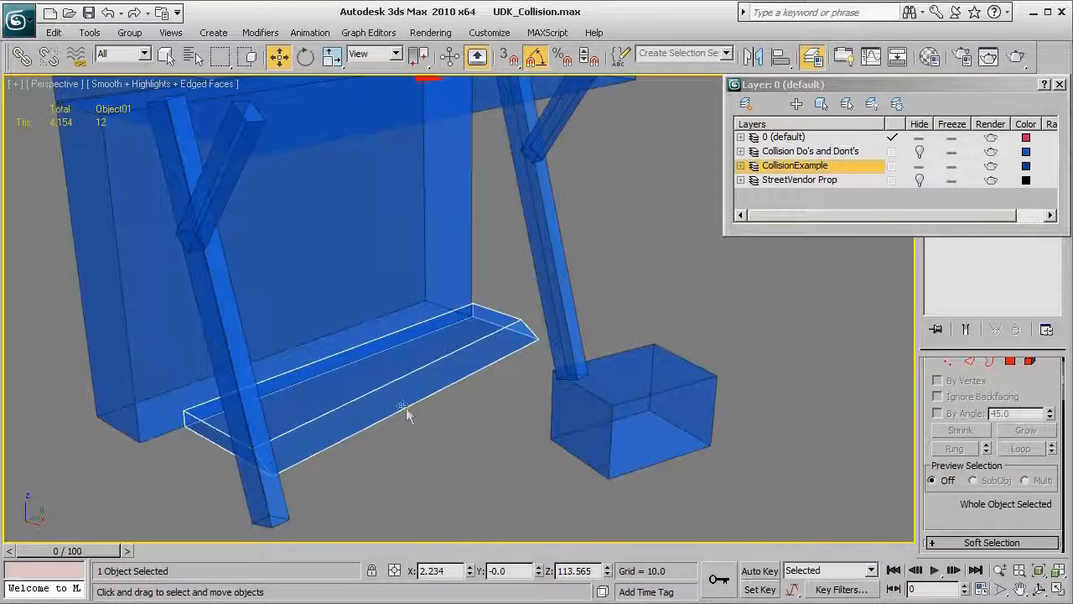
pyautogui.scroll(-4, 422, 419)
pyautogui.click(448, 436)
pyautogui.keyDown('alt'); pyautogui.moveTo(448, 436); pyautogui.dragTo(431, 405, button='middle'); pyautogui.keyUp('alt')
pyautogui.scroll(2, 431, 405)
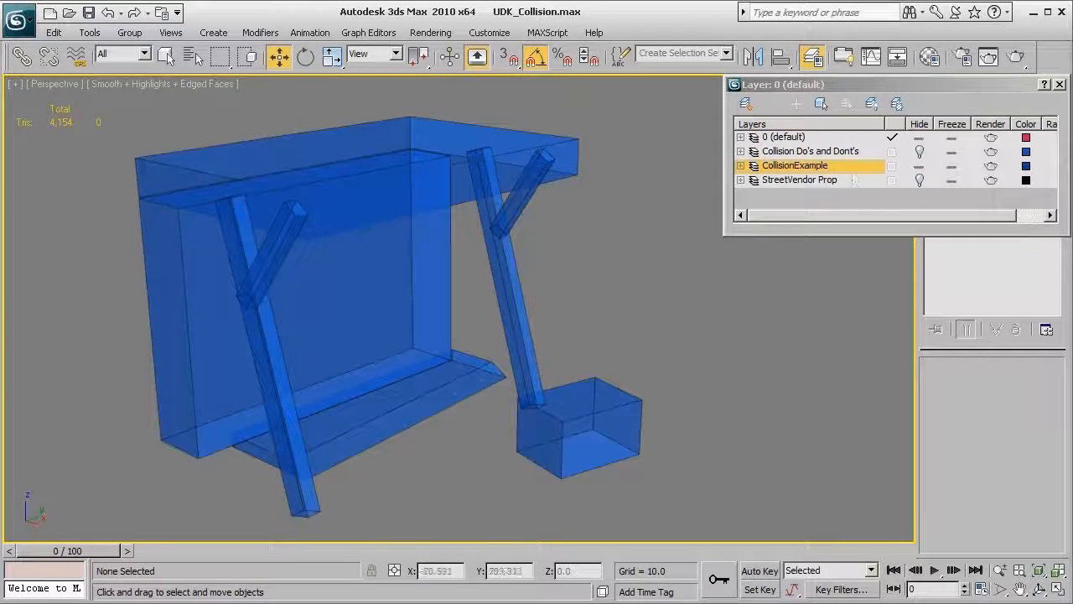
# Show the StreetVendor Prop layer and compare the prop with the collision pieces surrounding it.
pyautogui.click(919, 180)
pyautogui.keyDown('alt'); pyautogui.moveTo(635, 371); pyautogui.dragTo(575, 360, button='middle'); pyautogui.keyUp('alt')
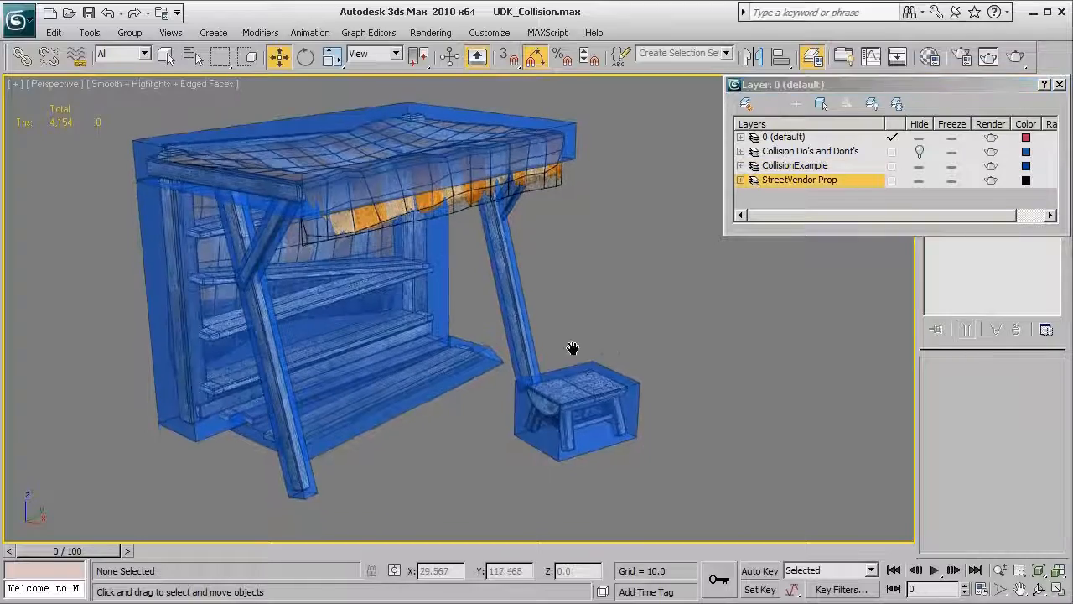
pyautogui.keyDown('alt'); pyautogui.moveTo(345, 421); pyautogui.dragTo(454, 439, button='middle'); pyautogui.keyUp('alt')
pyautogui.scroll(-2, 459, 445)
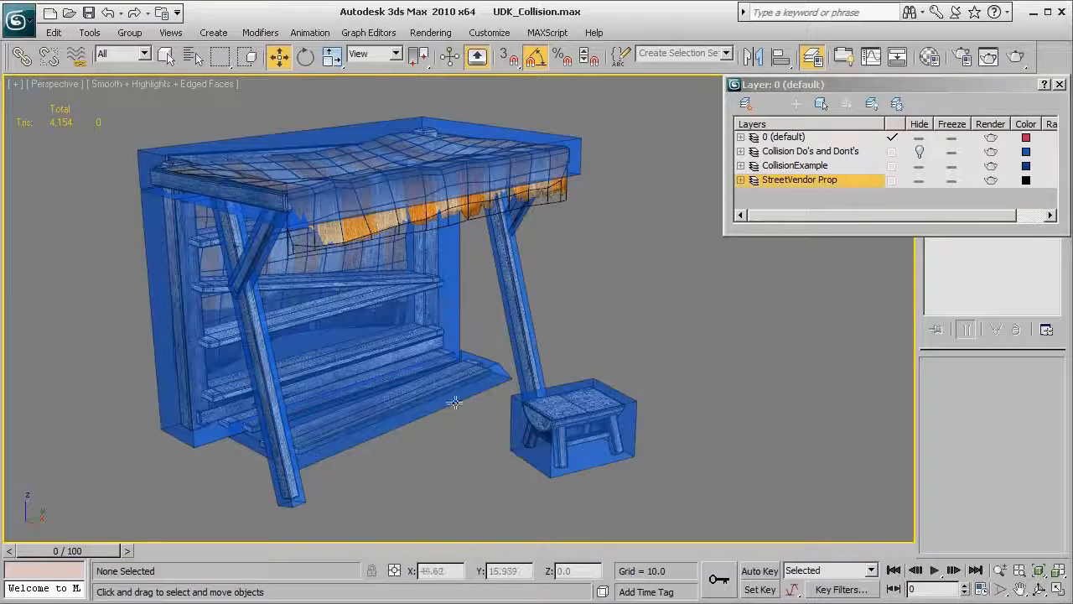
pyautogui.scroll(1, 491, 423)
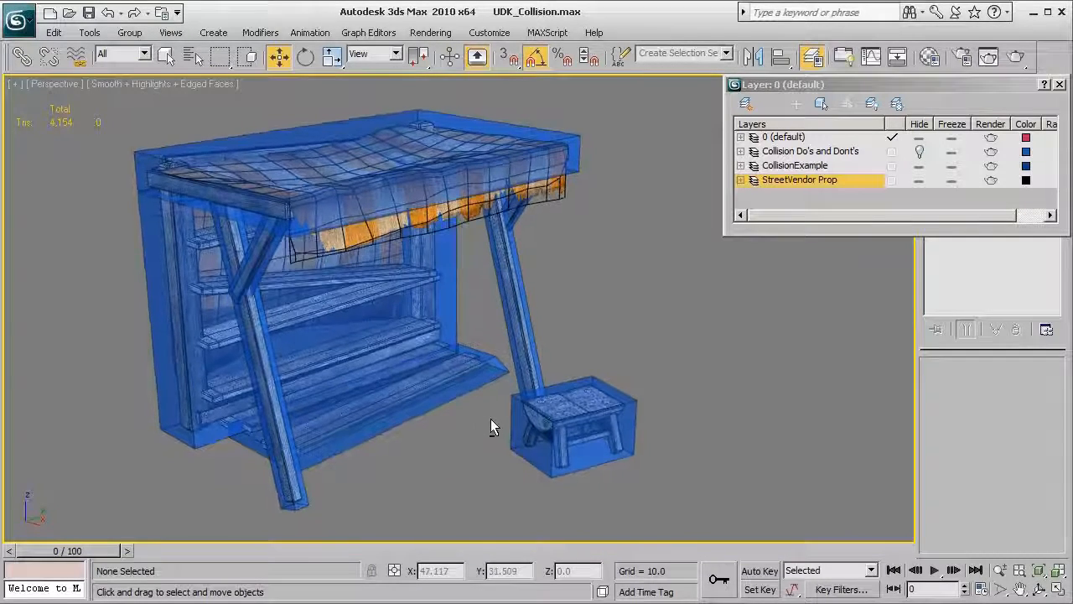
# Inspect how the collision pieces enclose the stall and stool from the opposite side, both at a distance and close up.
pyautogui.scroll(-2, 489, 423)
pyautogui.keyDown('alt'); pyautogui.moveTo(594, 434); pyautogui.dragTo(553, 402, button='middle'); pyautogui.keyUp('alt')
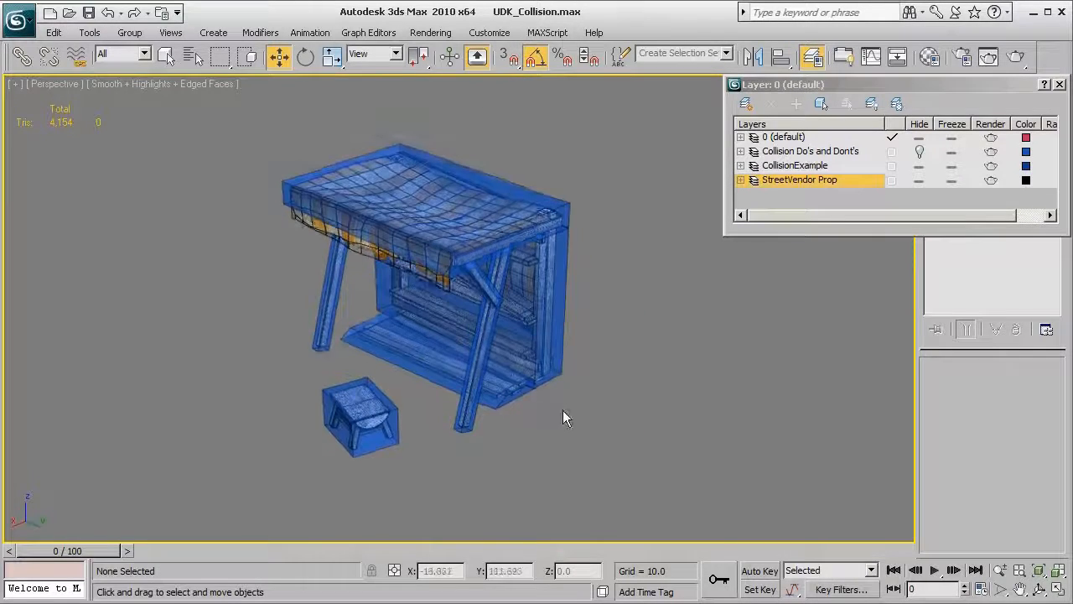
pyautogui.scroll(2, 560, 411)
pyautogui.scroll(-5, 549, 418)
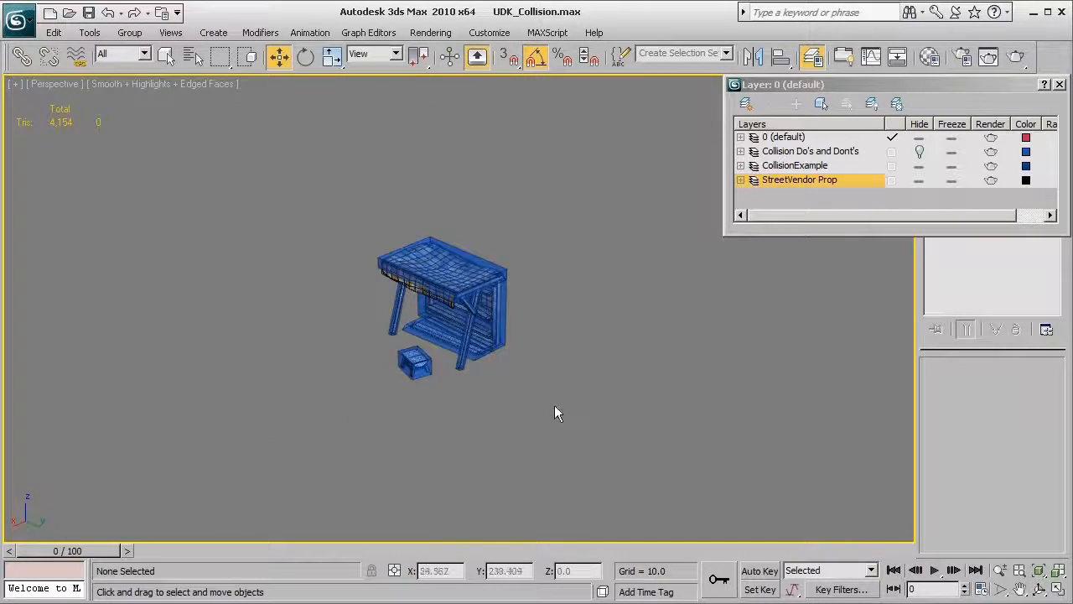
pyautogui.moveTo(554, 405)
pyautogui.keyDown('alt'); pyautogui.mouseDown(button='middle')
pyautogui.moveTo(467, 403)
pyautogui.moveTo(554, 397)
pyautogui.mouseUp(button='middle'); pyautogui.keyUp('alt')
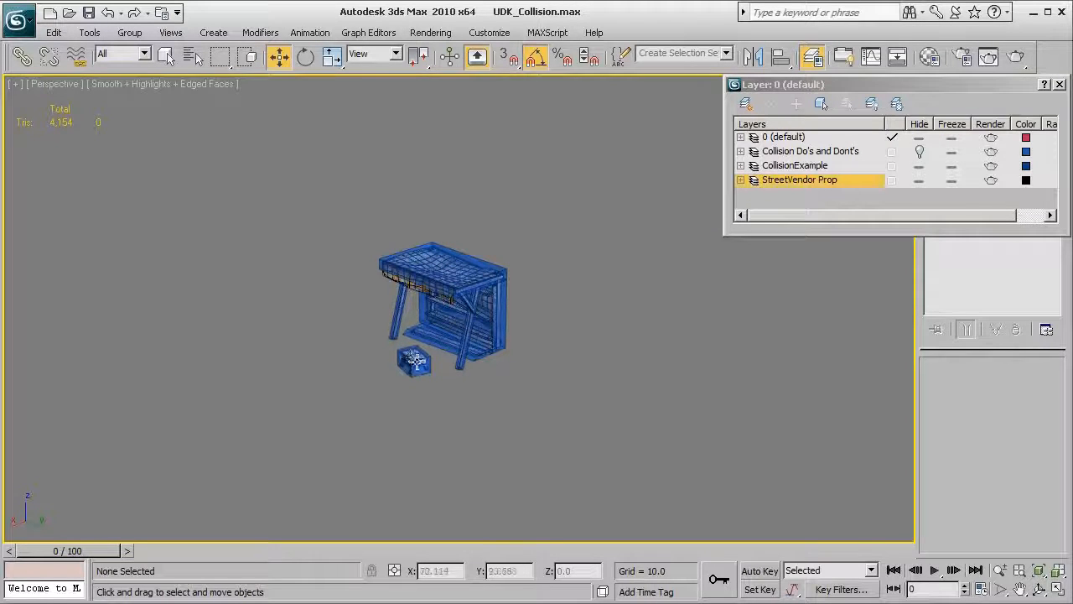
pyautogui.scroll(2, 411, 365)
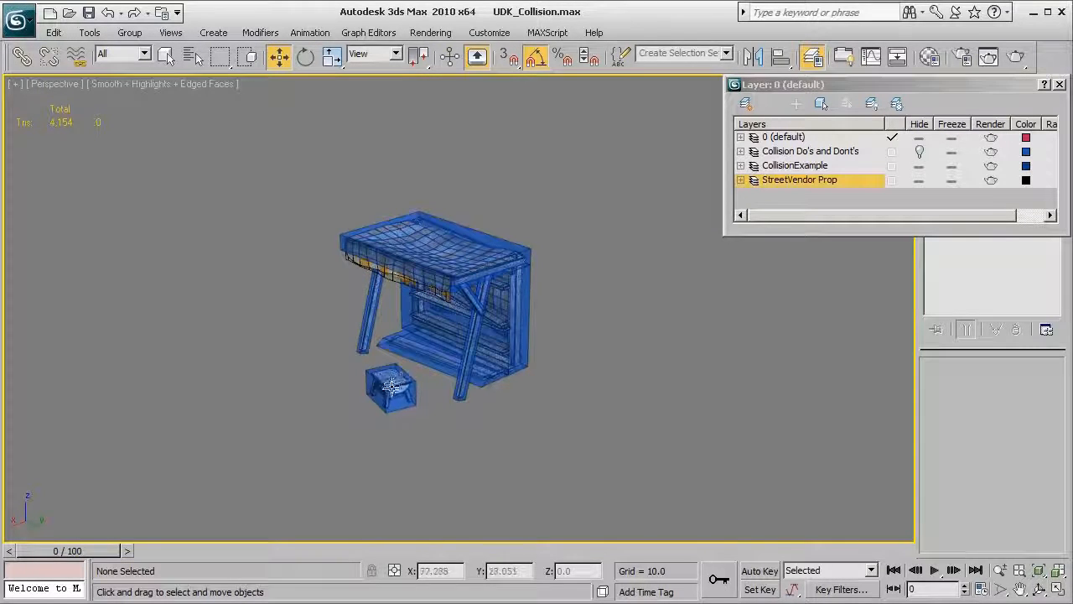
pyautogui.moveTo(412, 385); pyautogui.dragTo(411, 379, button='middle')
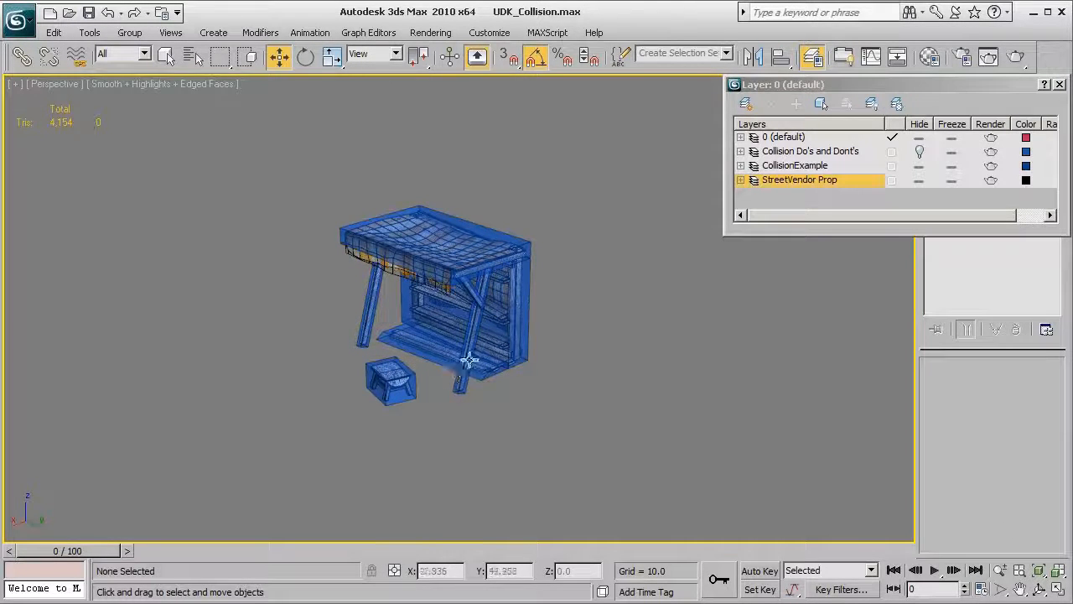
pyautogui.scroll(8, 453, 369)
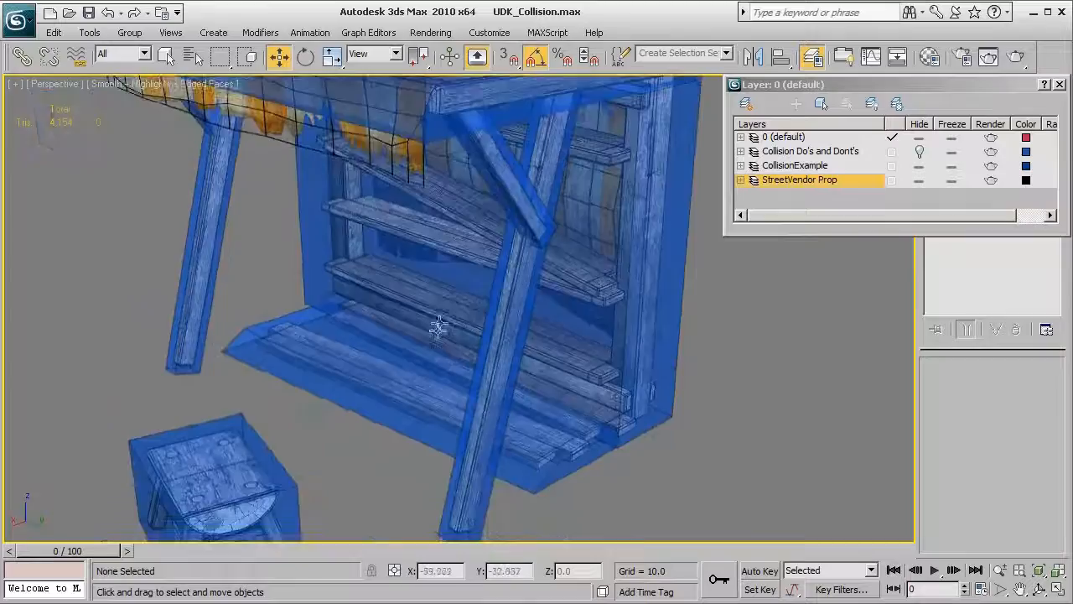
# Hide the CollisionExample layer and examine the prop's shelves, the gap behind them and the whole stall without collision.
pyautogui.scroll(2, 438, 327)
pyautogui.keyDown('alt'); pyautogui.moveTo(403, 328); pyautogui.dragTo(449, 306, button='middle'); pyautogui.keyUp('alt')
pyautogui.click(920, 166)
pyautogui.scroll(2, 336, 316)
pyautogui.moveTo(337, 315); pyautogui.dragTo(445, 354, button='middle')
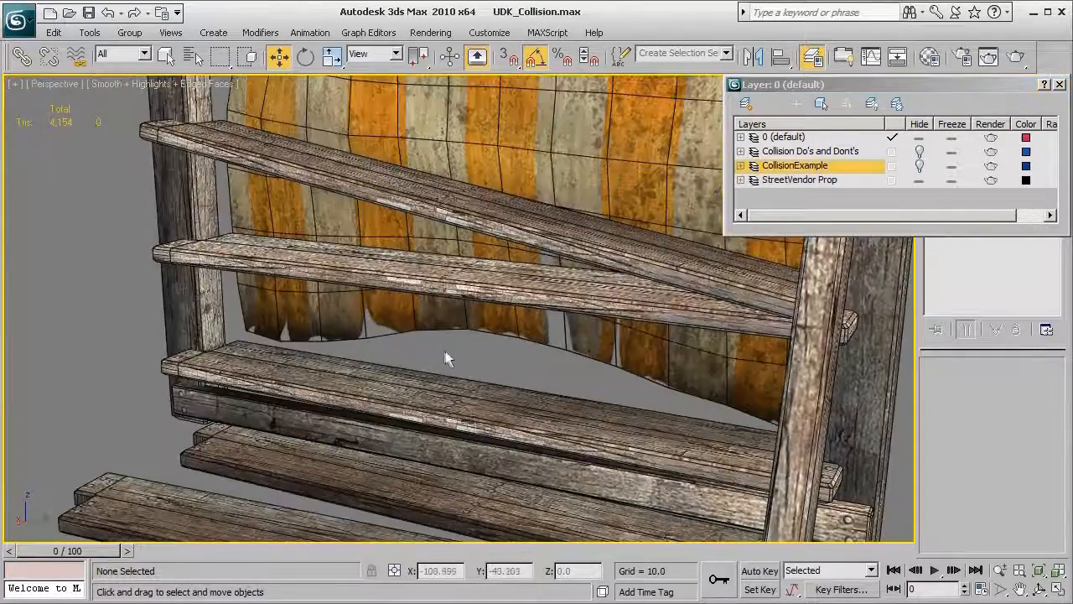
pyautogui.moveTo(515, 348); pyautogui.dragTo(419, 377, button='middle')
pyautogui.moveTo(409, 439); pyautogui.dragTo(425, 415, button='middle')
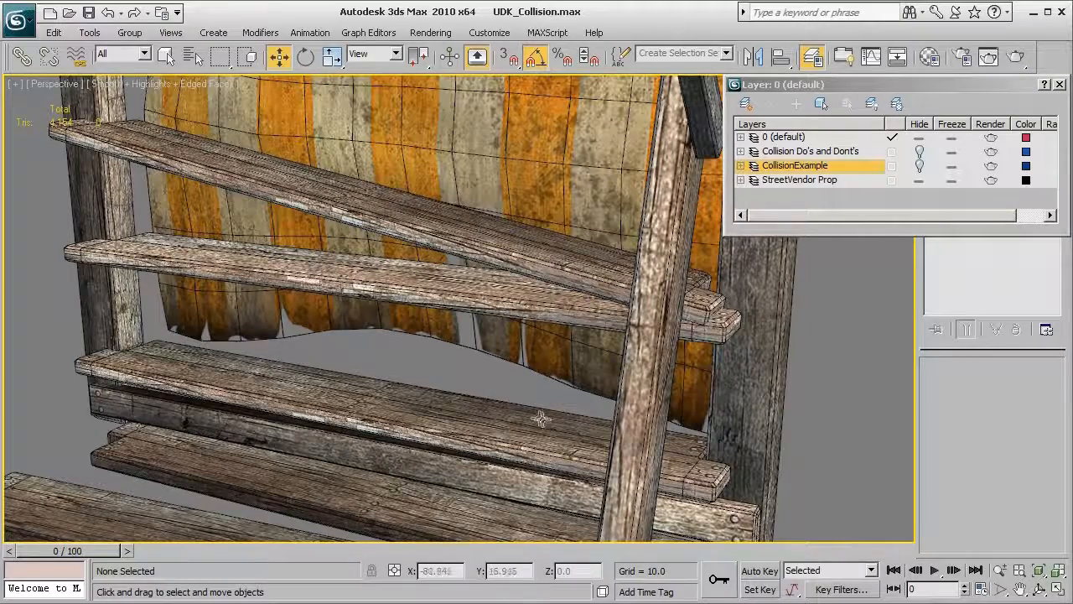
pyautogui.scroll(3, 427, 421)
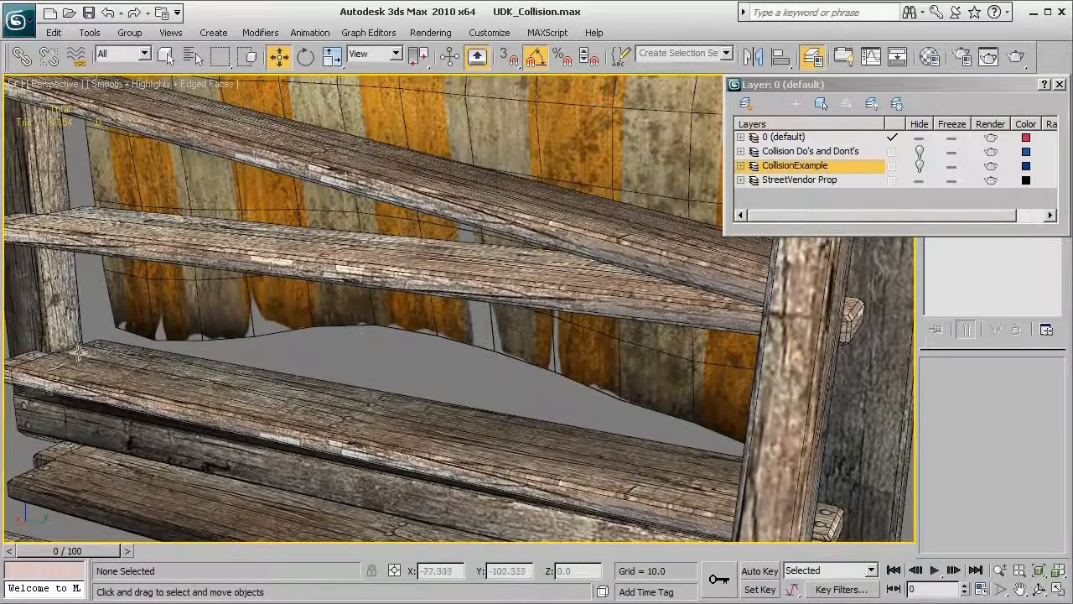
pyautogui.scroll(-8, 259, 394)
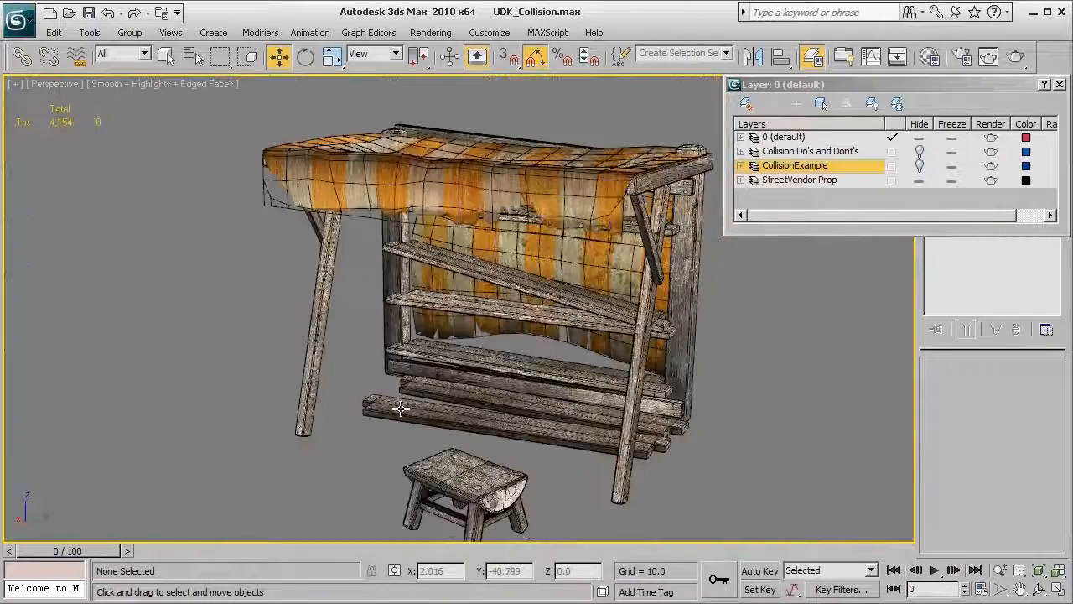
pyautogui.keyDown('alt'); pyautogui.moveTo(444, 421); pyautogui.dragTo(508, 408, button='middle'); pyautogui.keyUp('alt')
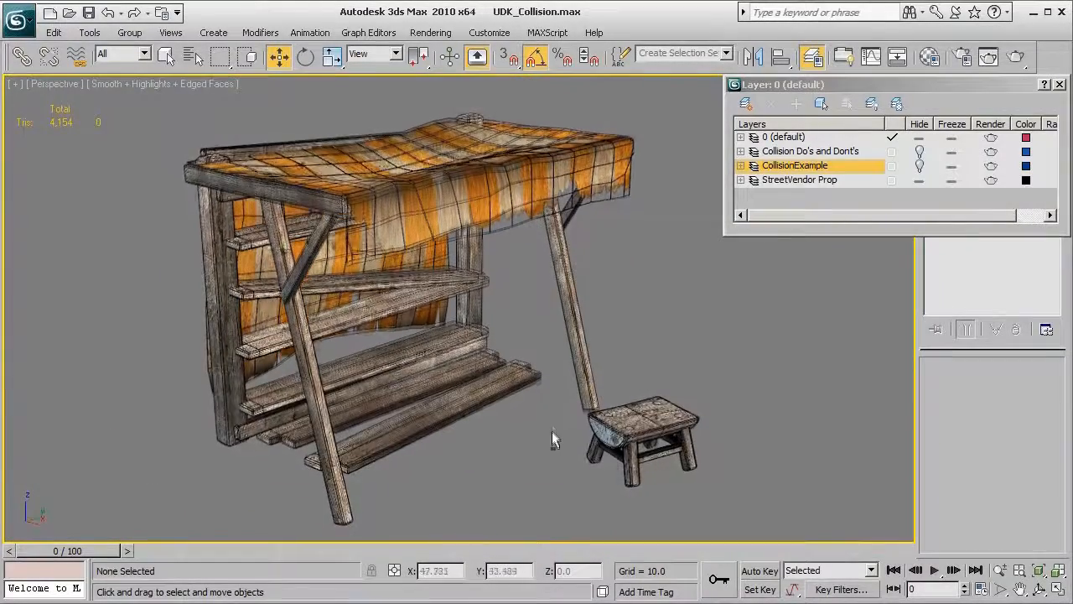
pyautogui.moveTo(674, 361); pyautogui.dragTo(653, 350, button='middle')
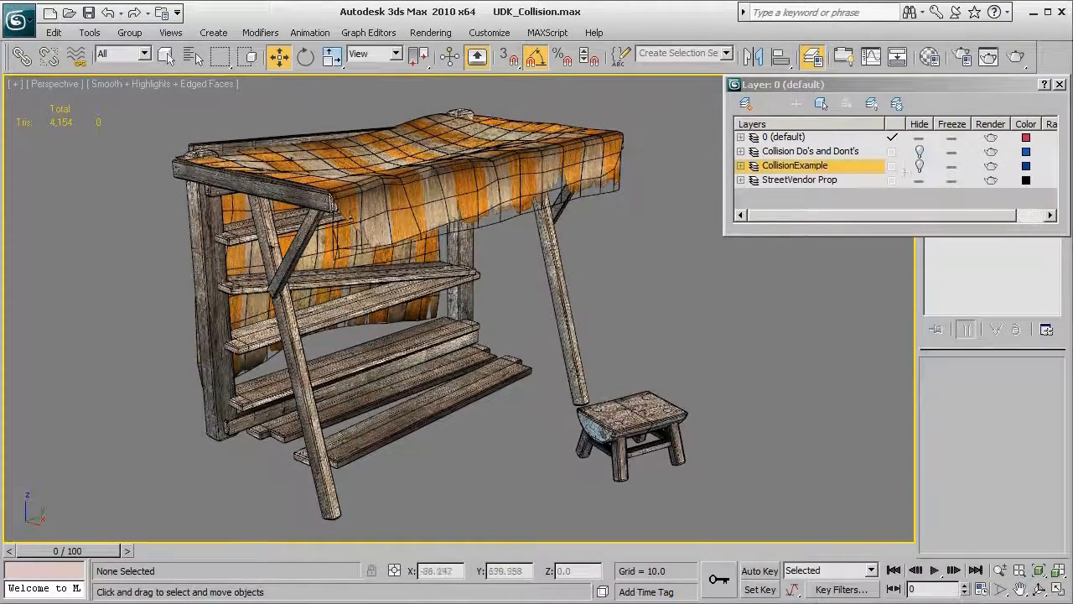
# Show the CollisionExample layer again and hide the StreetVendor Prop layer to isolate the collision pieces.
pyautogui.click(919, 167)
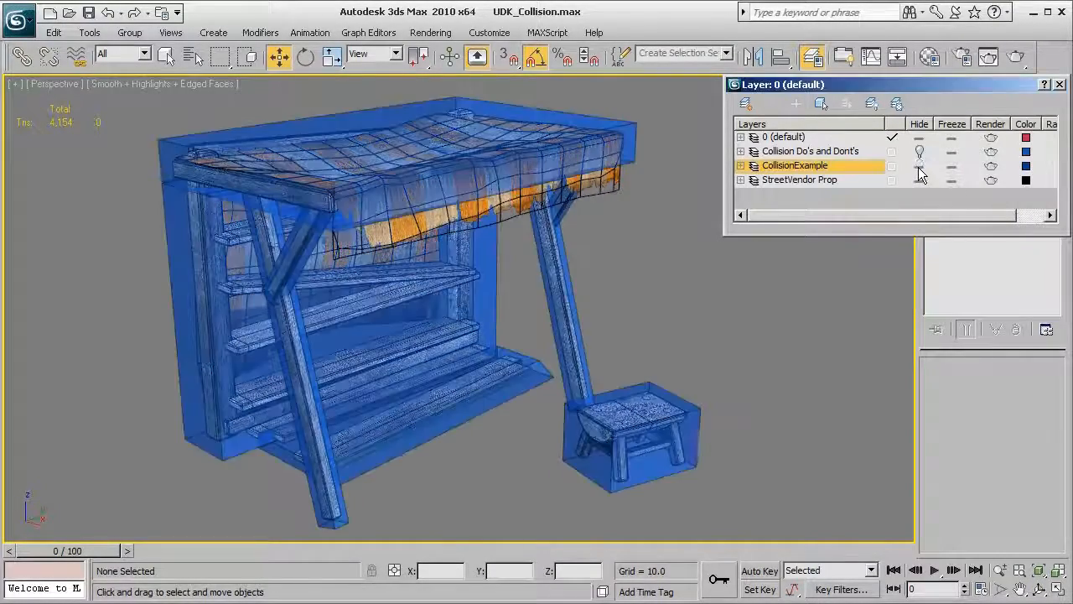
pyautogui.moveTo(689, 351)
pyautogui.keyDown('alt'); pyautogui.mouseDown(button='middle')
pyautogui.moveTo(653, 344)
pyautogui.moveTo(683, 335)
pyautogui.mouseUp(button='middle'); pyautogui.keyUp('alt')
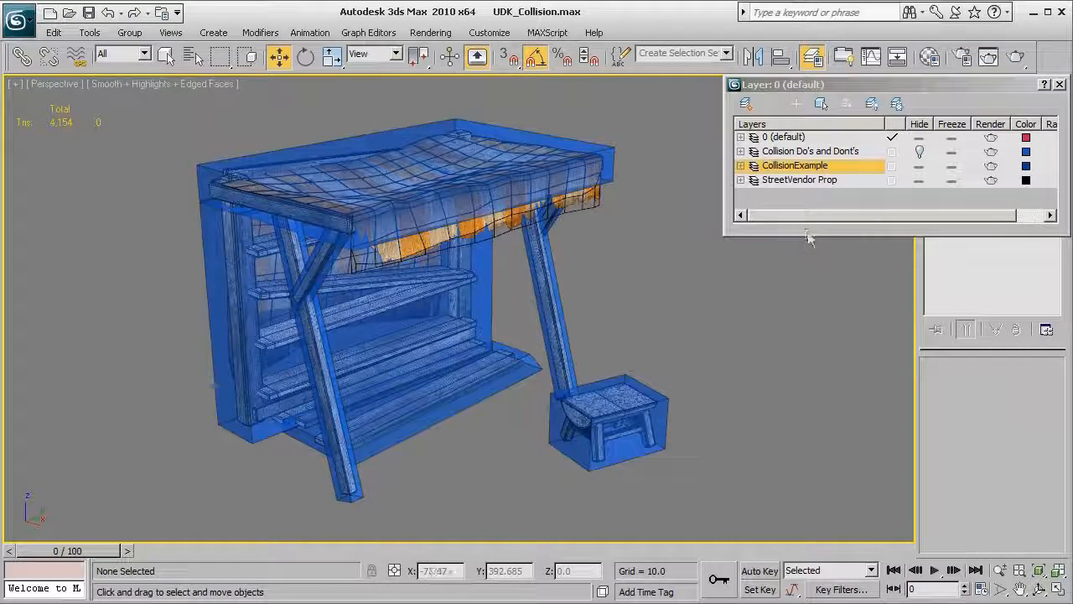
pyautogui.click(920, 180)
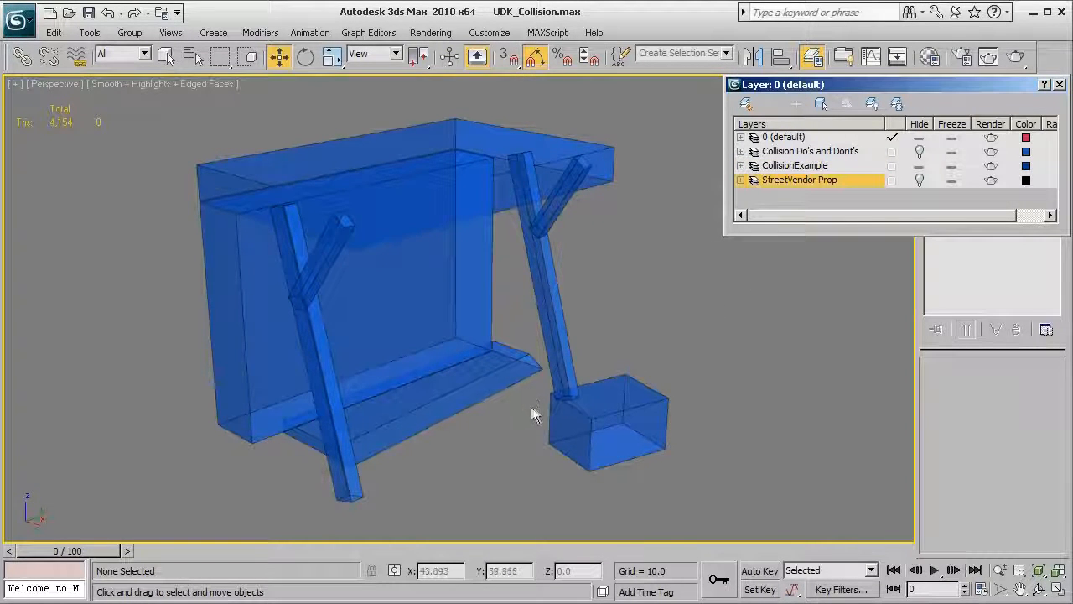
pyautogui.keyDown('alt'); pyautogui.moveTo(531, 403); pyautogui.dragTo(479, 414, button='middle'); pyautogui.keyUp('alt')
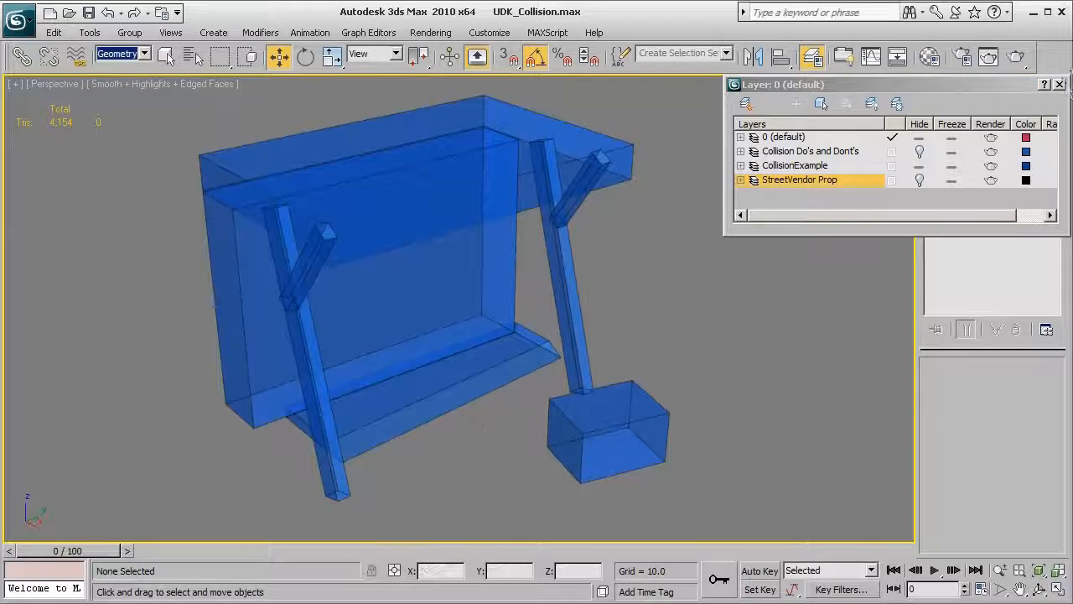
# Close the layer manager and select all the blue collision pieces with the selection filter set to Geometry.
pyautogui.click(1059, 85)
pyautogui.scroll(-3, 680, 331)
pyautogui.keyDown('alt'); pyautogui.moveTo(674, 332); pyautogui.dragTo(463, 271, button='middle'); pyautogui.keyUp('alt')
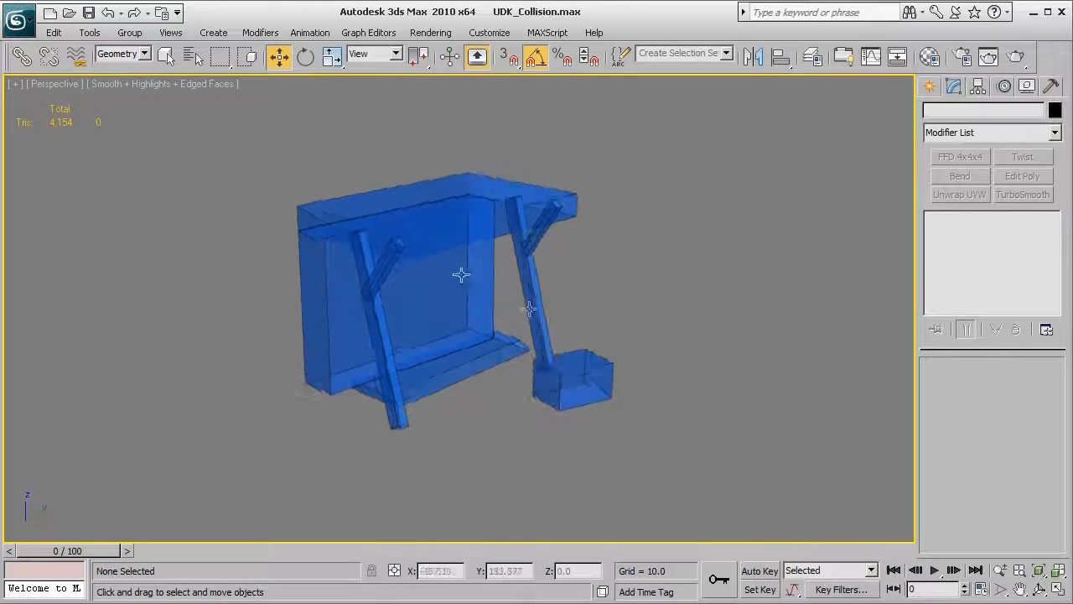
pyautogui.moveTo(129, 138); pyautogui.dragTo(804, 526)
pyautogui.scroll(3, 652, 379)
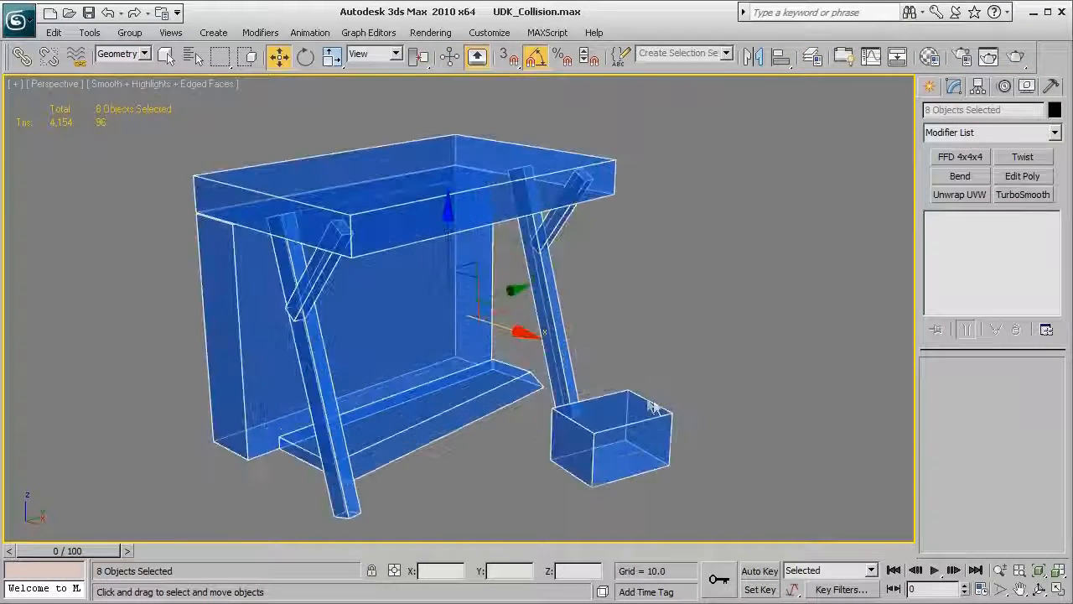
# Convert the eight selected collision pieces to Editable Poly.
pyautogui.scroll(-2, 657, 372)
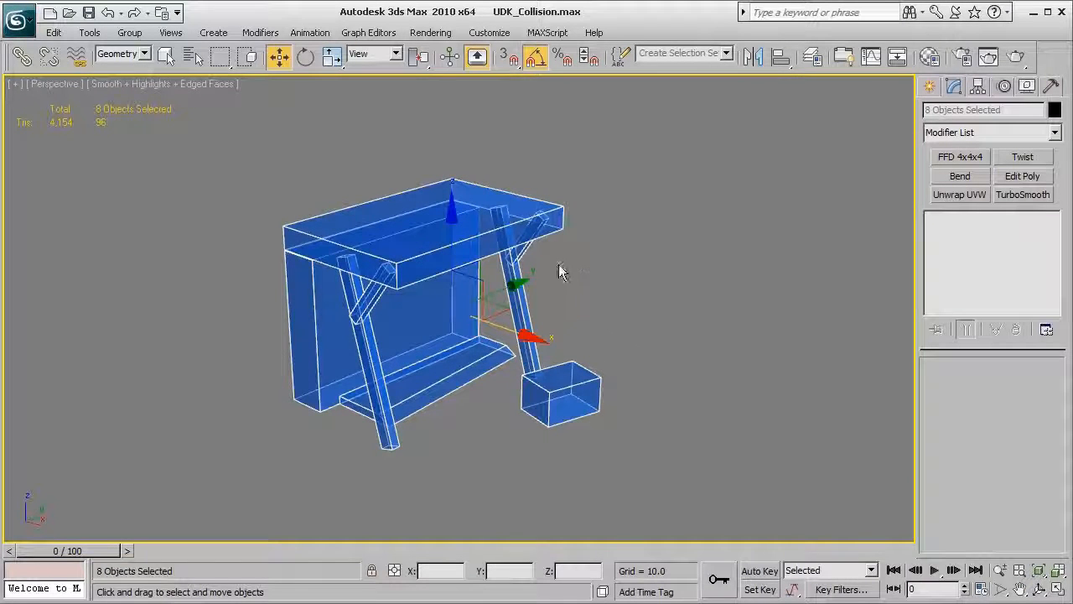
pyautogui.rightClick(646, 233)
pyautogui.moveTo(681, 379)
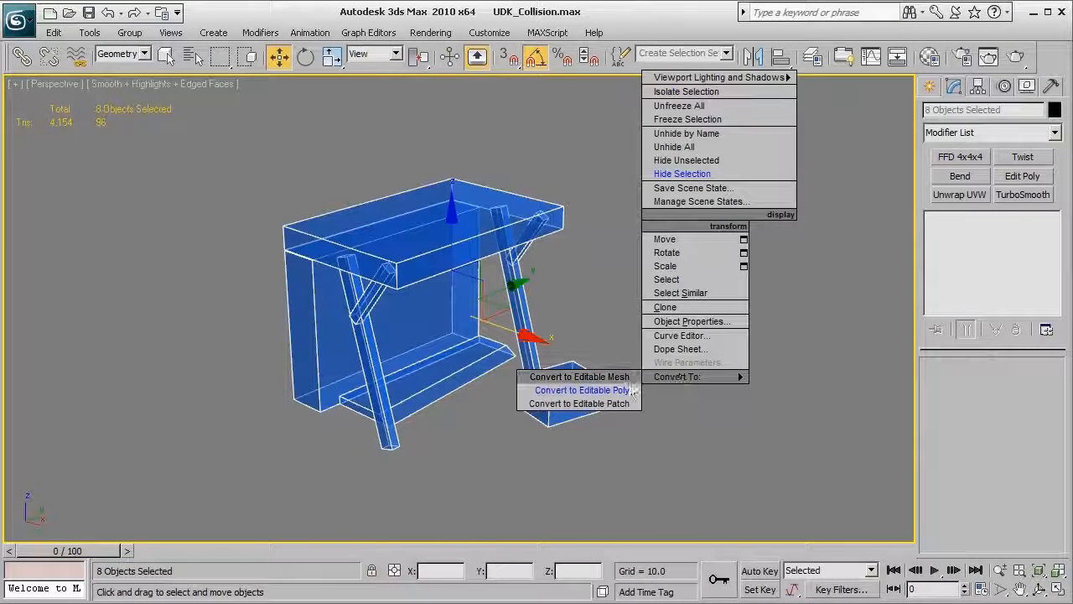
pyautogui.click(623, 379)
# Select the stool's collision box and attach Box02 and Object01 through Object06 to it as one mesh.
pyautogui.click(166, 55)
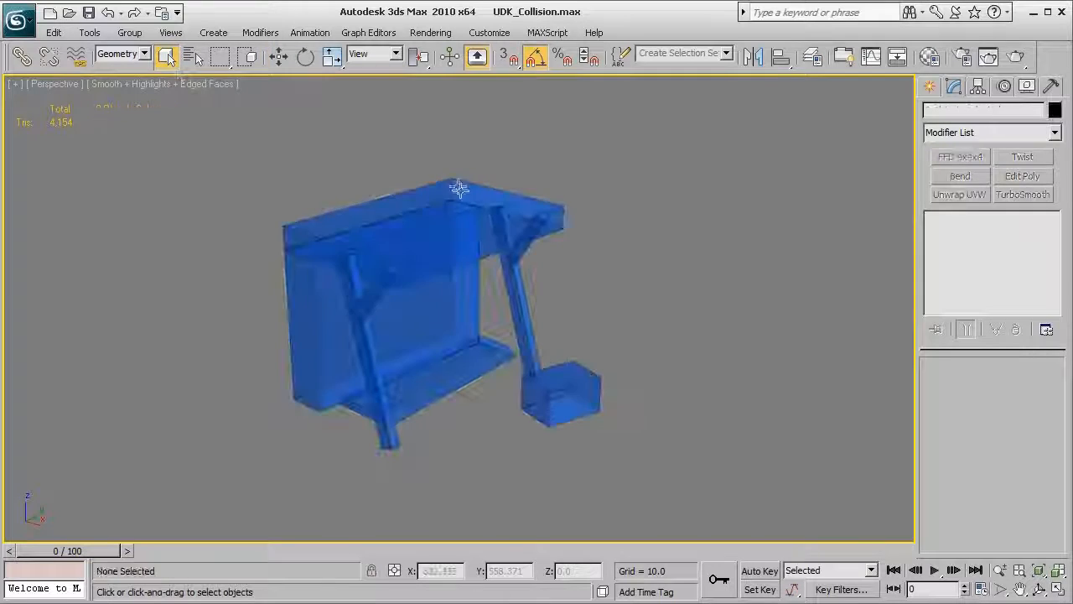
pyautogui.click(485, 212)
pyautogui.keyDown('alt'); pyautogui.moveTo(485, 211); pyautogui.dragTo(542, 177, button='middle'); pyautogui.keyUp('alt')
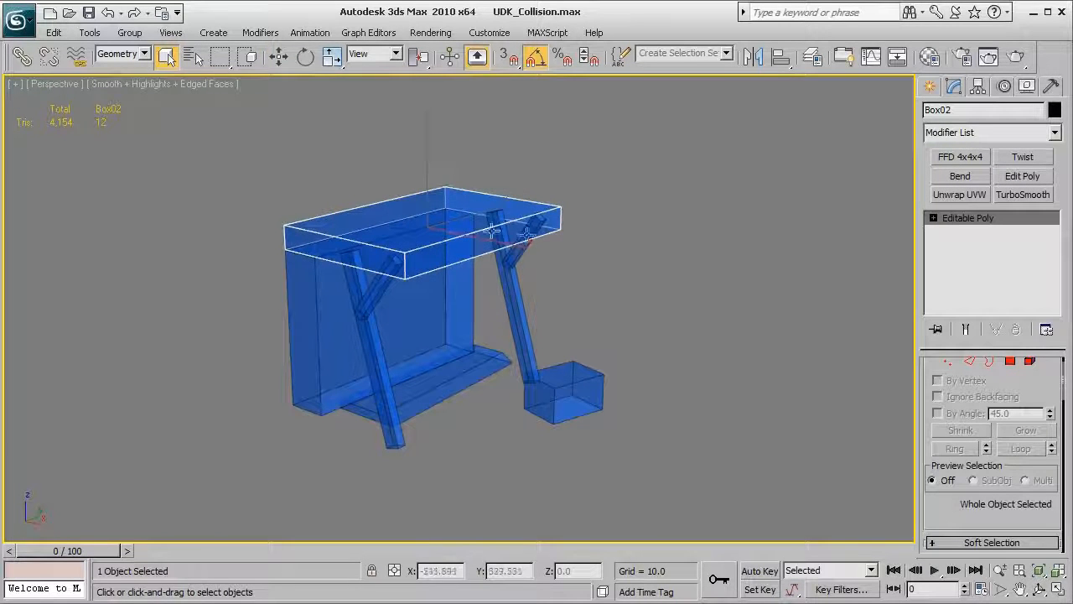
pyautogui.click(362, 335)
pyautogui.click(591, 394)
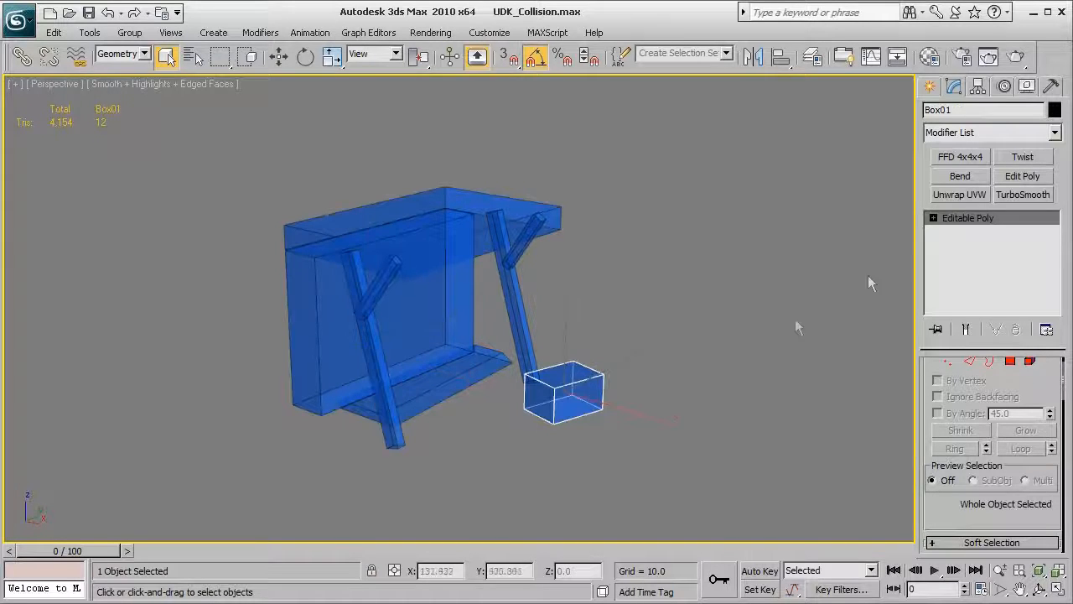
pyautogui.scroll(-3, 1013, 437)
pyautogui.scroll(-4, 1012, 436)
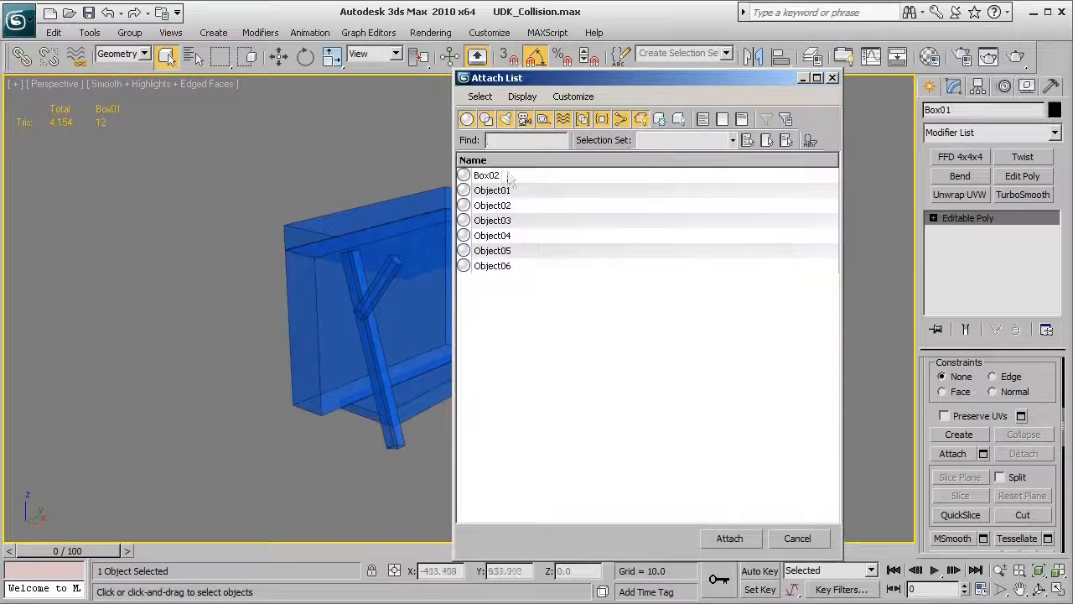
pyautogui.click(748, 140)
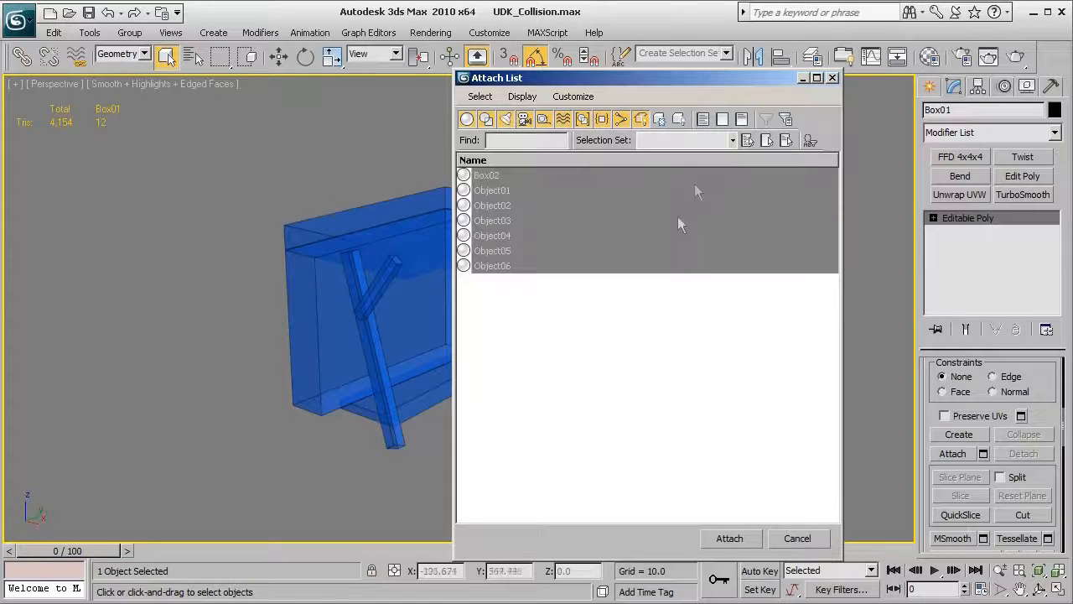
pyautogui.click(729, 539)
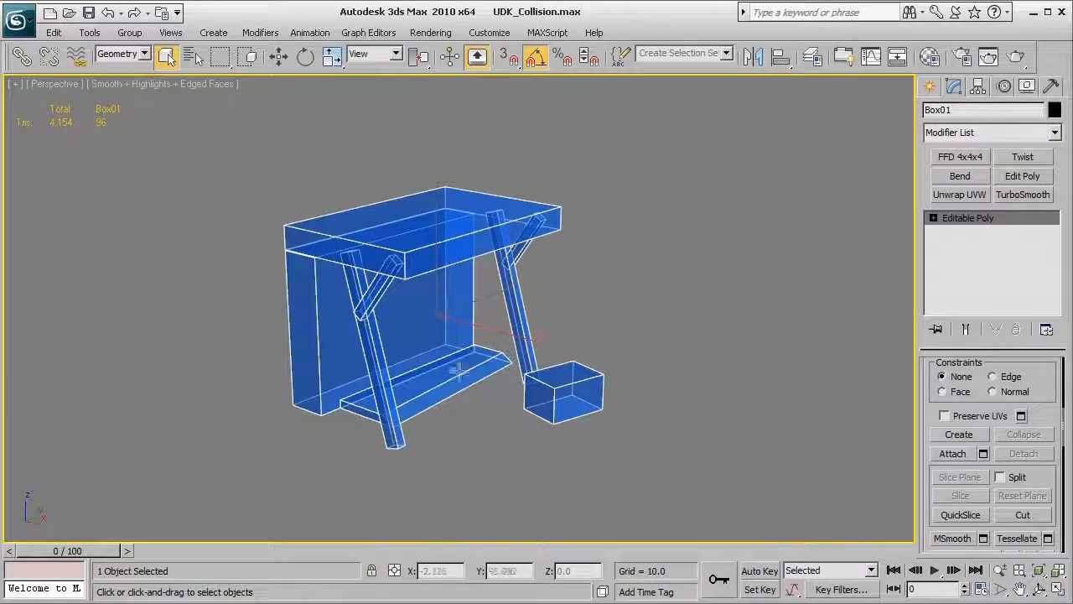
# Set the combined collision mesh's visibility to 1.0 in its object properties.
pyautogui.scroll(3, 464, 407)
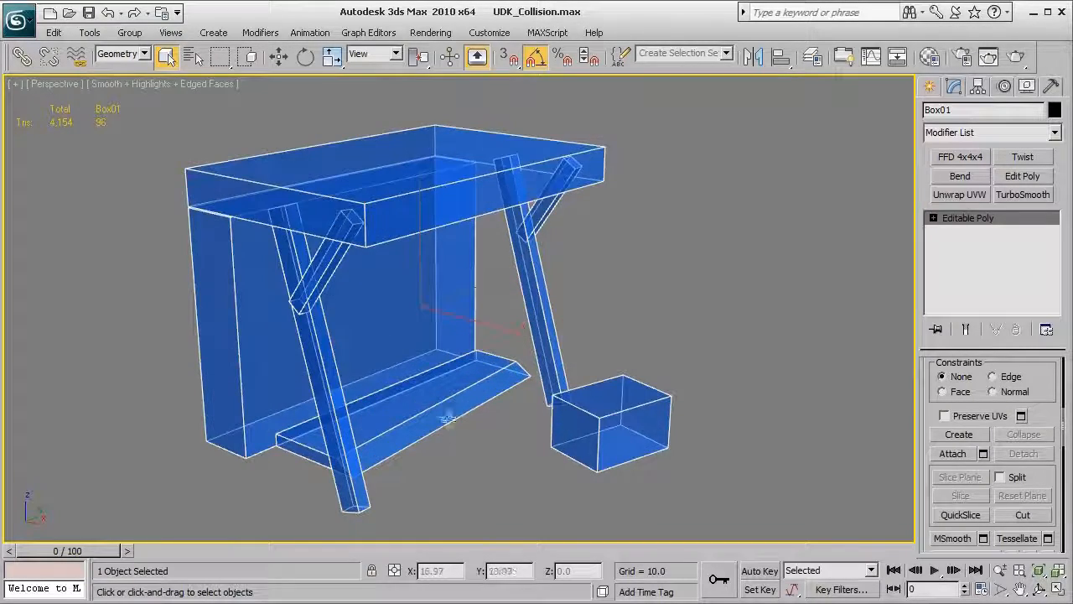
pyautogui.keyDown('alt'); pyautogui.moveTo(459, 411); pyautogui.dragTo(434, 388, button='middle'); pyautogui.keyUp('alt')
pyautogui.keyDown('alt'); pyautogui.moveTo(687, 422); pyautogui.dragTo(642, 376, button='middle'); pyautogui.keyUp('alt')
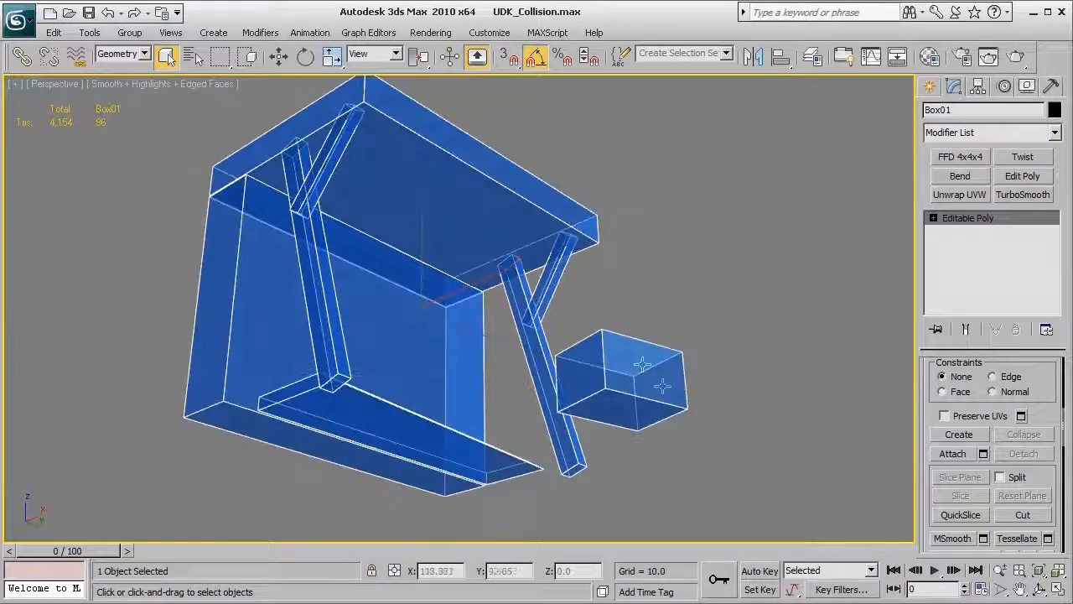
pyautogui.rightClick(613, 352)
pyautogui.click(638, 445)
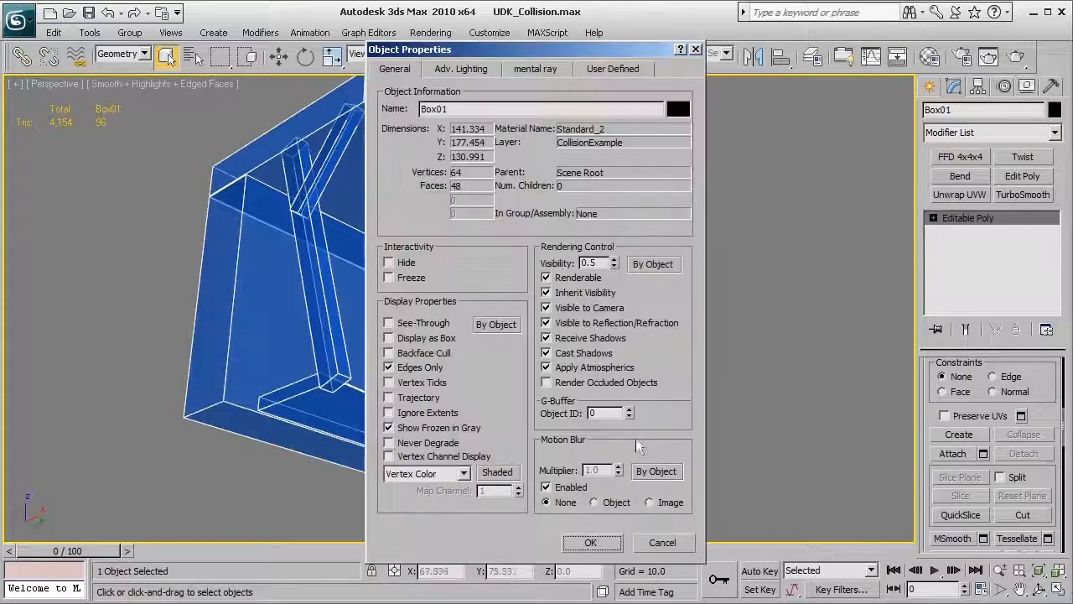
pyautogui.moveTo(614, 264); pyautogui.dragTo(616, 235)
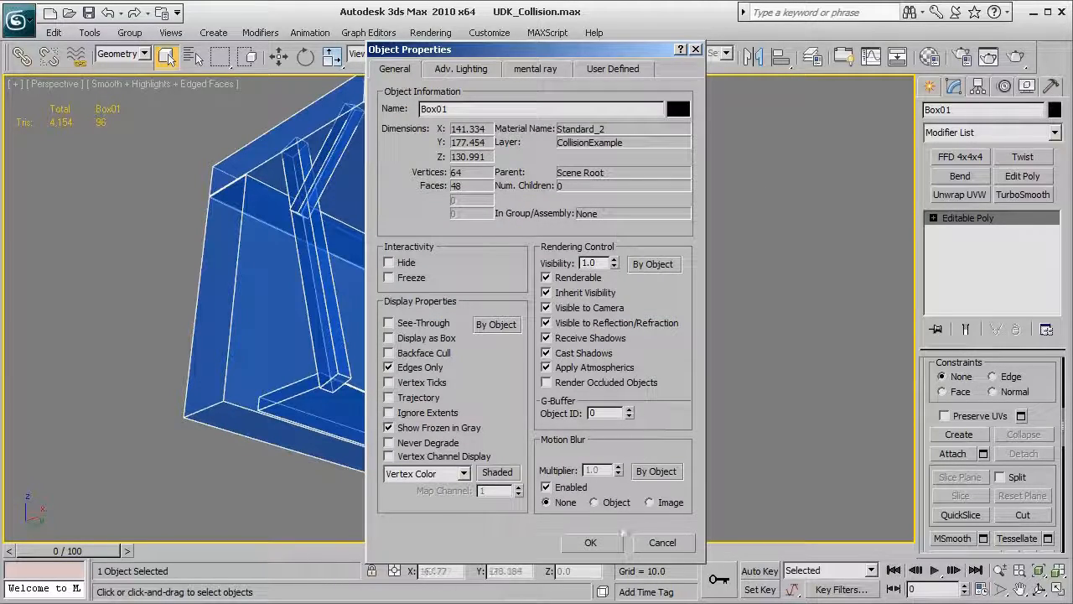
pyautogui.click(591, 543)
# Turn off the see-through display of the combined collision mesh to make it opaque.
pyautogui.keyDown('alt'); pyautogui.moveTo(432, 327); pyautogui.dragTo(581, 402, button='middle'); pyautogui.keyUp('alt')
pyautogui.scroll(4, 654, 404)
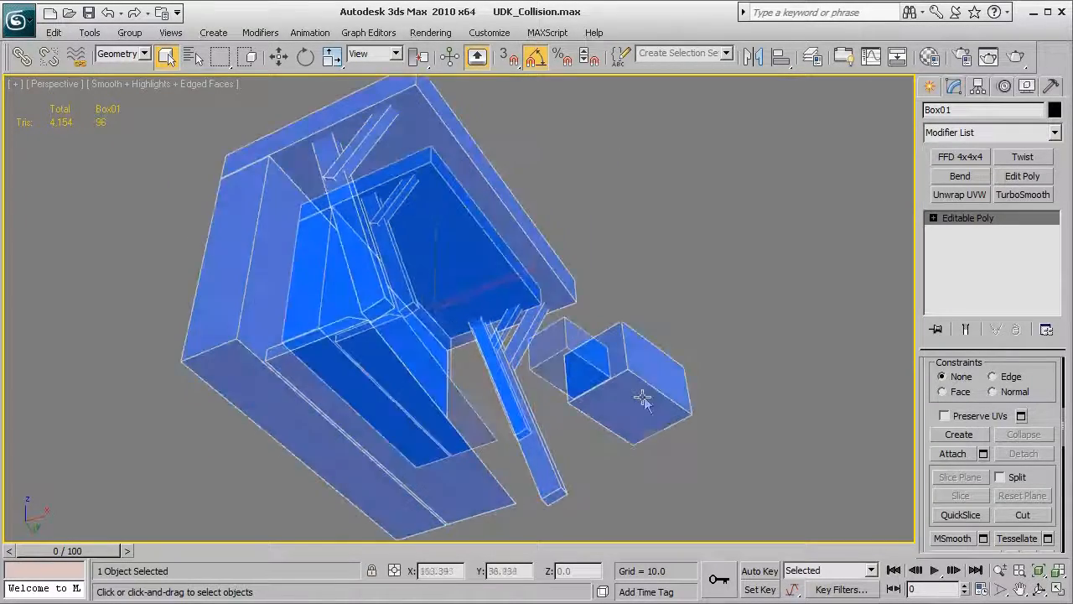
pyautogui.hotkey('alt', 'x')
# Try deleting the bottom polygons of the back panel and the low shelf, undo the deletion and leave polygon mode.
pyautogui.scroll(-3, 642, 400)
pyautogui.press('4')
pyautogui.click(404, 372)
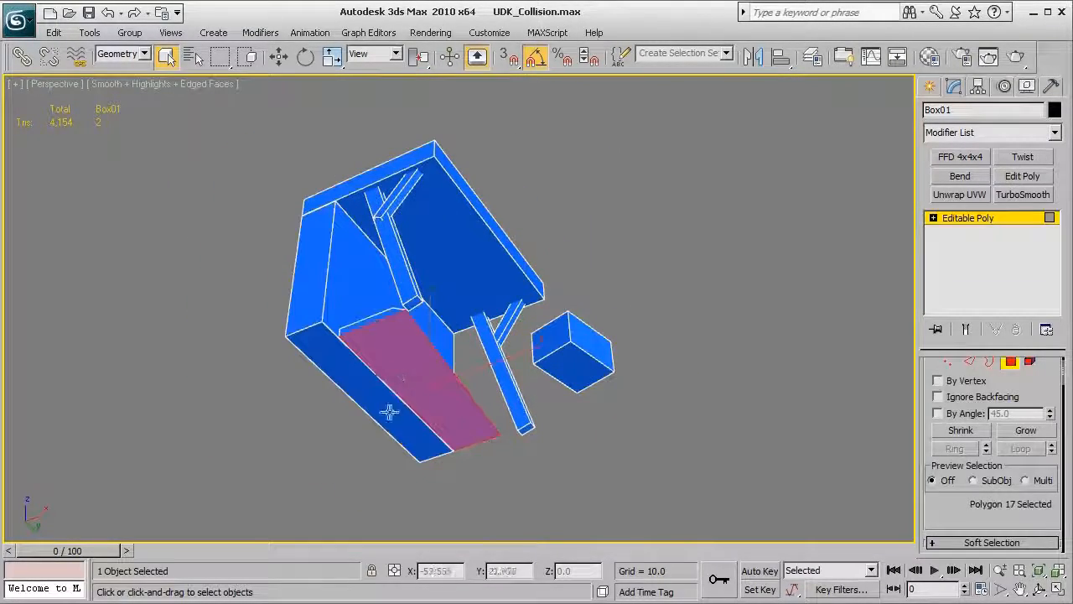
pyautogui.keyDown('ctrl'); pyautogui.click(389, 411); pyautogui.keyUp('ctrl')
pyautogui.press('Delete')
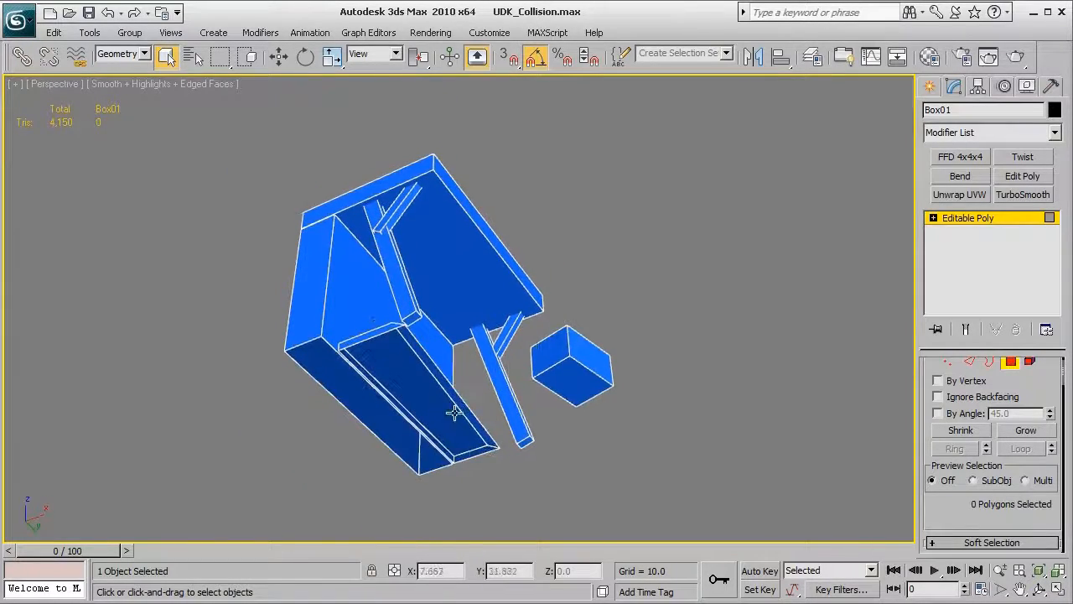
pyautogui.keyDown('alt'); pyautogui.moveTo(454, 411); pyautogui.dragTo(581, 404, button='middle'); pyautogui.keyUp('alt')
pyautogui.hotkey('ctrl', 'z')
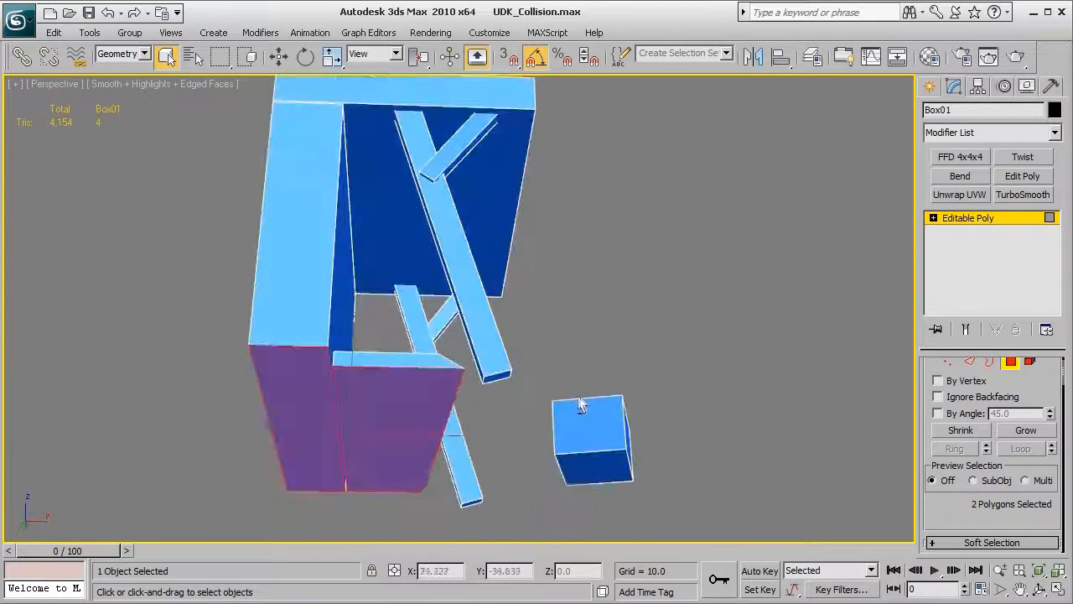
pyautogui.click(992, 220)
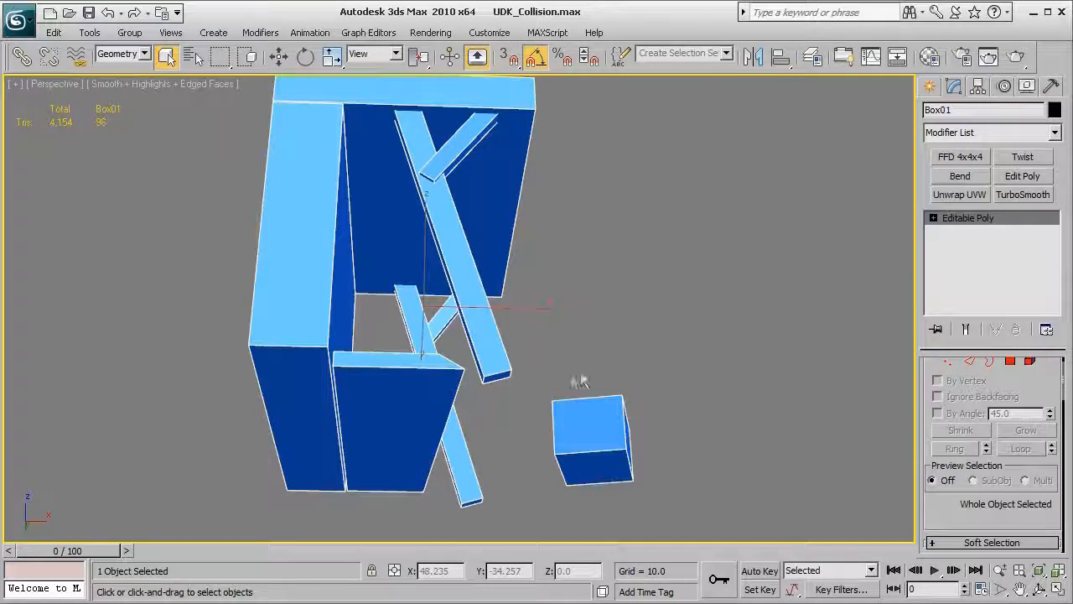
# Apply Reset XForm to the combined collision mesh.
pyautogui.keyDown('alt'); pyautogui.moveTo(659, 362); pyautogui.dragTo(631, 398, button='middle'); pyautogui.keyUp('alt')
pyautogui.click(749, 344)
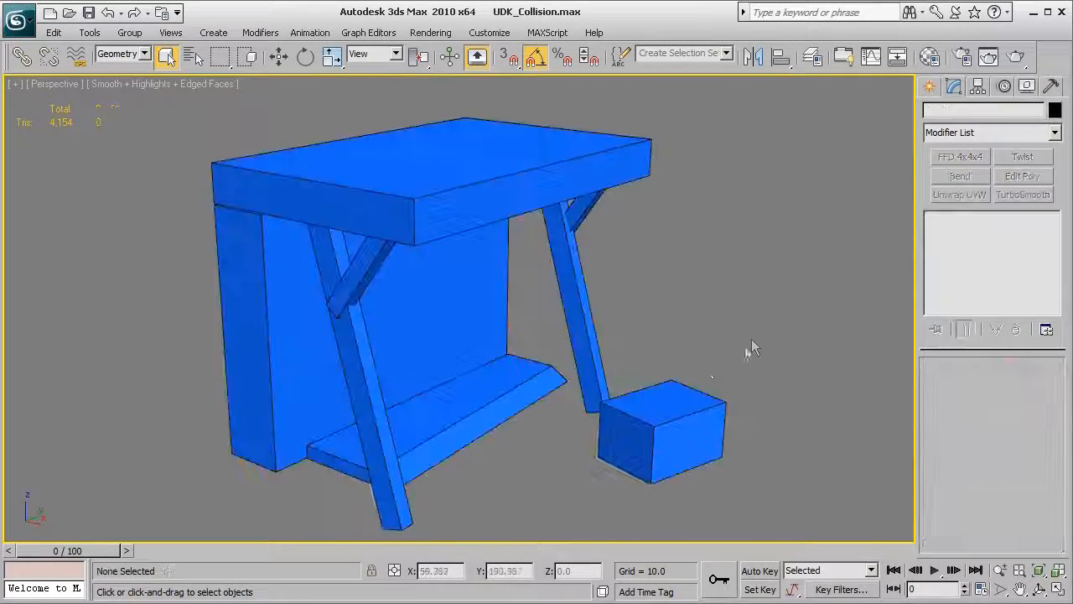
pyautogui.keyDown('alt'); pyautogui.moveTo(749, 343); pyautogui.dragTo(681, 302, button='middle'); pyautogui.keyUp('alt')
pyautogui.click(412, 250)
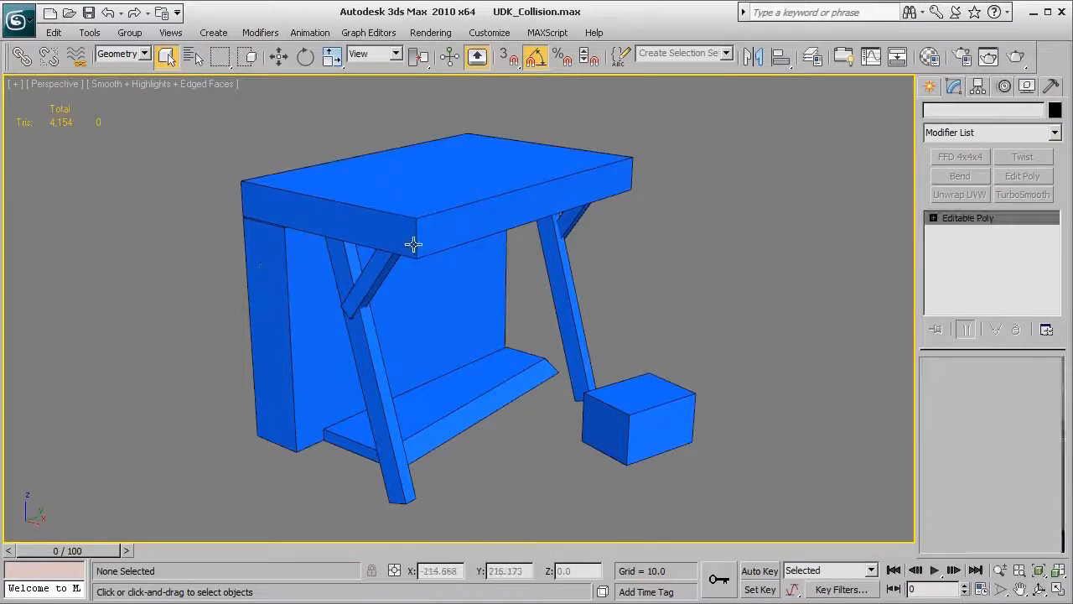
pyautogui.moveTo(555, 322); pyautogui.dragTo(537, 307, button='middle')
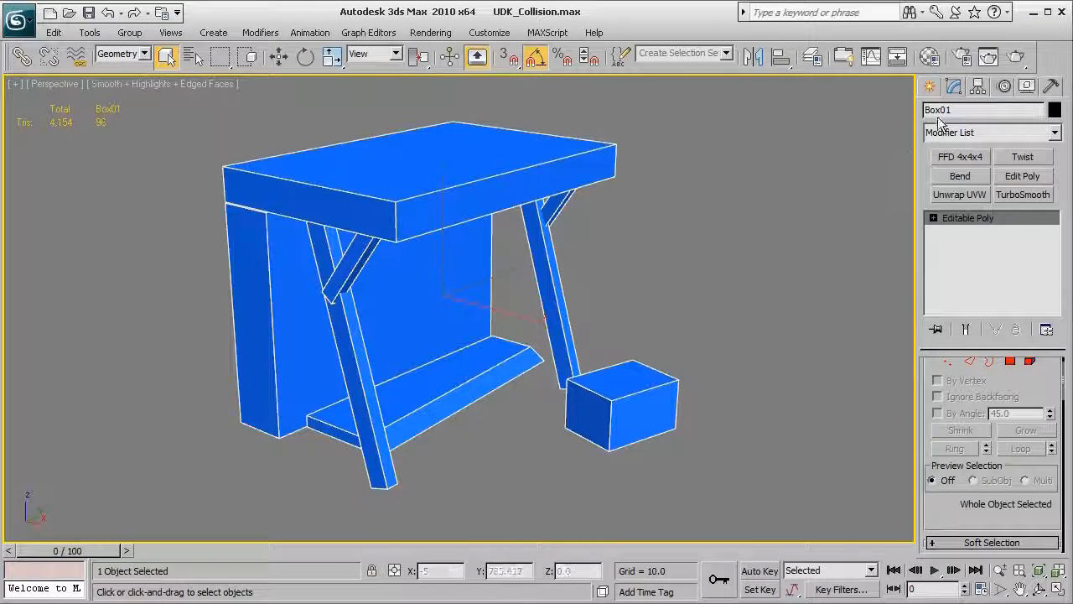
pyautogui.click(1051, 90)
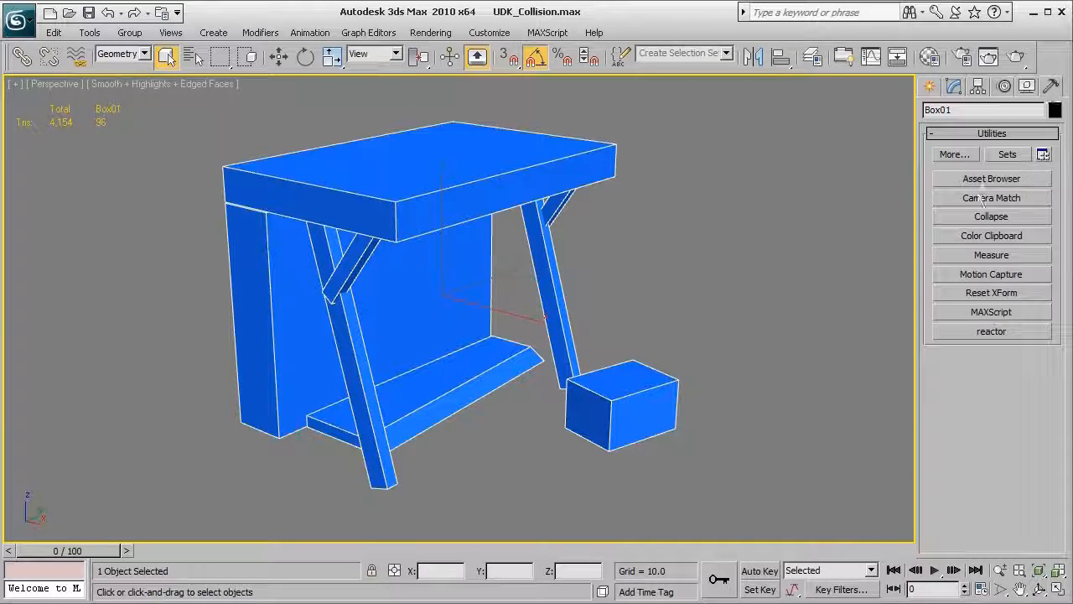
pyautogui.click(969, 292)
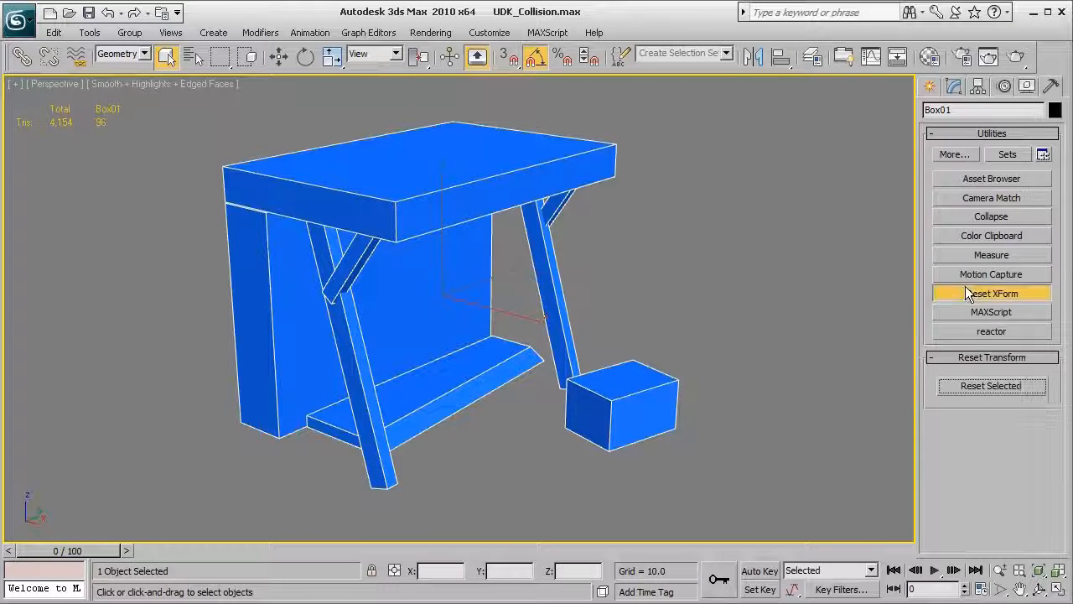
pyautogui.click(974, 385)
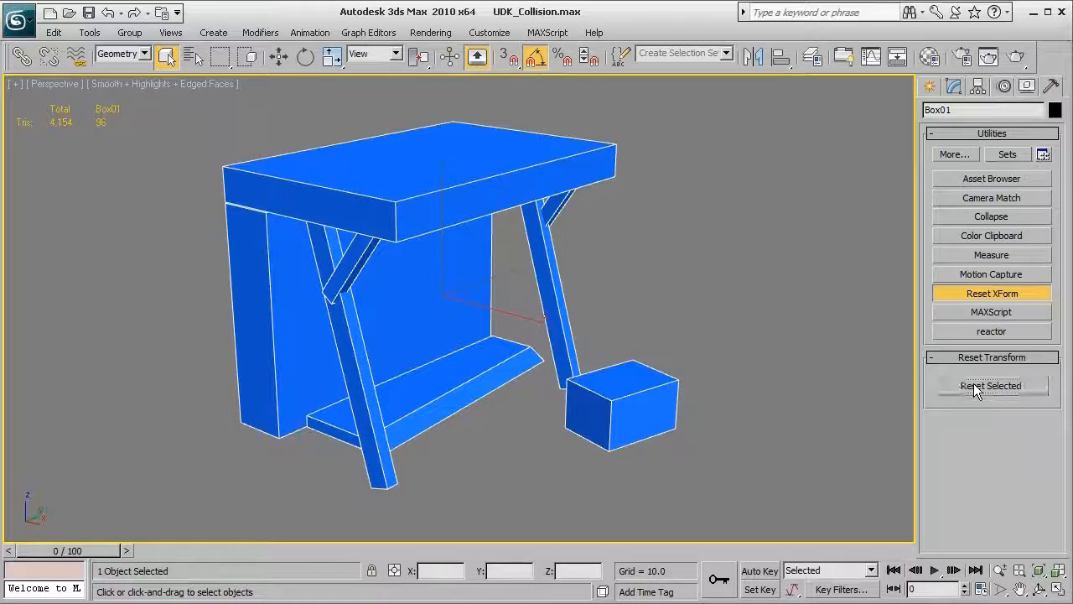
# Collapse the XForm modifier by converting the combined collision mesh back to Editable Poly.
pyautogui.click(954, 87)
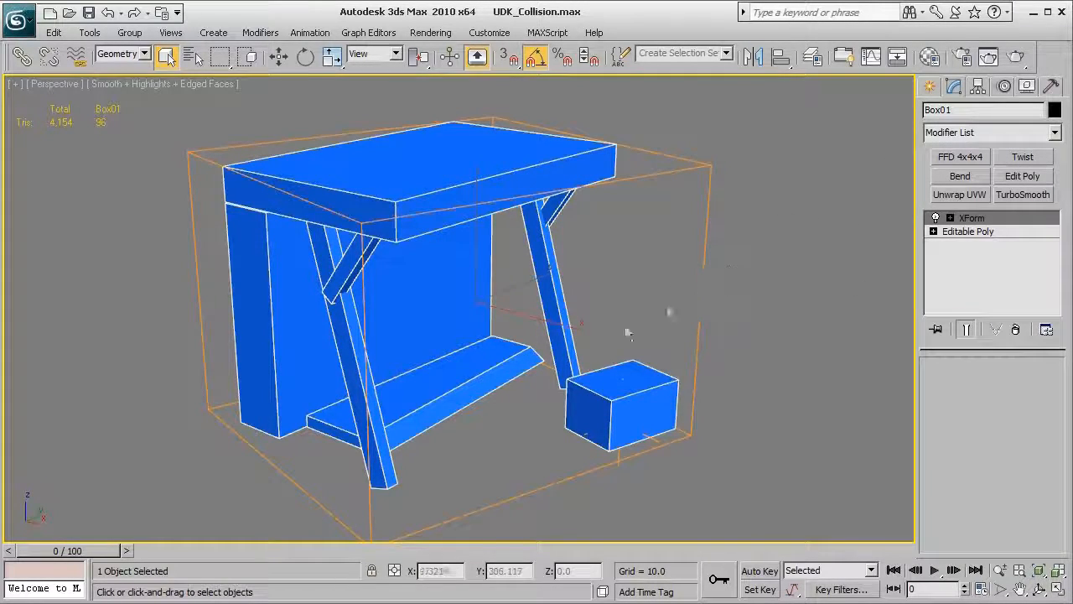
pyautogui.keyDown('alt'); pyautogui.moveTo(618, 360); pyautogui.dragTo(668, 378, button='middle'); pyautogui.keyUp('alt')
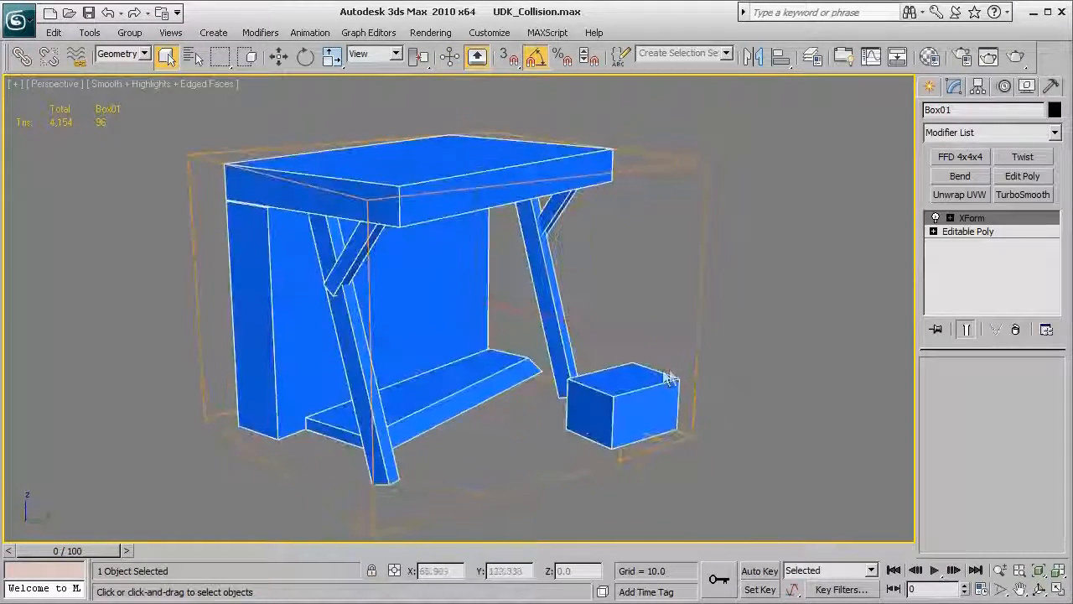
pyautogui.rightClick(629, 344)
pyautogui.moveTo(689, 497)
pyautogui.click(608, 509)
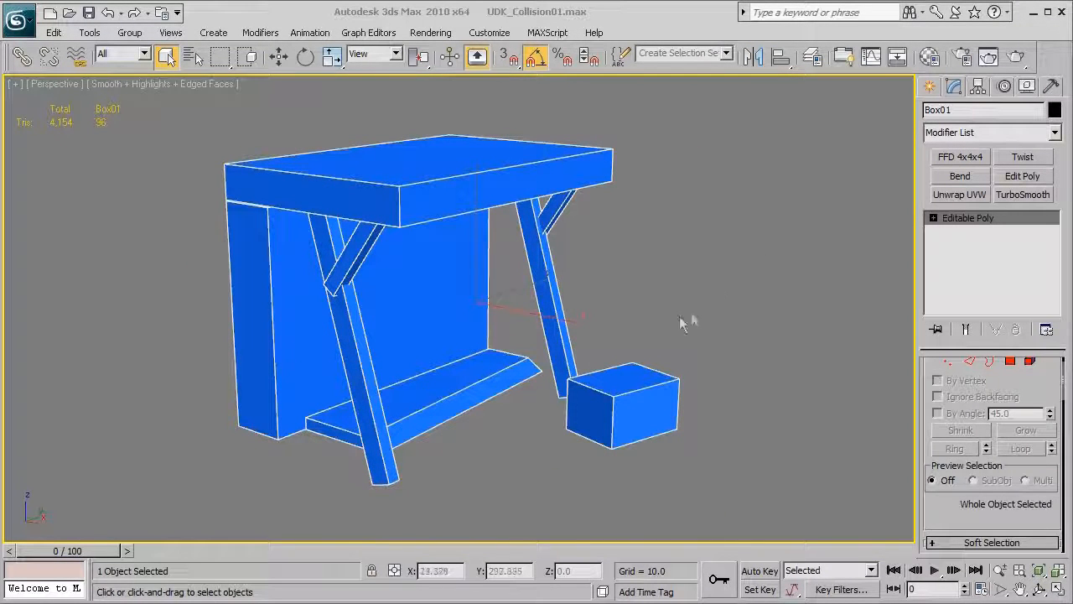
# Unhide the StreetVendor Prop layer in the layer manager.
pyautogui.click(812, 56)
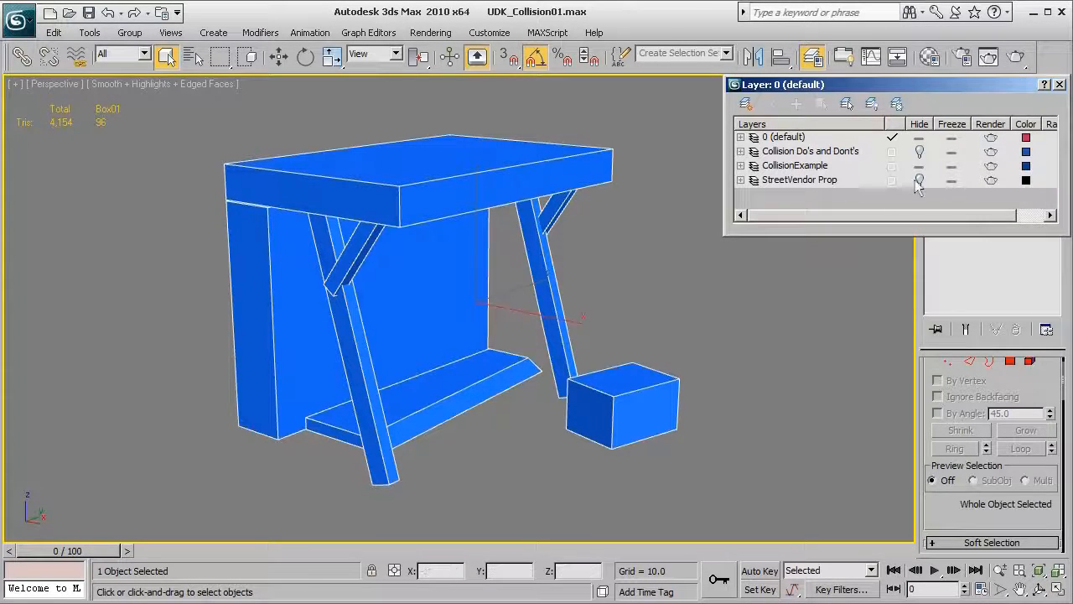
pyautogui.click(919, 180)
pyautogui.moveTo(599, 382)
pyautogui.keyDown('alt'); pyautogui.mouseDown(button='middle')
pyautogui.moveTo(551, 382)
pyautogui.moveTo(551, 393)
pyautogui.moveTo(483, 429)
pyautogui.moveTo(508, 407)
pyautogui.mouseUp(button='middle'); pyautogui.keyUp('alt')
# Select the street vendor prop, close the layer manager and copy the prop's object name.
pyautogui.click(587, 202)
pyautogui.press('F3')
pyautogui.press('F3')
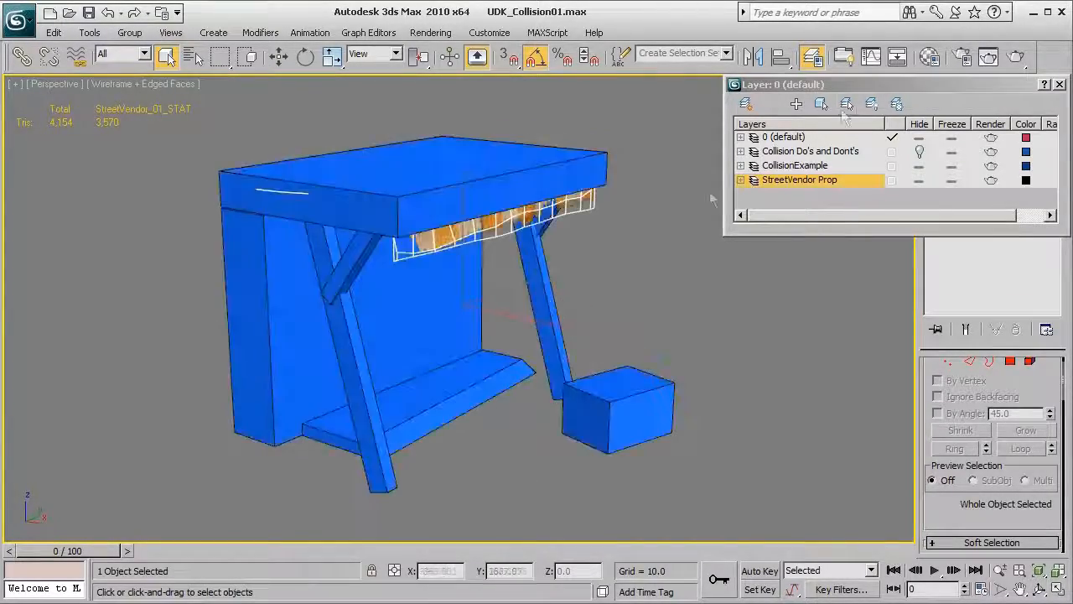
pyautogui.click(1060, 83)
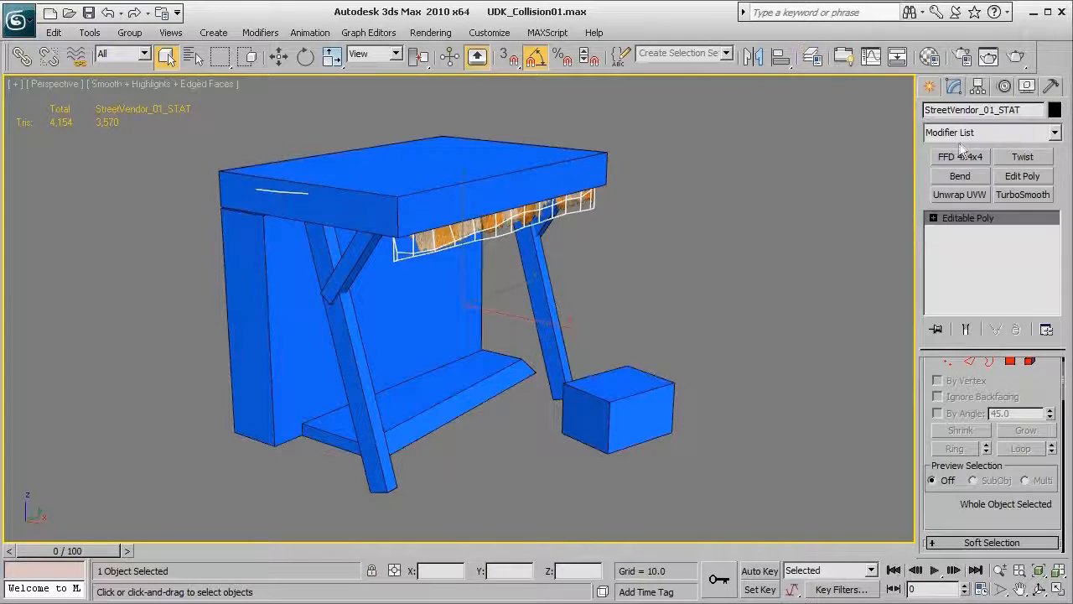
pyautogui.moveTo(1029, 110); pyautogui.dragTo(881, 148)
pyautogui.hotkey('ctrl', 'c')
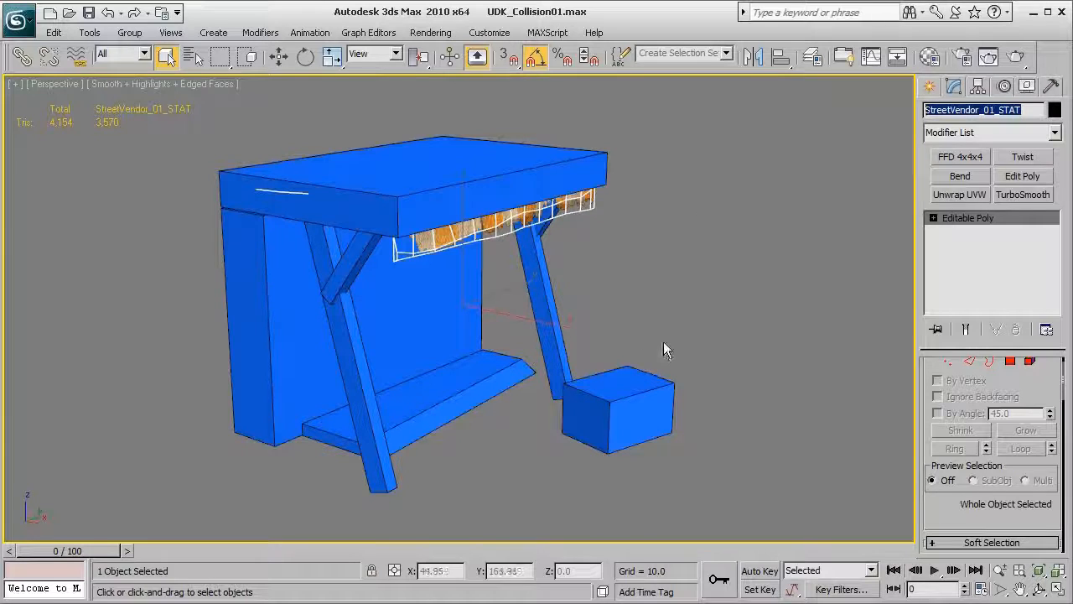
# Rename the combined collision mesh as UCX_StreetVendor_01_STAT, using the copied prop name, and deselect it.
pyautogui.click(671, 362)
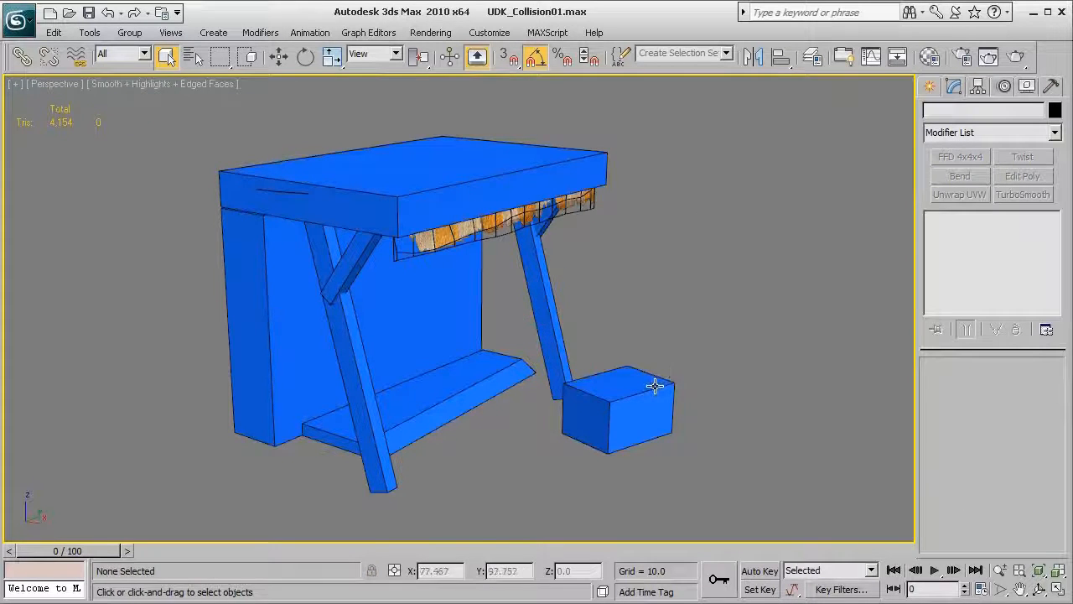
pyautogui.click(651, 383)
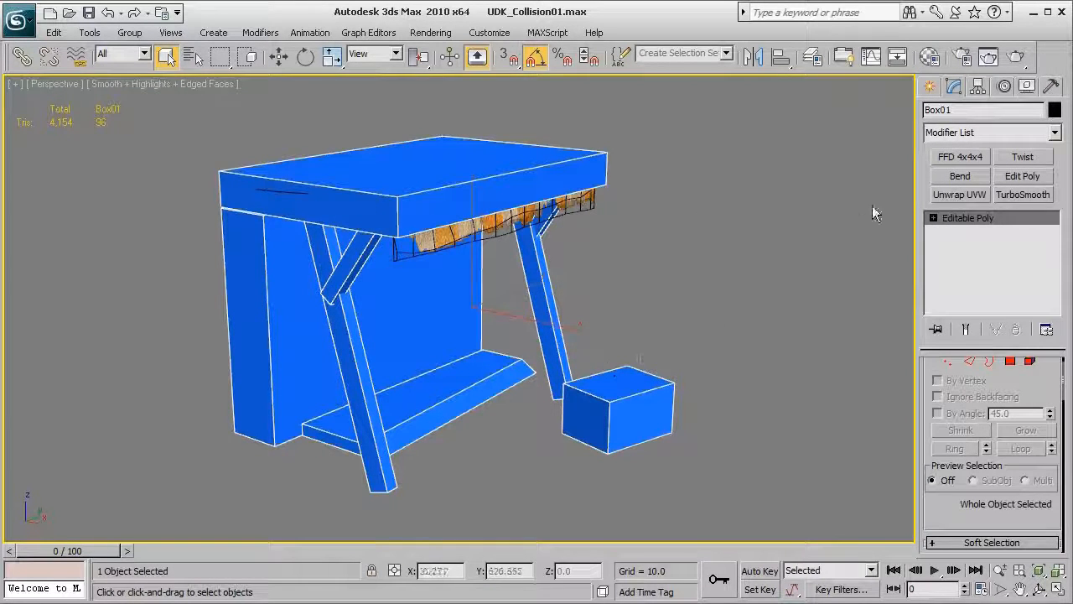
pyautogui.click(961, 113)
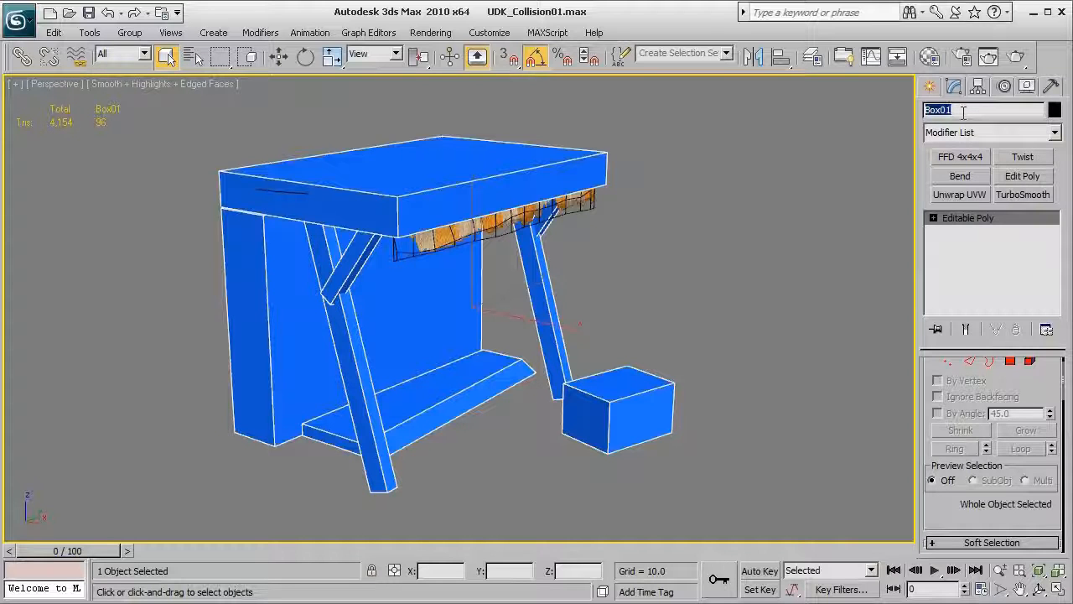
pyautogui.write('UCX_')
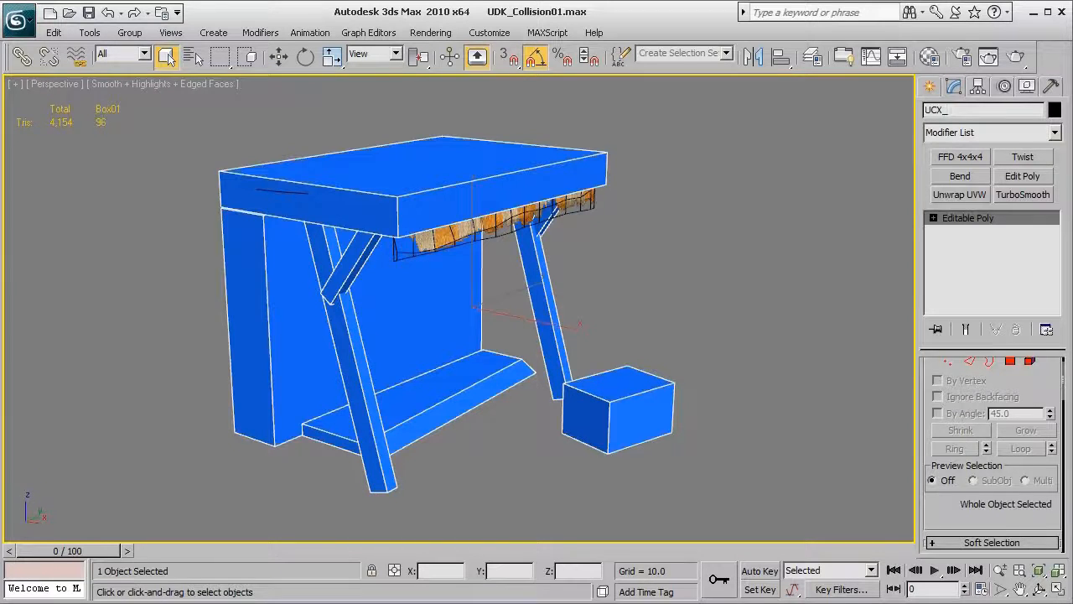
pyautogui.press('Return')
pyautogui.hotkey('ctrl', 'v')
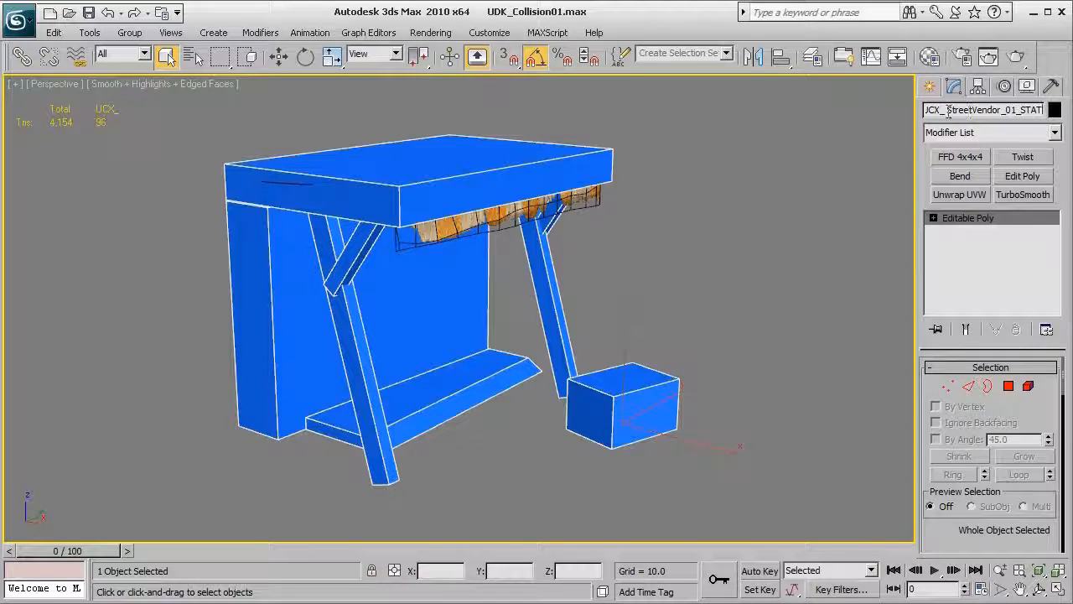
pyautogui.moveTo(946, 110); pyautogui.dragTo(925, 109)
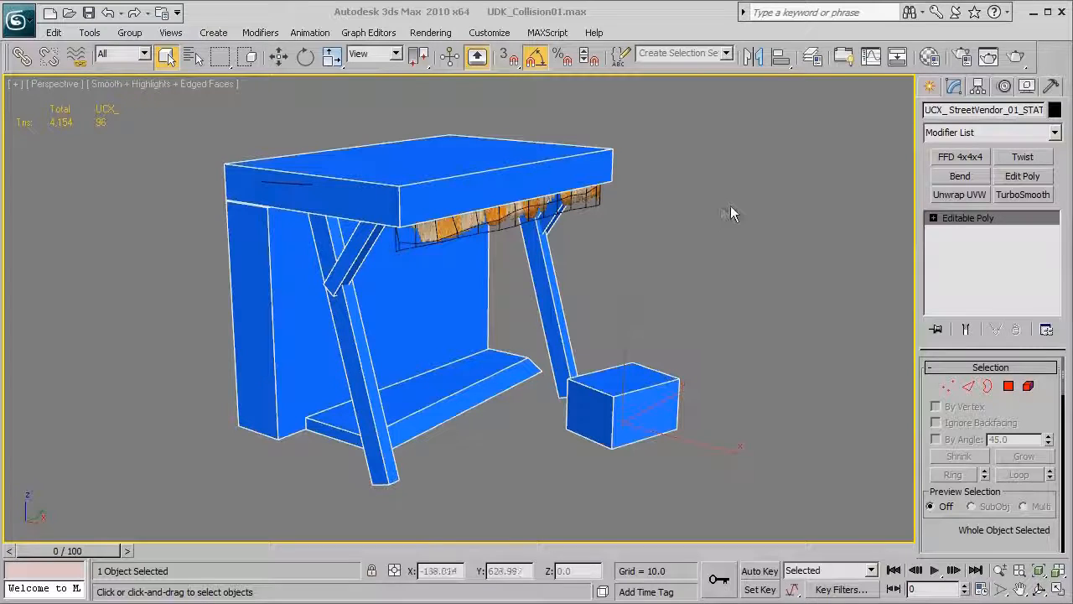
pyautogui.click(766, 330)
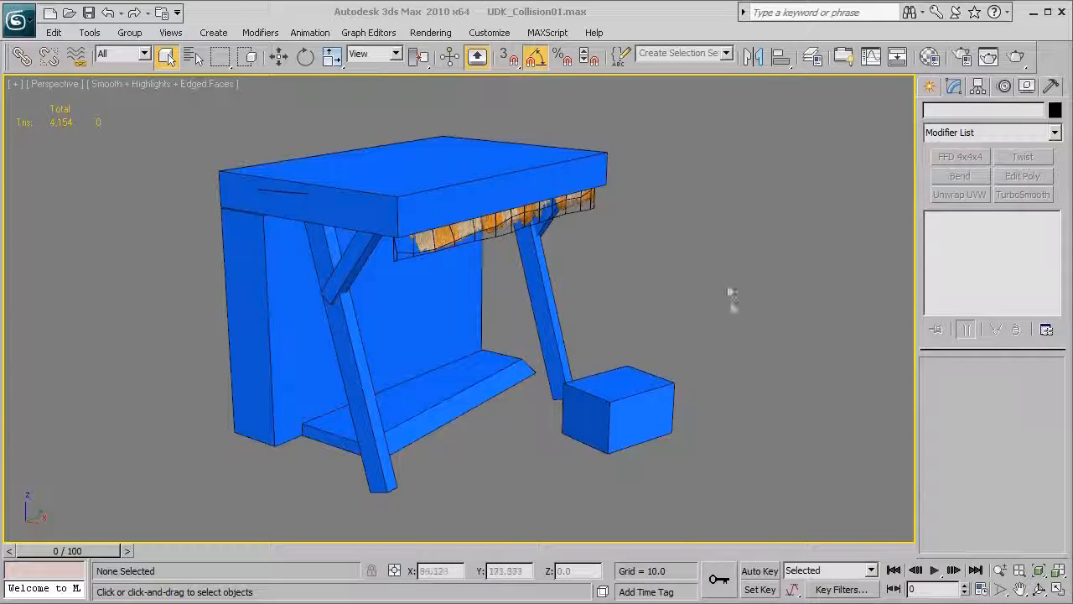
# Select the collision mesh and the street vendor prop in turn to compare their object names.
pyautogui.click(595, 171)
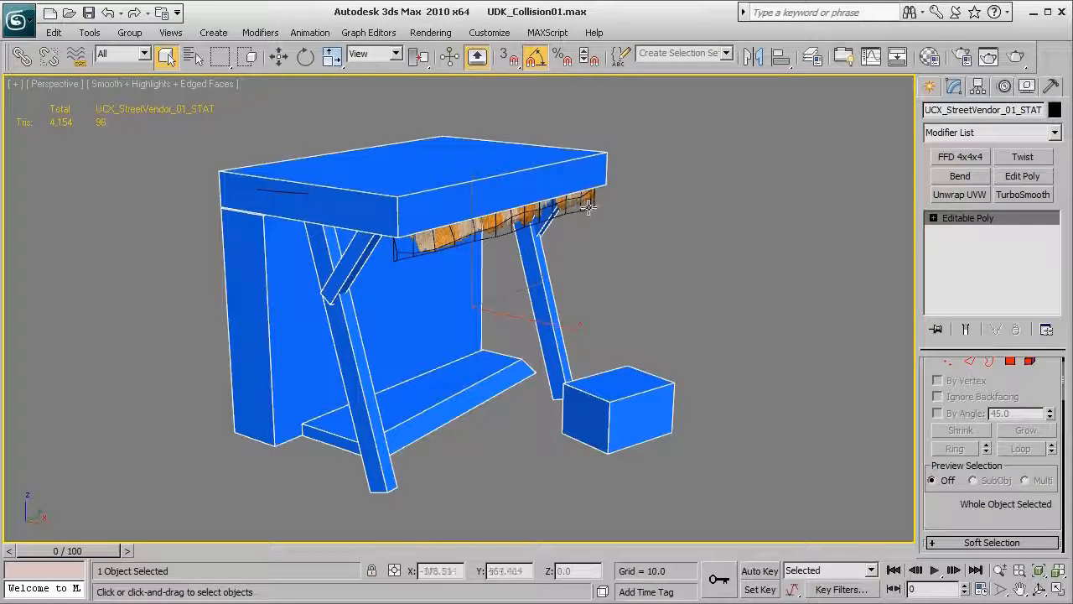
pyautogui.click(591, 205)
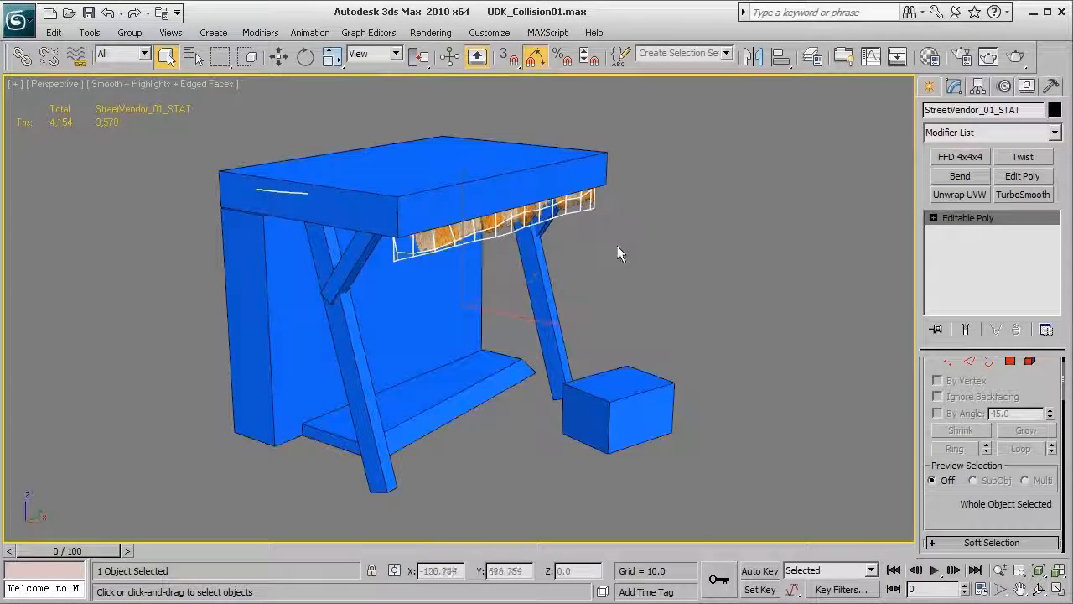
pyautogui.click(648, 248)
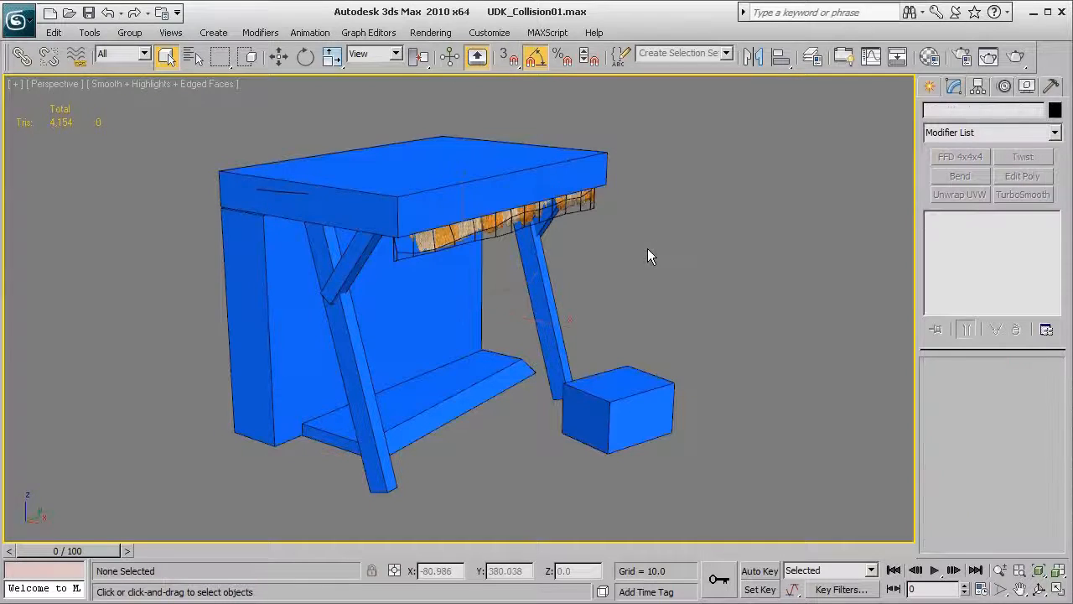
pyautogui.click(595, 228)
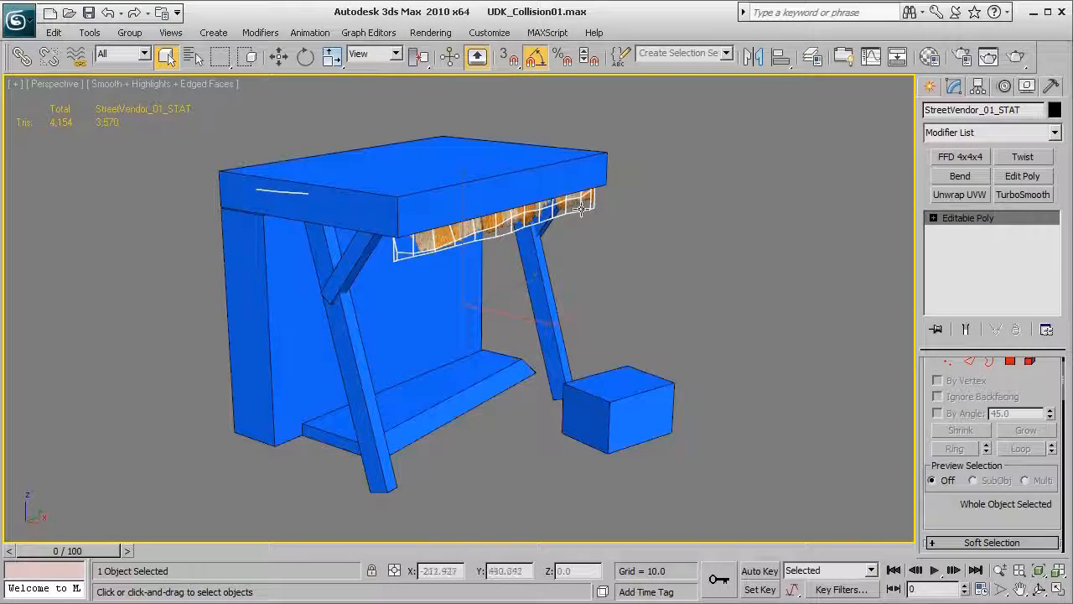
# Enable pivot-only editing, center the collision mesh's pivot to the object and reset its transform.
pyautogui.click(978, 86)
pyautogui.click(977, 193)
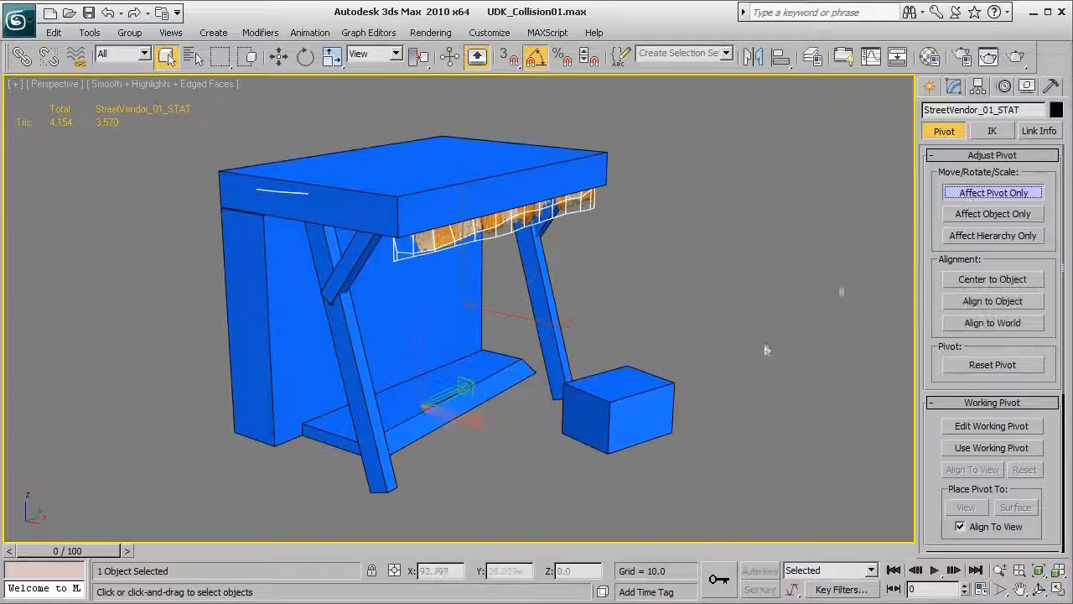
pyautogui.keyDown('alt'); pyautogui.moveTo(539, 483); pyautogui.dragTo(519, 460, button='middle'); pyautogui.keyUp('alt')
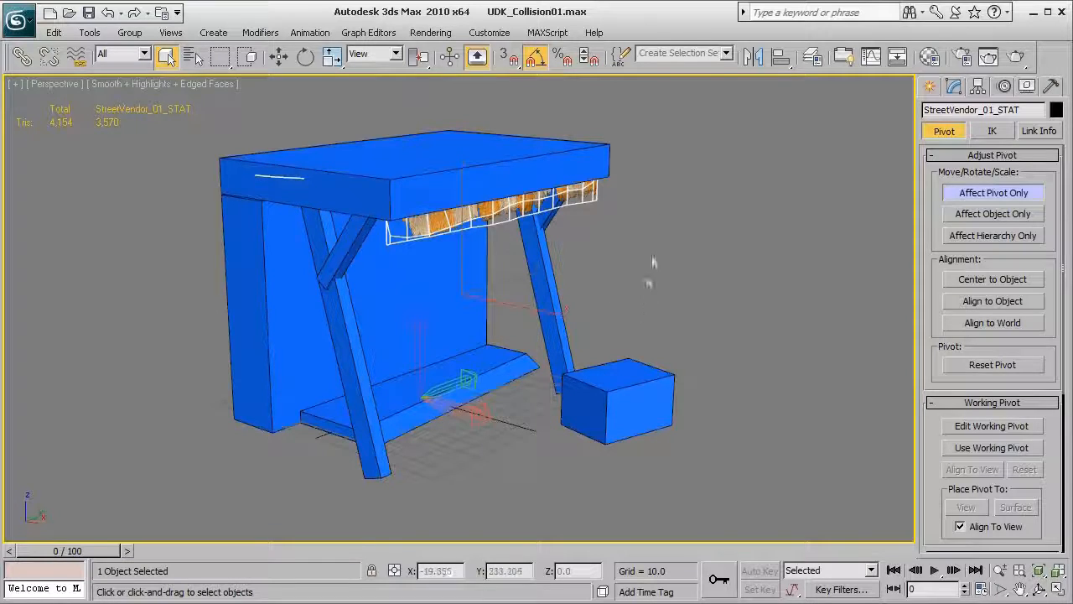
pyautogui.click(604, 149)
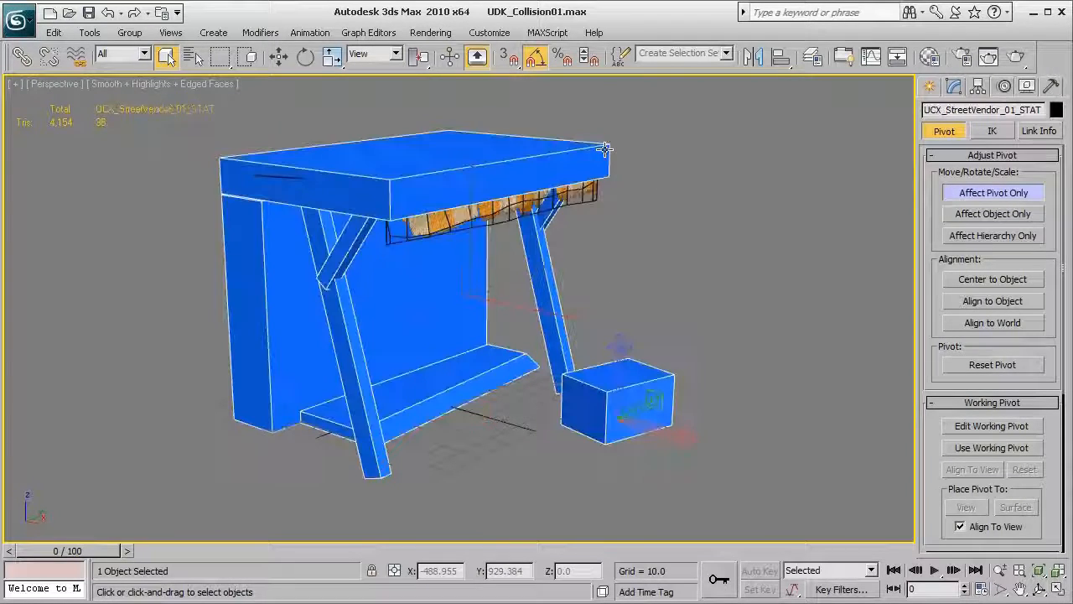
pyautogui.keyDown('alt'); pyautogui.moveTo(637, 267); pyautogui.dragTo(599, 377, button='middle'); pyautogui.keyUp('alt')
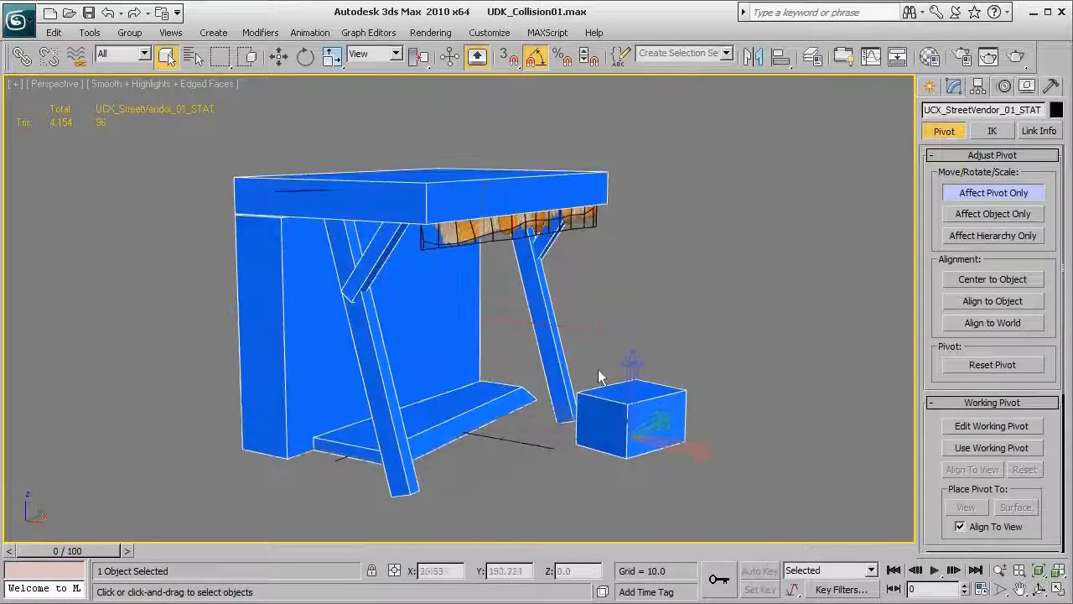
pyautogui.click(1010, 277)
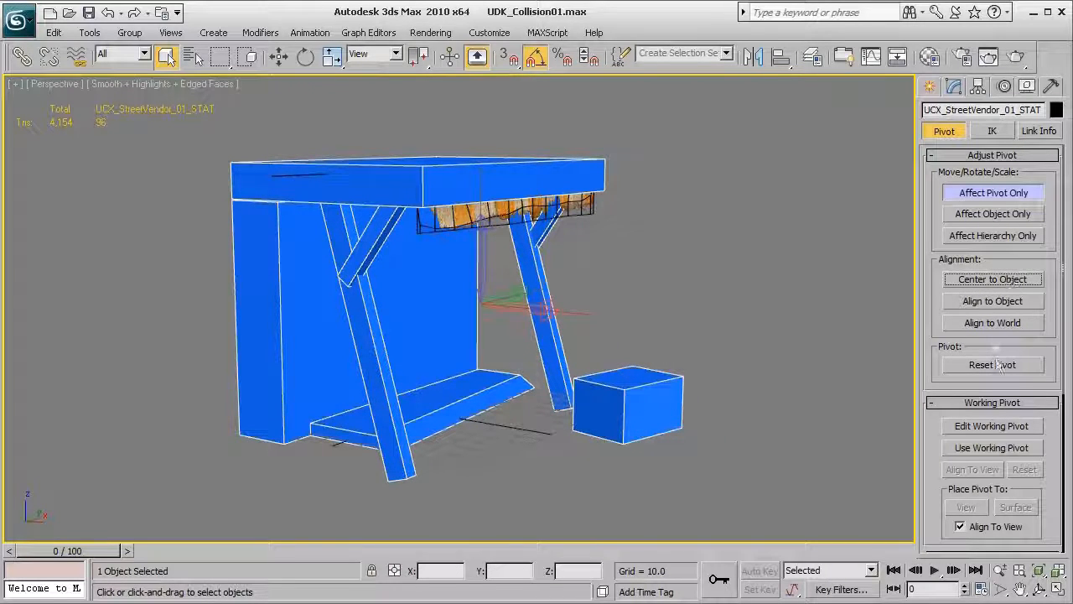
pyautogui.scroll(-5, 997, 364)
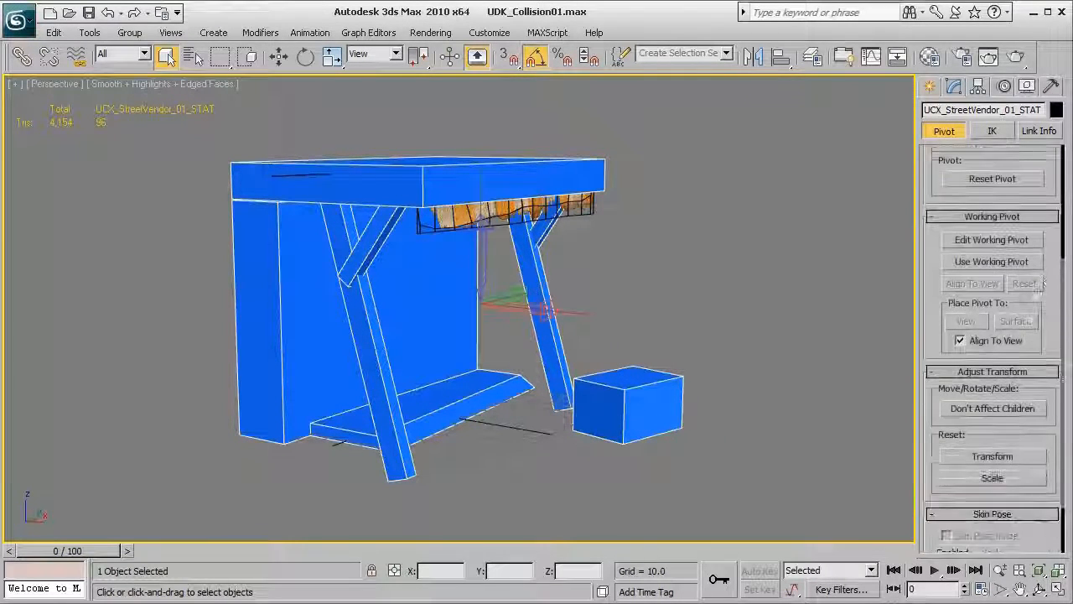
pyautogui.click(993, 455)
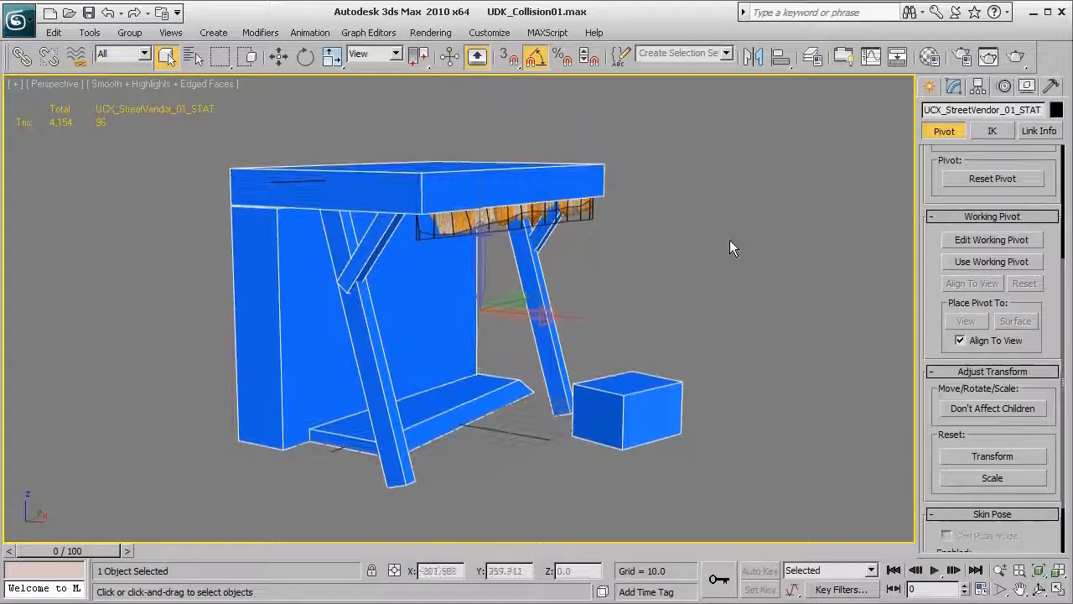
# Align the collision mesh's pivot to the street vendor prop's pivot point in X, Y and Z position.
pyautogui.click(781, 58)
pyautogui.scroll(2, 730, 157)
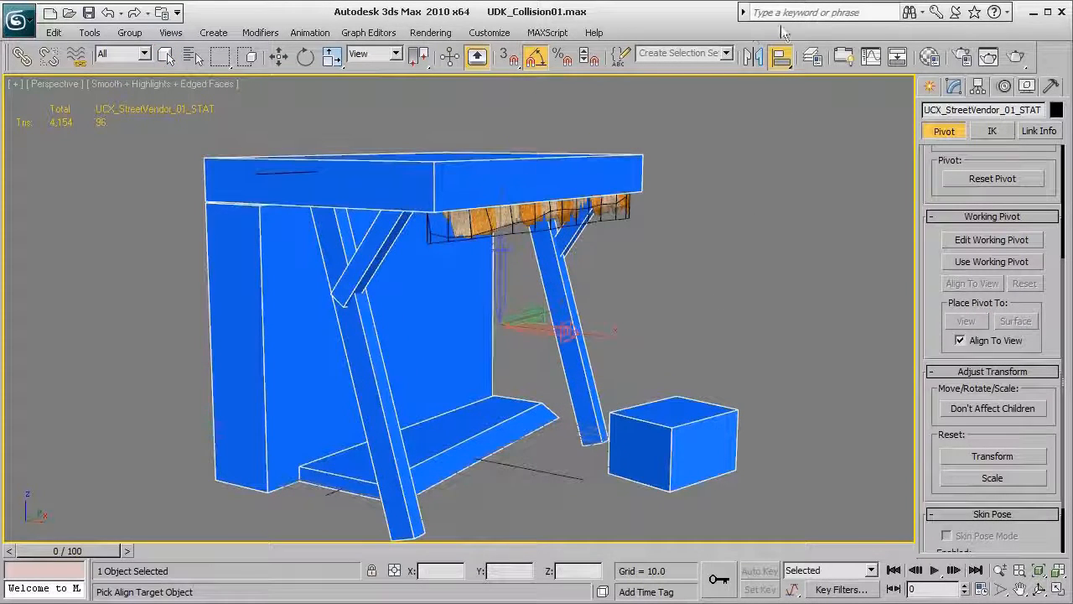
pyautogui.keyDown('alt'); pyautogui.moveTo(675, 235); pyautogui.dragTo(592, 233, button='middle'); pyautogui.keyUp('alt')
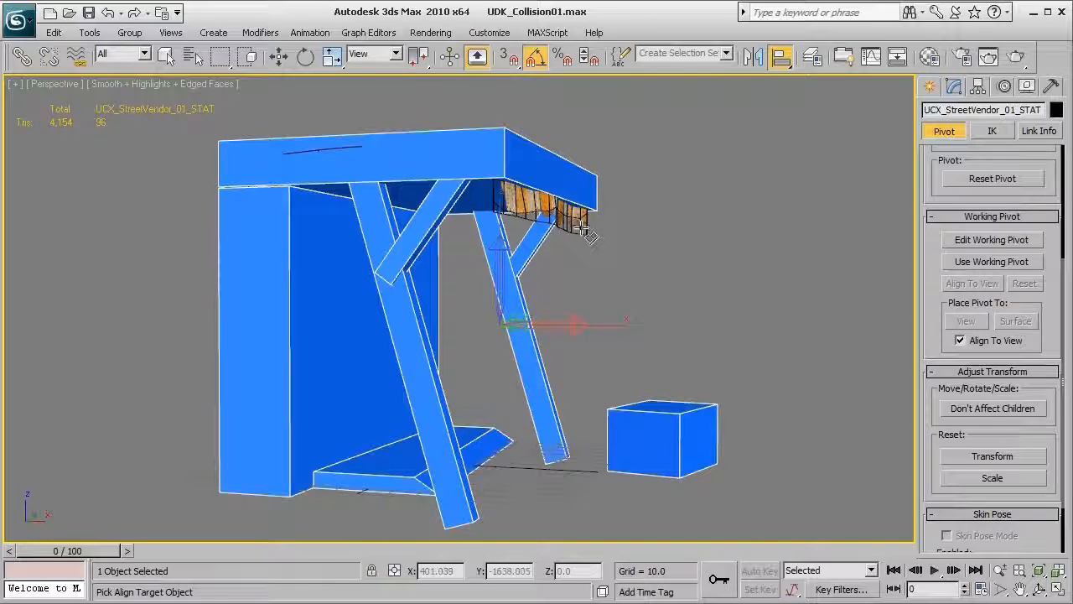
pyautogui.click(583, 229)
pyautogui.moveTo(566, 147); pyautogui.dragTo(832, 98)
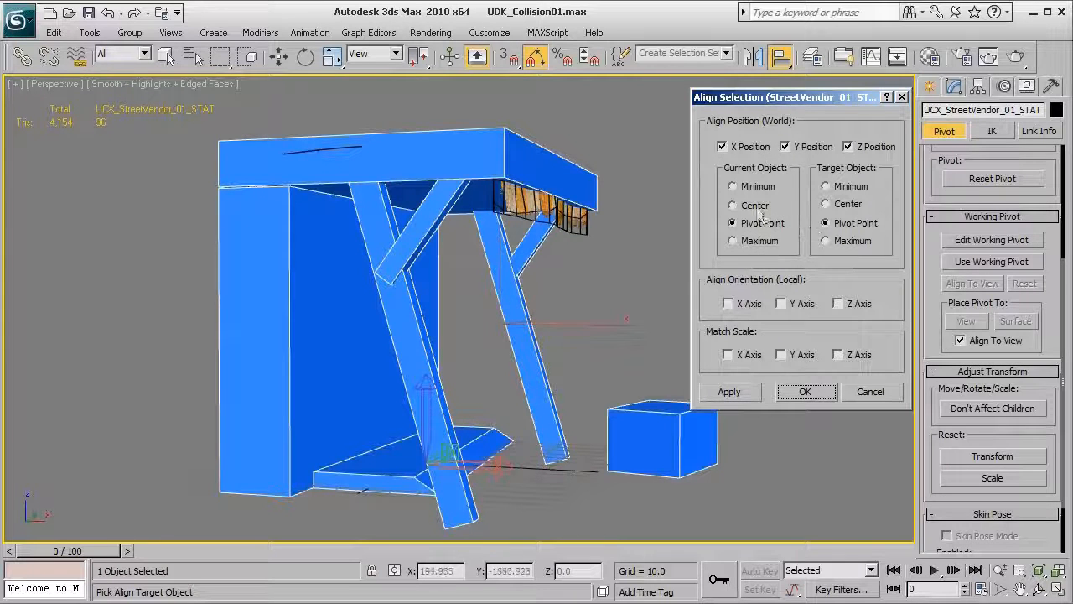
pyautogui.click(735, 205)
pyautogui.click(830, 204)
pyautogui.click(834, 187)
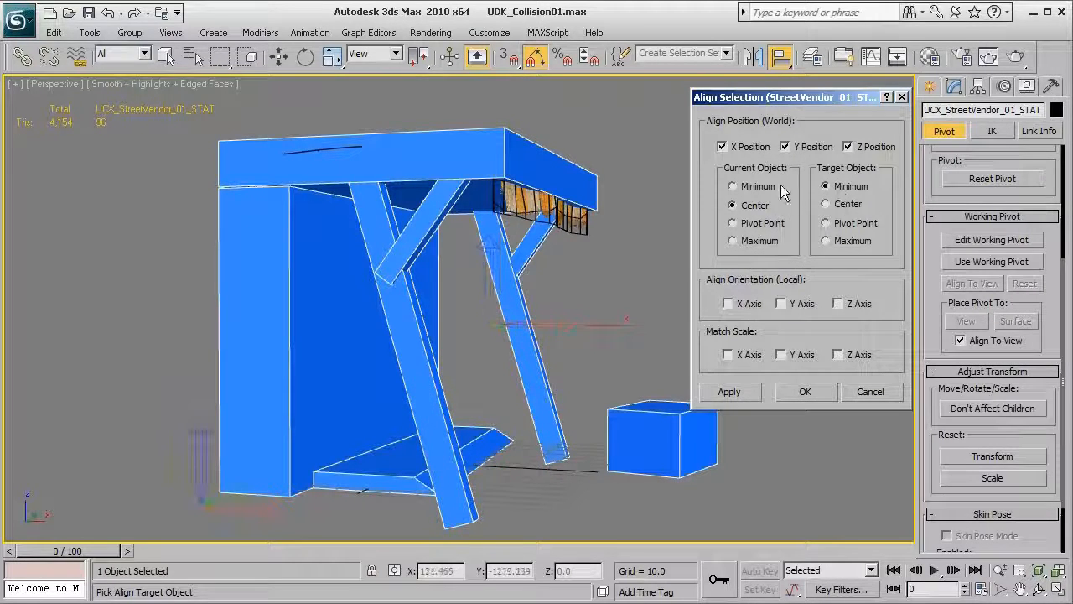
pyautogui.click(827, 223)
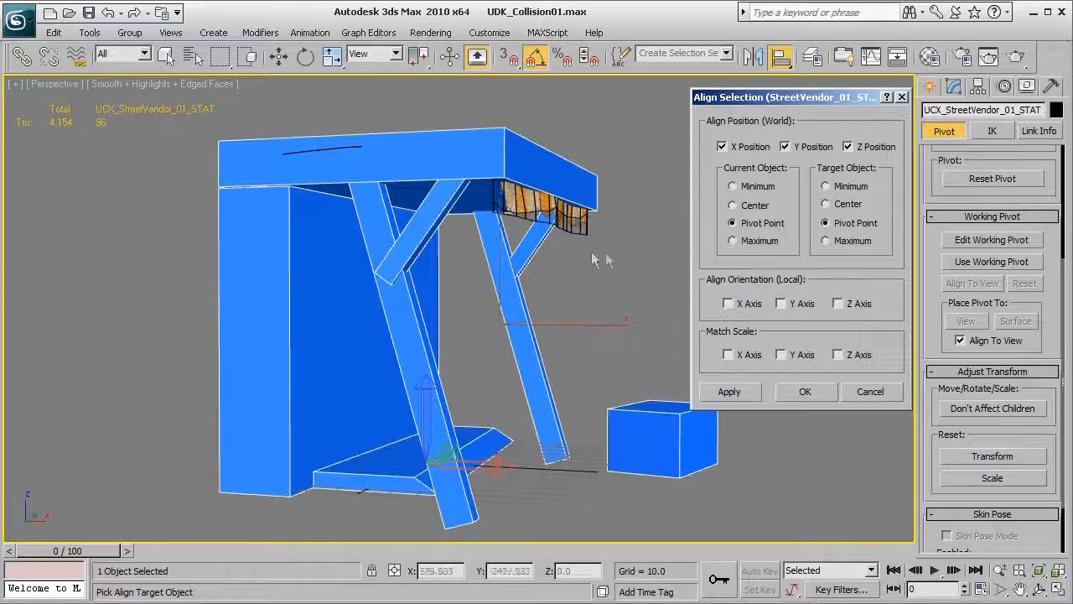
pyautogui.click(730, 392)
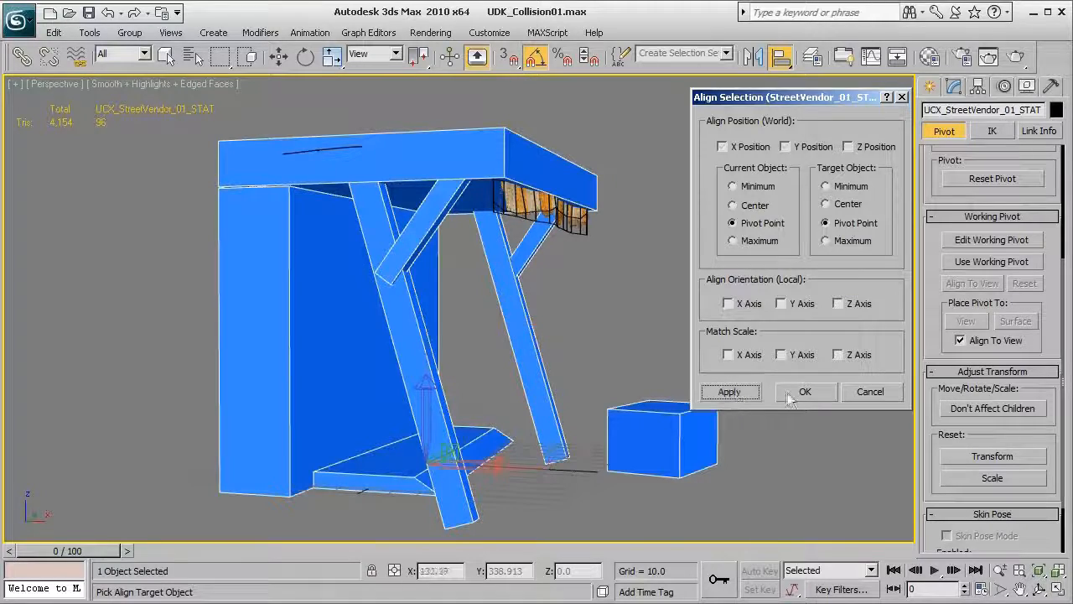
pyautogui.click(797, 393)
# Turn off pivot-only editing and deselect the collision mesh.
pyautogui.moveTo(1050, 159); pyautogui.dragTo(1048, 340)
pyautogui.click(991, 193)
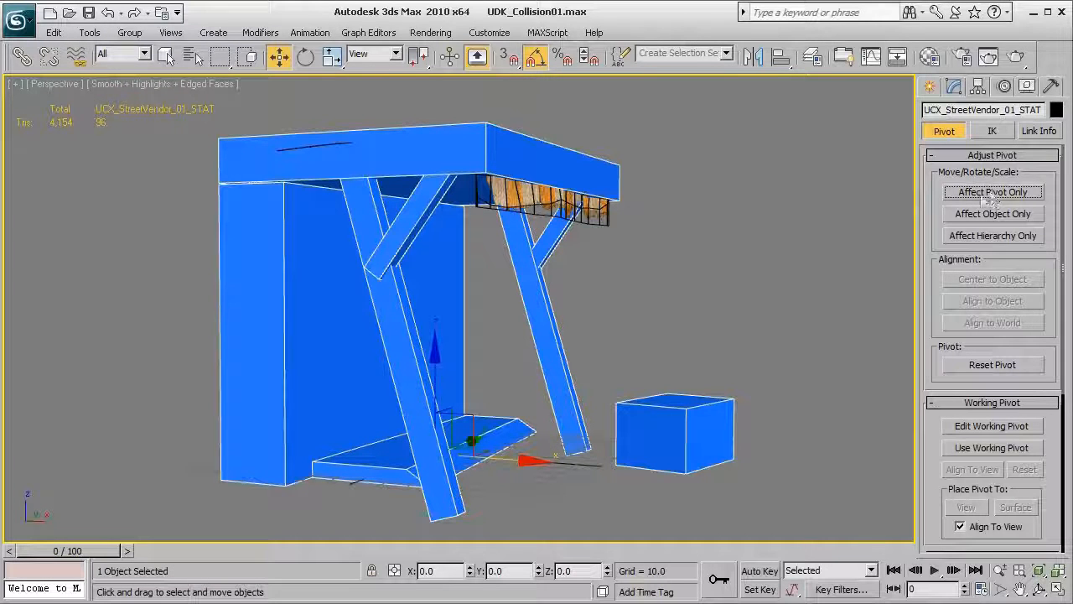
pyautogui.click(929, 86)
pyautogui.click(770, 203)
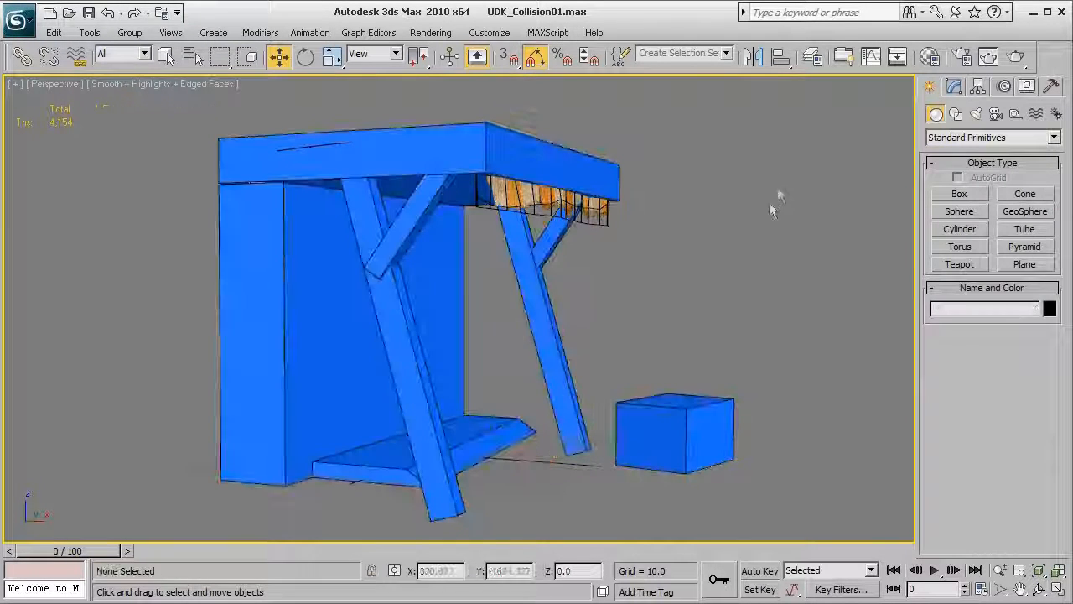
pyautogui.scroll(2, 692, 383)
pyautogui.keyDown('alt'); pyautogui.moveTo(693, 383); pyautogui.dragTo(632, 371, button='middle'); pyautogui.keyUp('alt')
pyautogui.scroll(-5, 673, 411)
pyautogui.scroll(3, 615, 405)
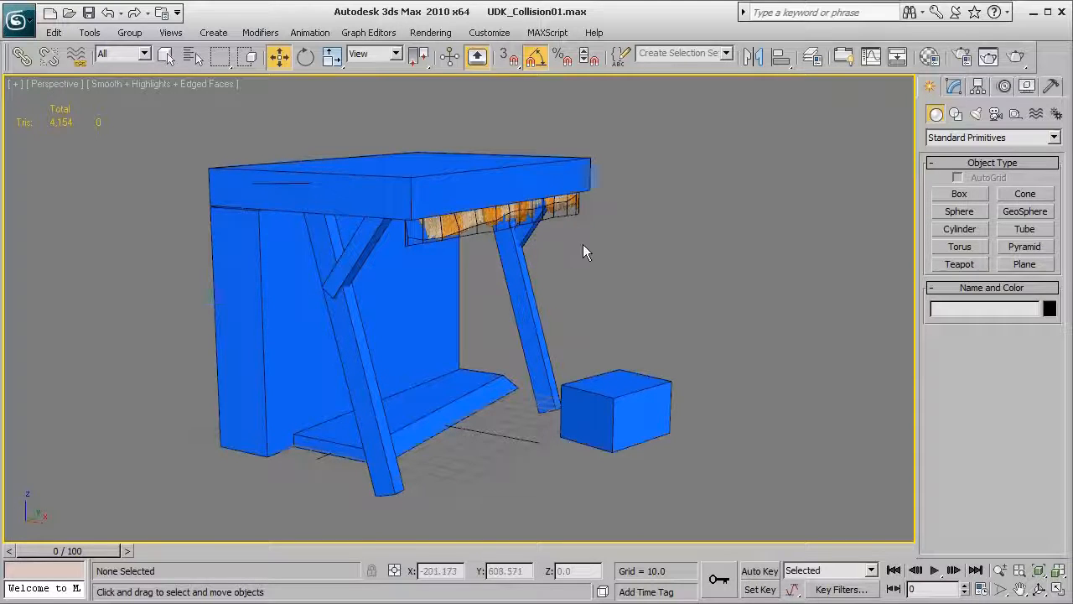
pyautogui.keyDown('alt'); pyautogui.moveTo(642, 293); pyautogui.dragTo(696, 352, button='middle'); pyautogui.keyUp('alt')
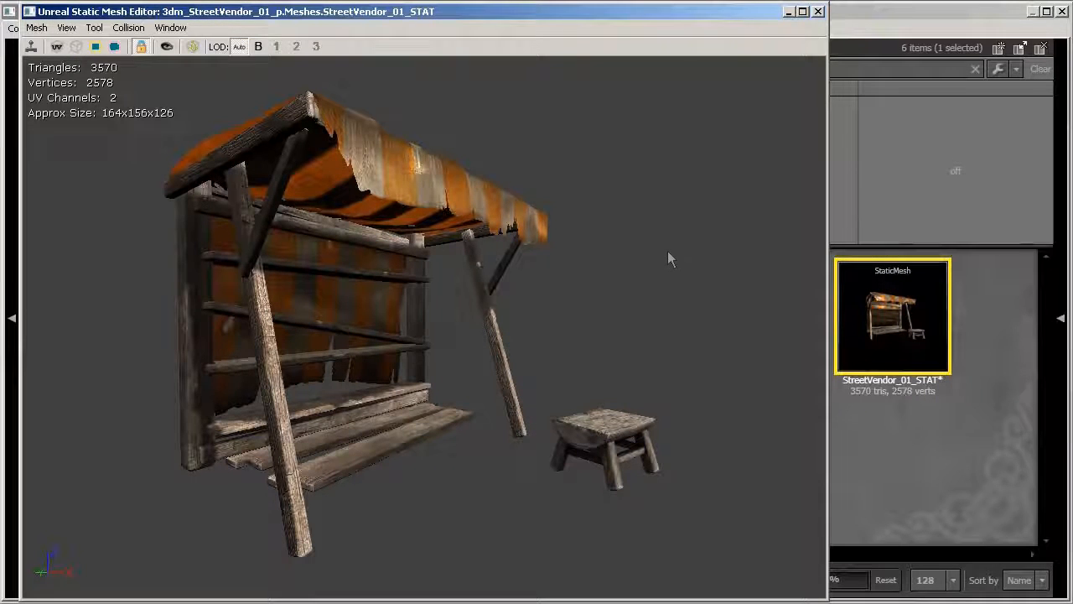
# In the Unreal Static Mesh Editor, display the street vendor mesh's collision and examine the pieces around the model.
pyautogui.moveTo(668, 251); pyautogui.dragTo(668, 261, button='right')
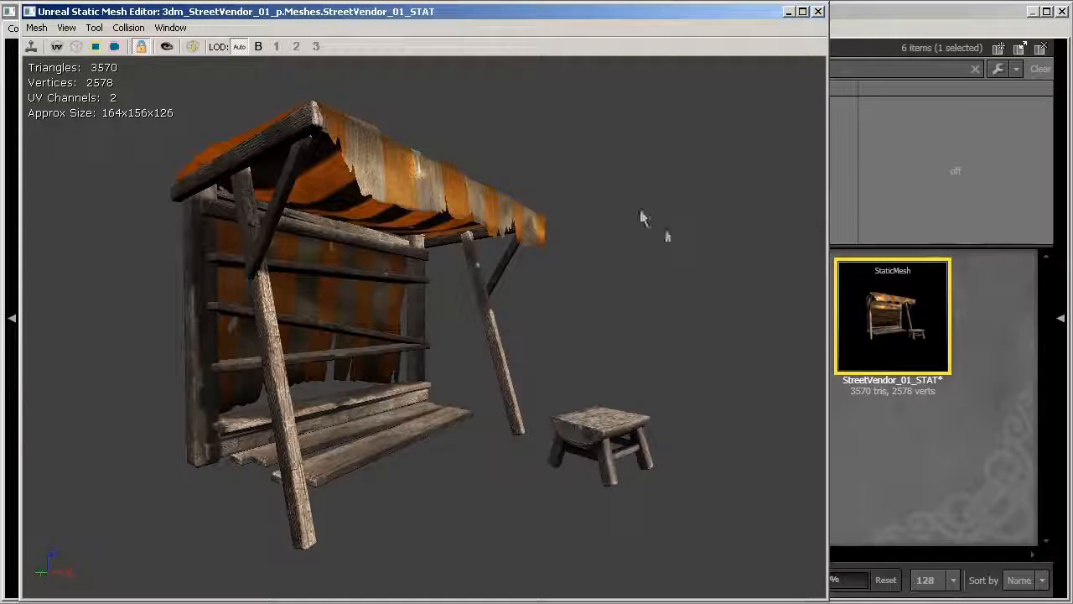
pyautogui.click(114, 46)
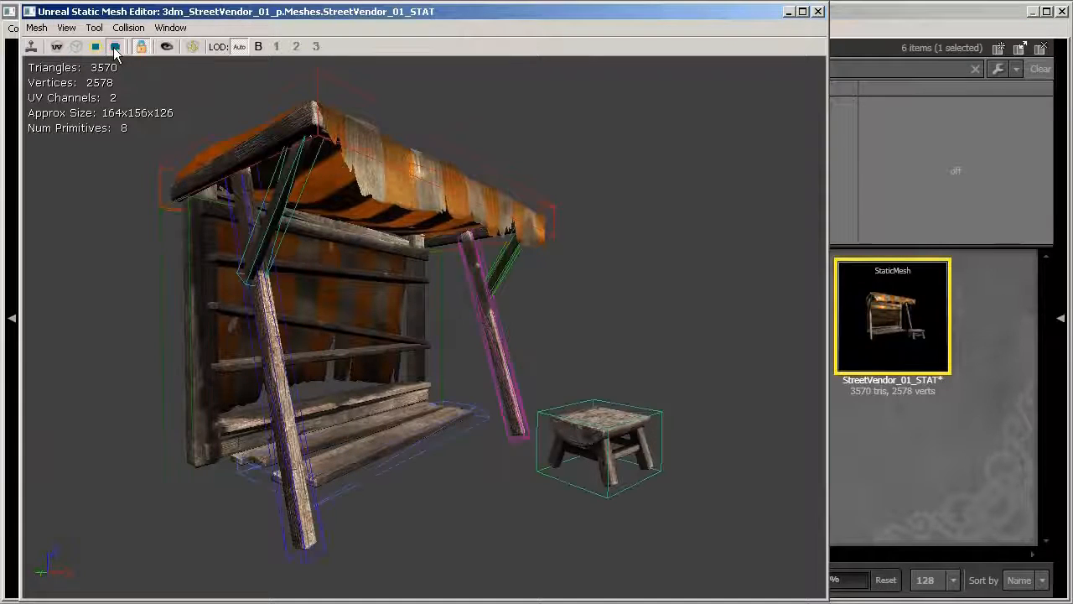
pyautogui.moveTo(122, 243); pyautogui.dragTo(130, 265)
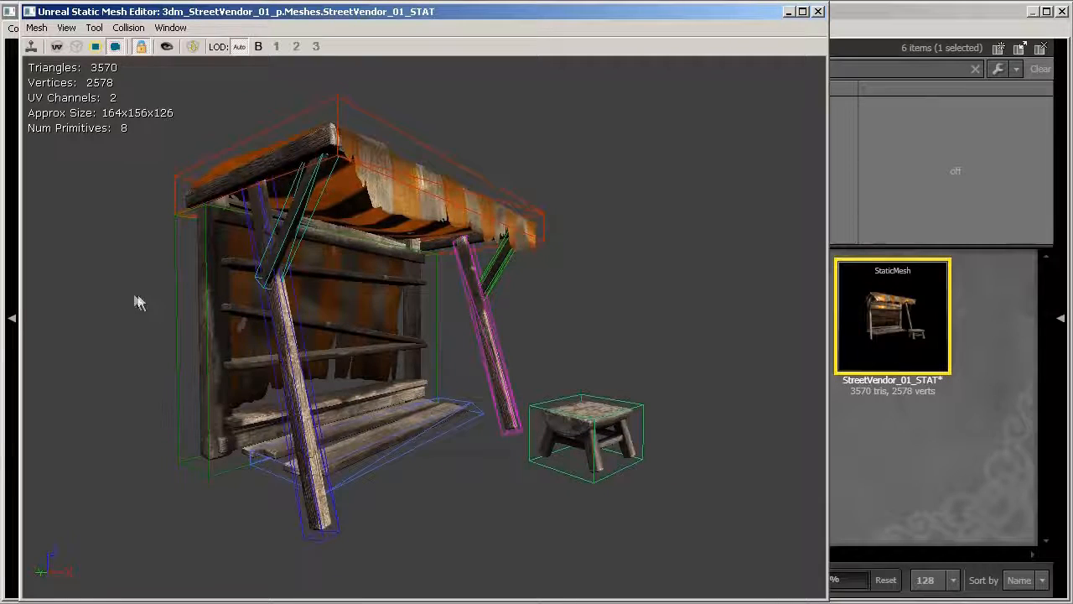
pyautogui.moveTo(109, 169)
pyautogui.mouseDown()
pyautogui.moveTo(142, 170)
pyautogui.moveTo(109, 169)
pyautogui.mouseUp()
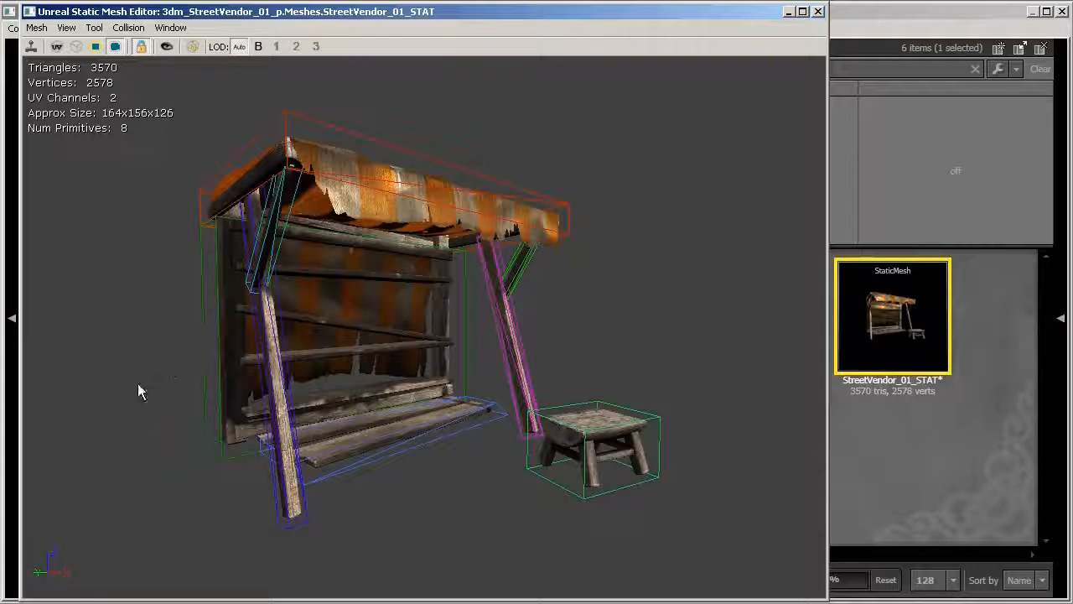
pyautogui.moveTo(140, 384); pyautogui.dragTo(140, 383)
# Replace the street vendor mesh's collision with a 6DOP simplified collision and view it around the whole model.
pyautogui.click(130, 29)
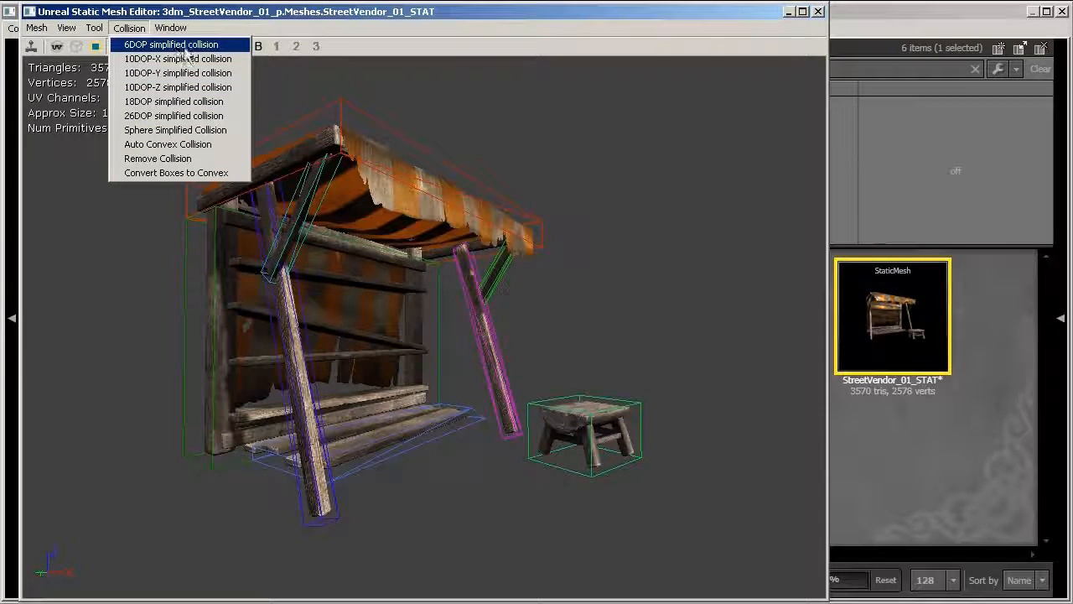
pyautogui.click(174, 50)
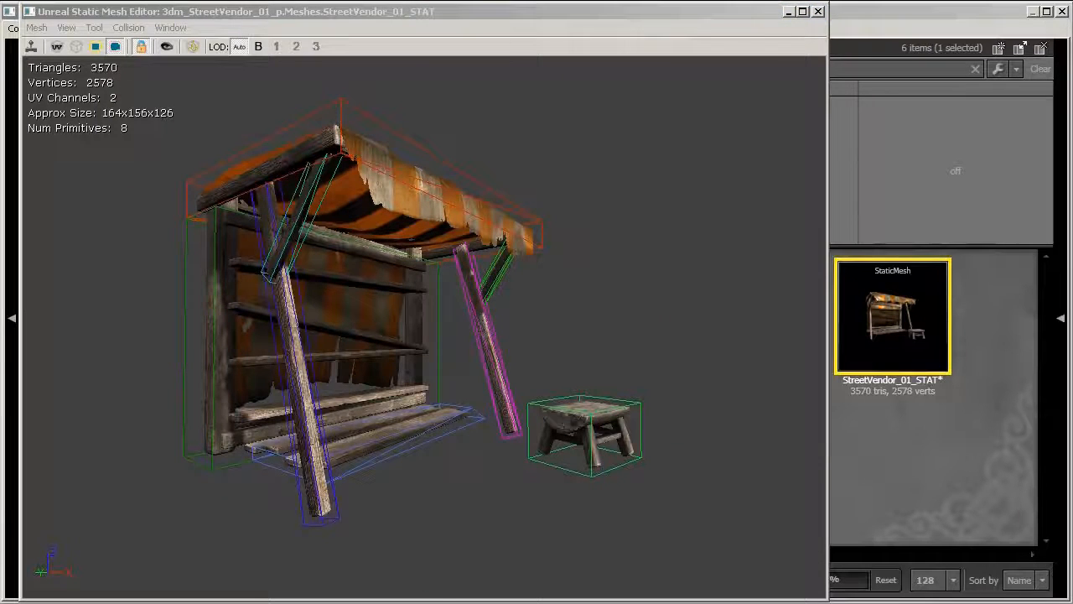
pyautogui.moveTo(285, 396); pyautogui.dragTo(369, 400, button='right')
pyautogui.moveTo(369, 399); pyautogui.dragTo(511, 352)
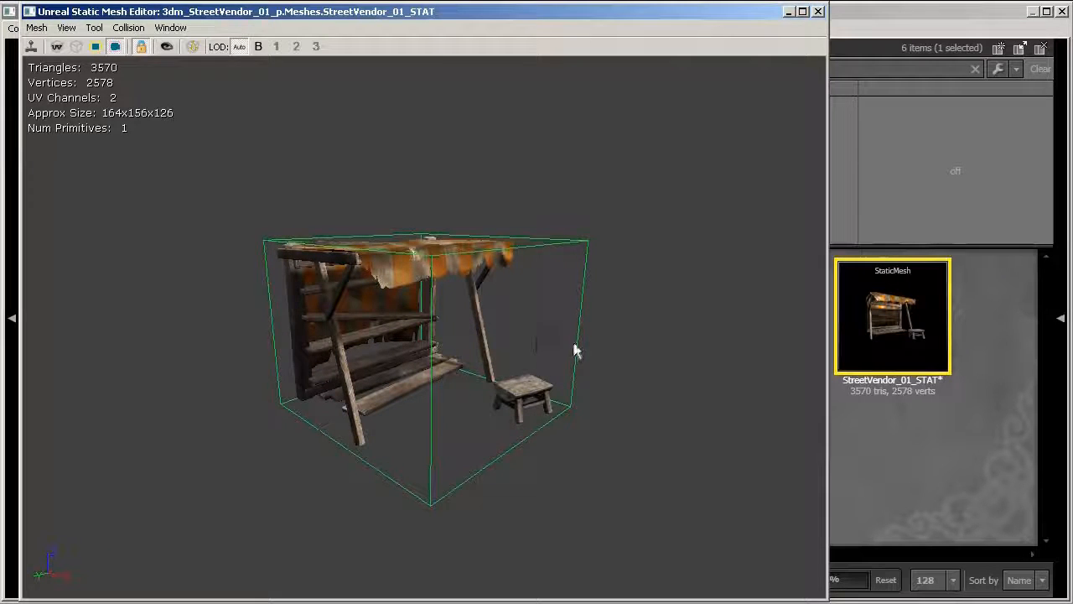
# Replace the street vendor mesh's collision with a 26DOP simplified collision and view the hull from around the model.
pyautogui.moveTo(576, 350); pyautogui.dragTo(587, 350)
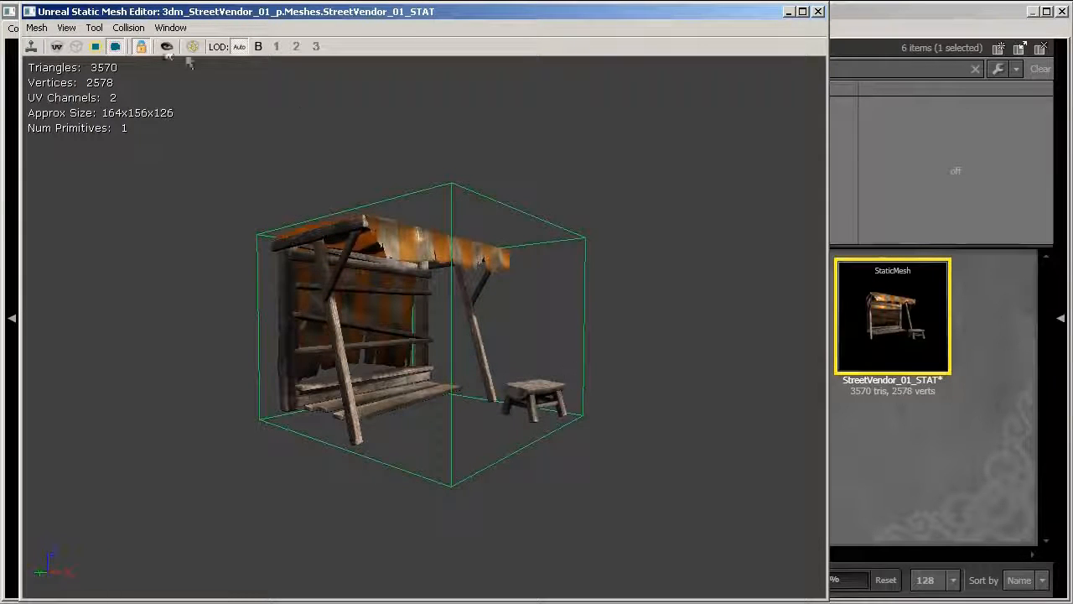
pyautogui.click(128, 28)
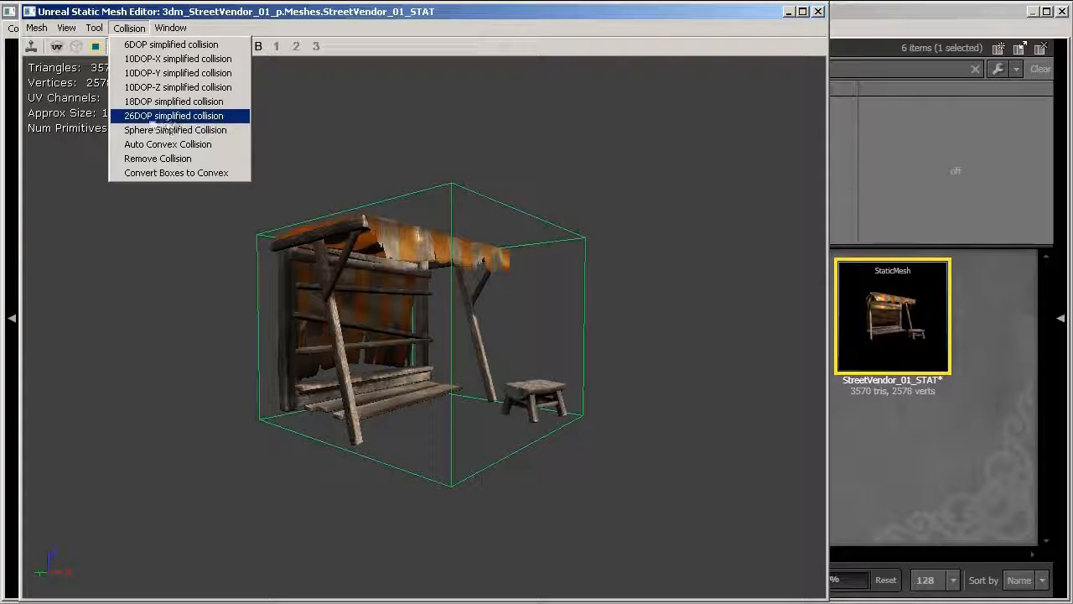
pyautogui.click(173, 119)
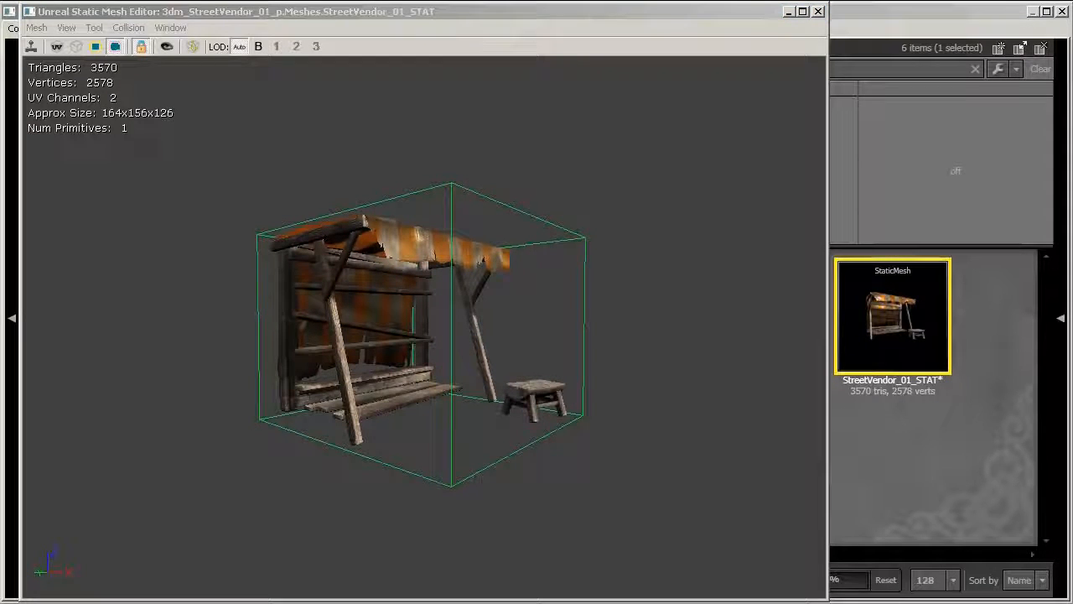
pyautogui.moveTo(472, 392); pyautogui.dragTo(373, 170)
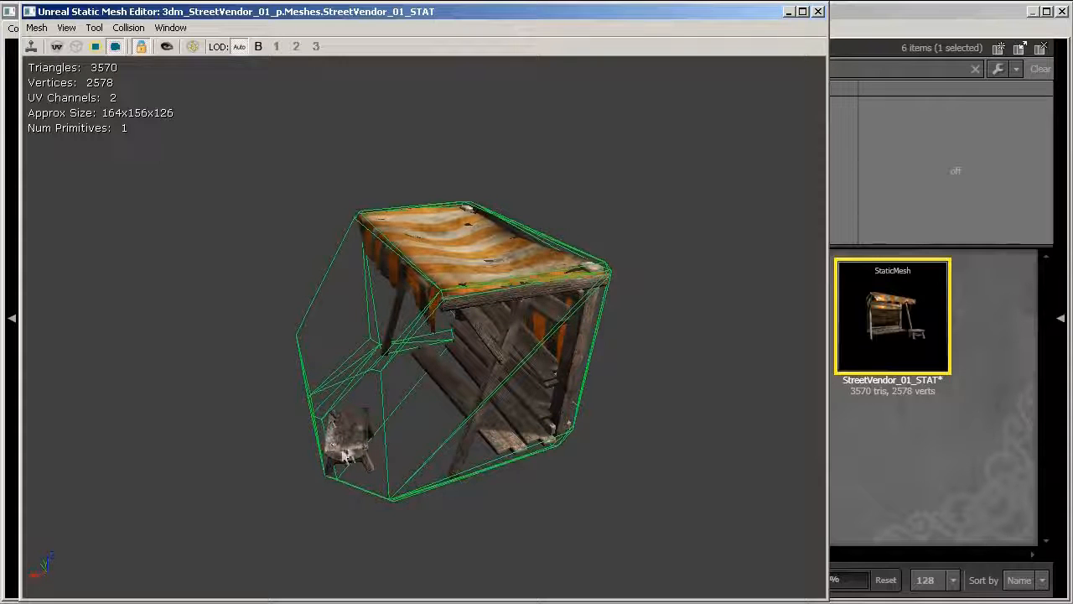
pyautogui.moveTo(396, 471); pyautogui.dragTo(382, 472)
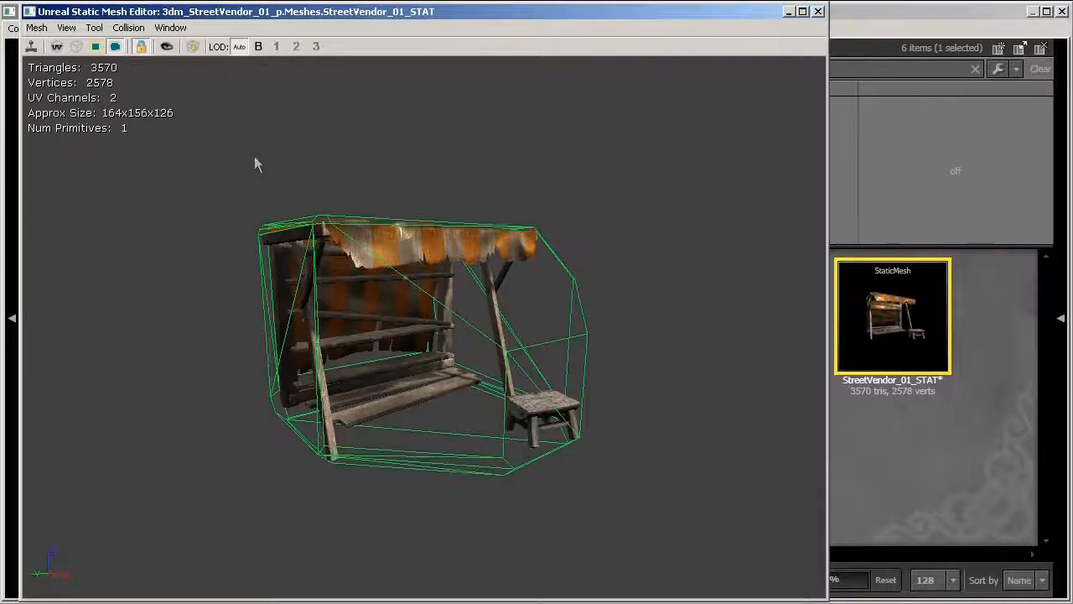
pyautogui.moveTo(257, 166); pyautogui.dragTo(266, 156)
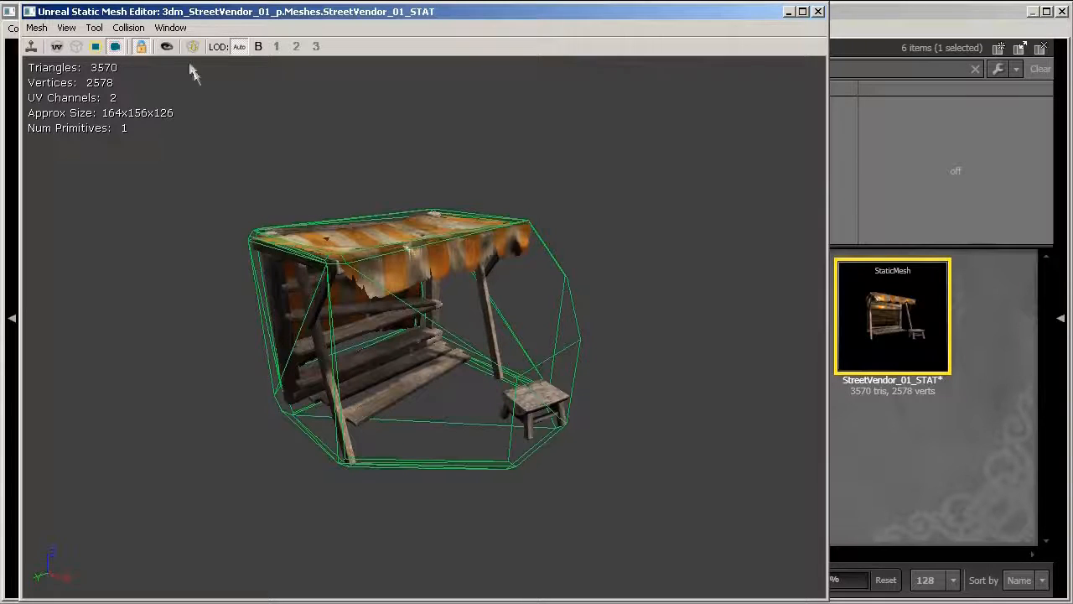
# Generate an auto convex collision for the street vendor with Depth 5 and Max Hull Verts 17, and examine it around the stall and stool.
pyautogui.click(133, 30)
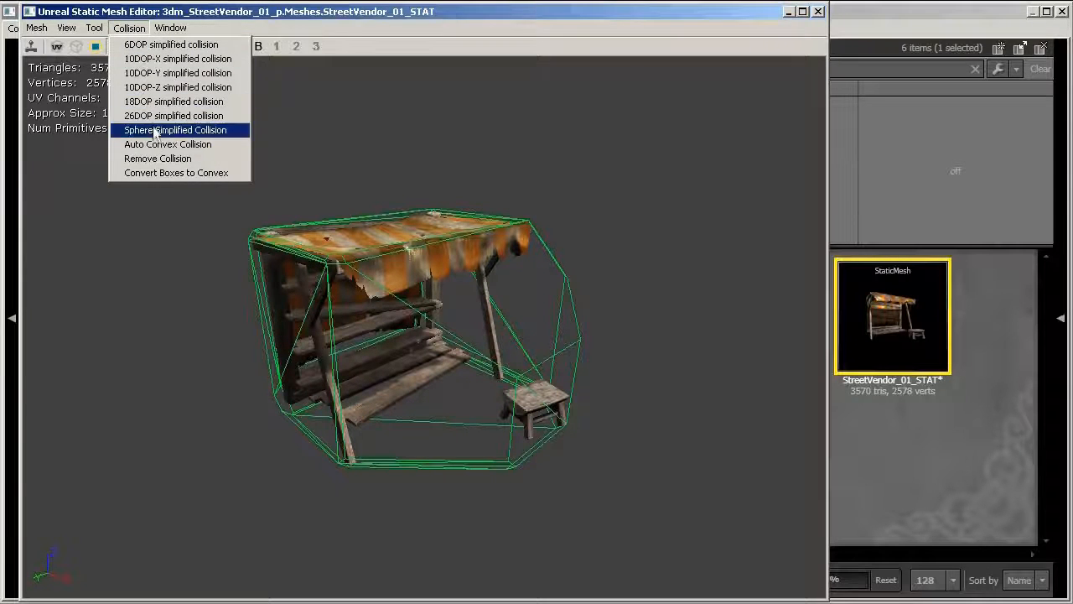
pyautogui.click(175, 145)
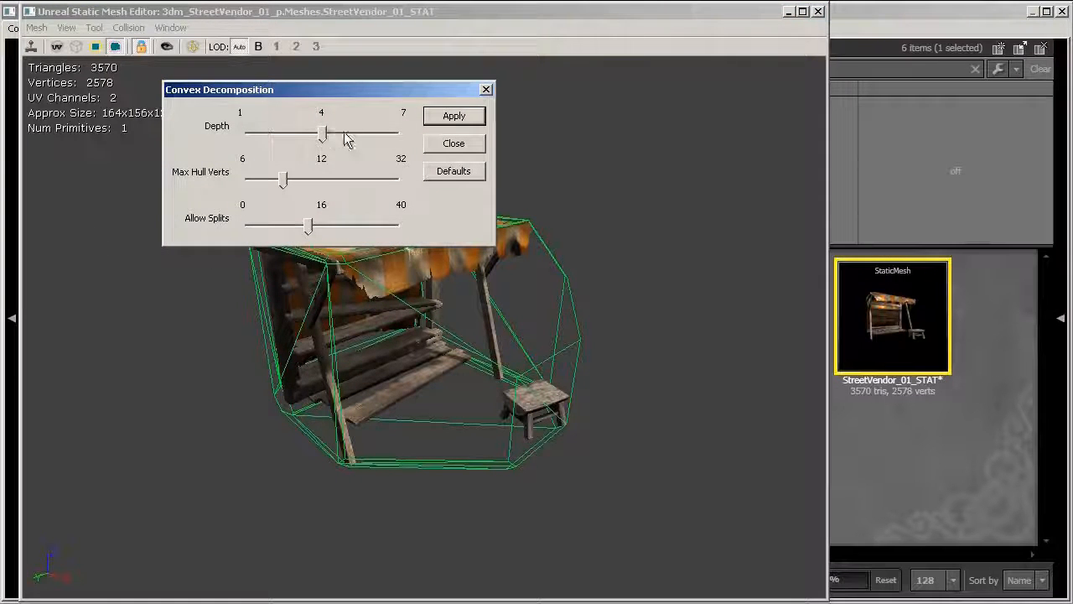
pyautogui.moveTo(283, 178); pyautogui.dragTo(315, 183)
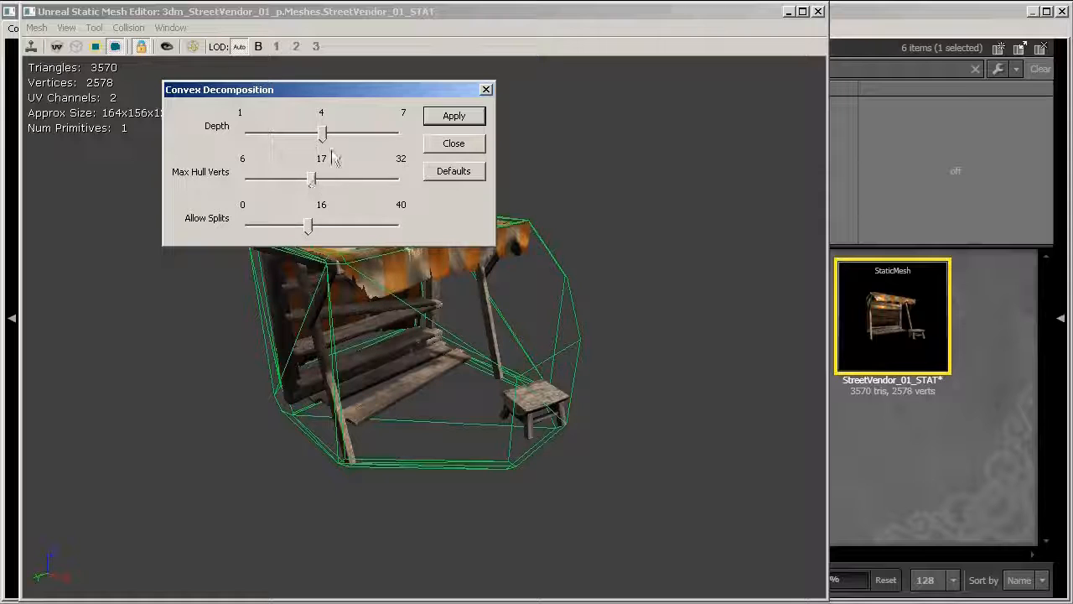
pyautogui.moveTo(324, 135); pyautogui.dragTo(347, 134)
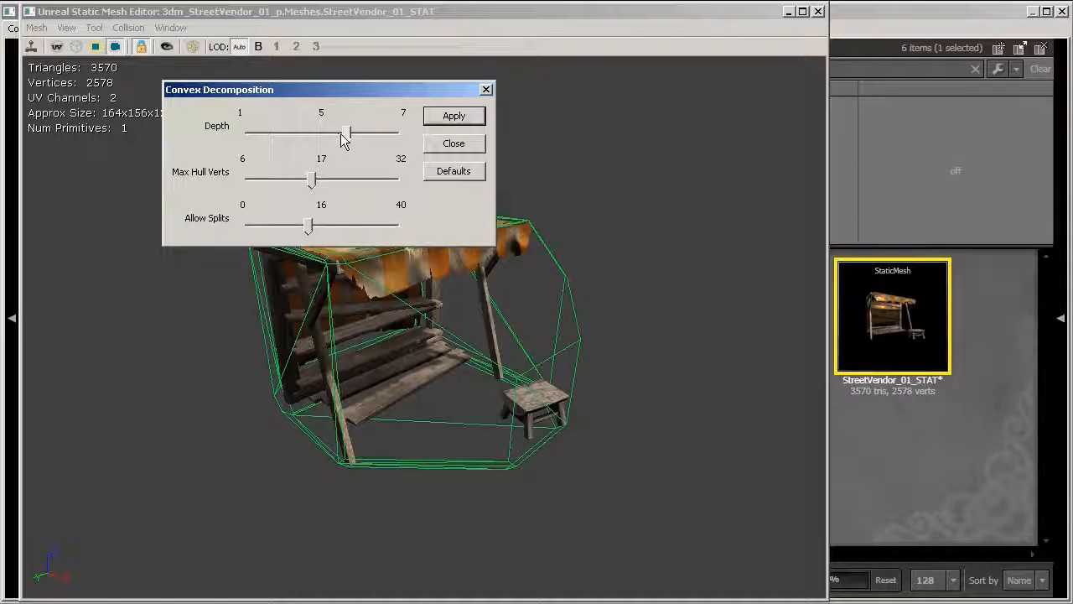
pyautogui.click(448, 115)
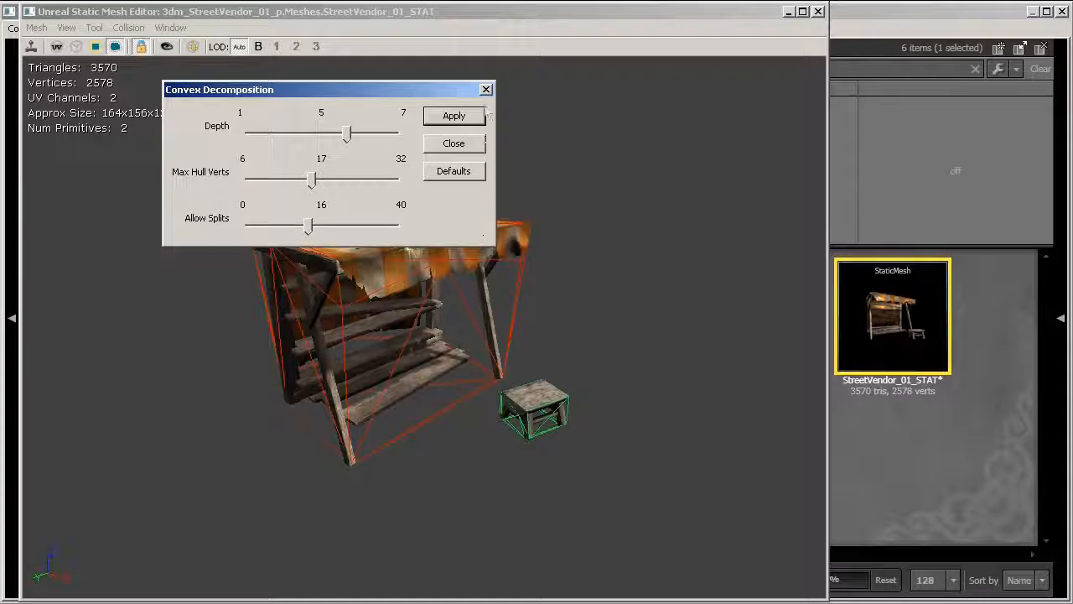
pyautogui.click(487, 90)
pyautogui.moveTo(492, 243); pyautogui.dragTo(487, 214)
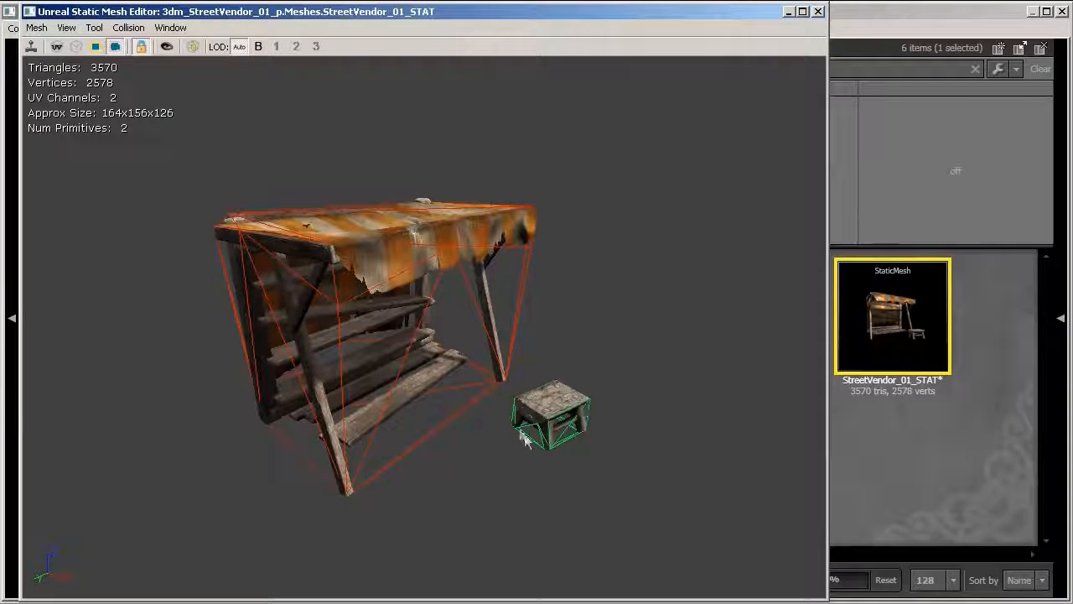
pyautogui.moveTo(525, 442); pyautogui.dragTo(554, 436)
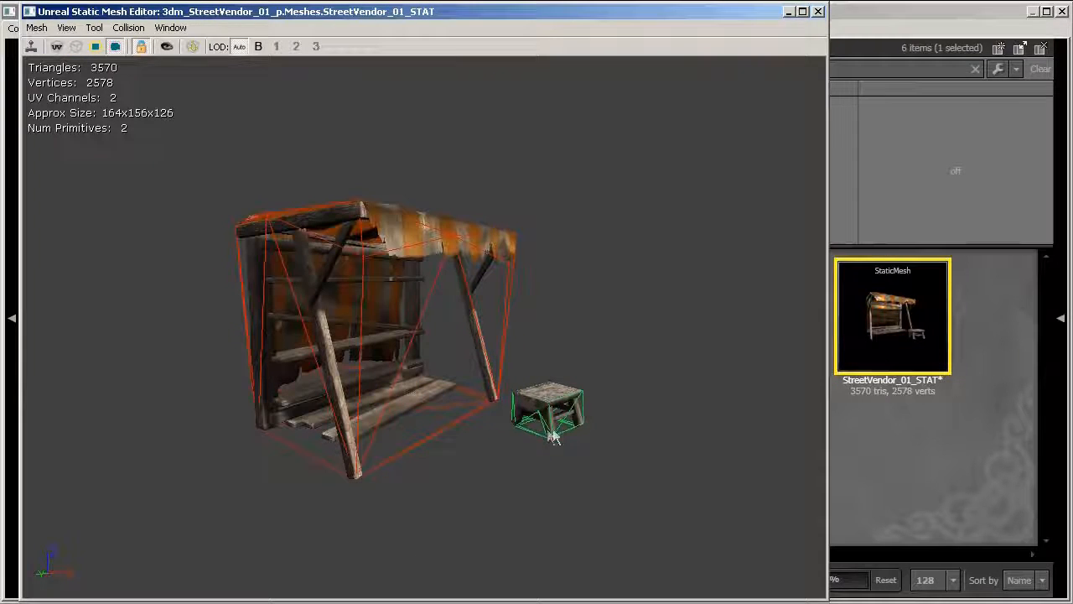
pyautogui.scroll(2, 499, 429)
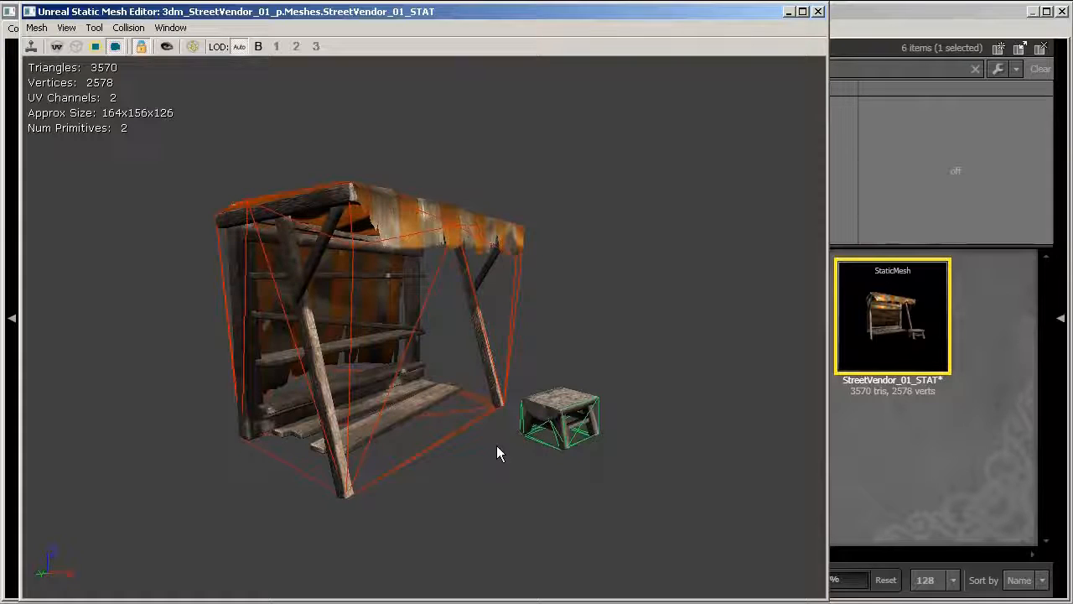
pyautogui.moveTo(510, 455); pyautogui.dragTo(423, 319)
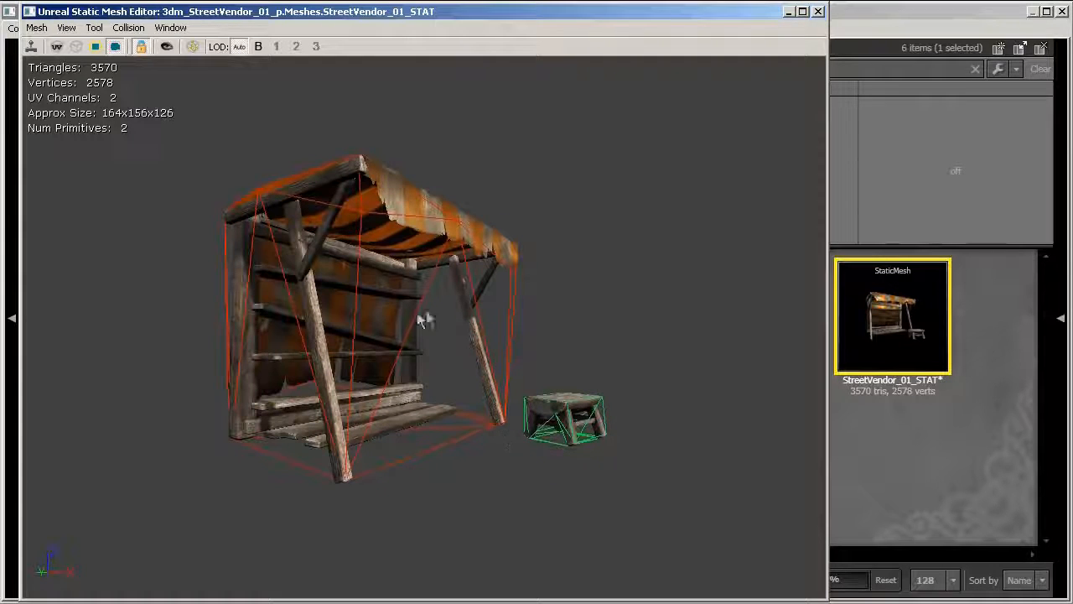
pyautogui.moveTo(411, 390); pyautogui.dragTo(463, 434)
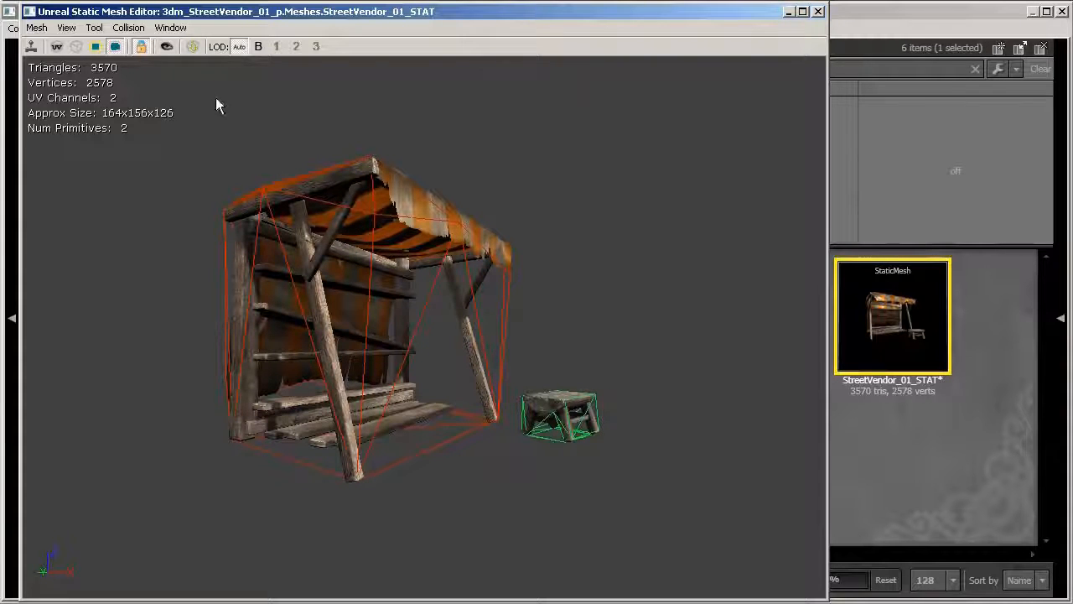
# Remove the collision mesh from the street vendor and view the bare model from several angles.
pyautogui.click(128, 28)
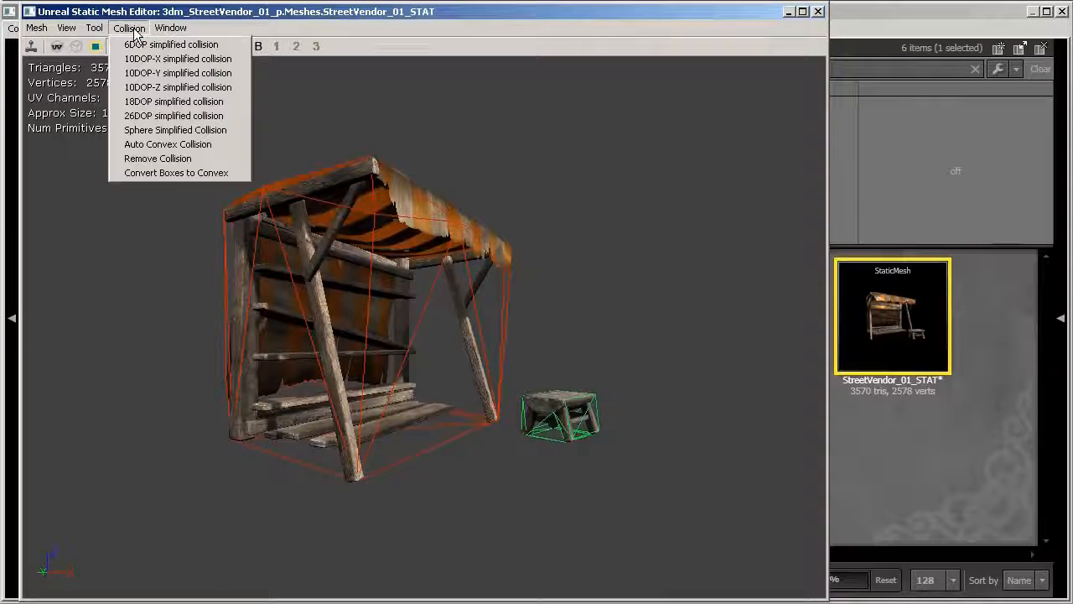
pyautogui.click(169, 159)
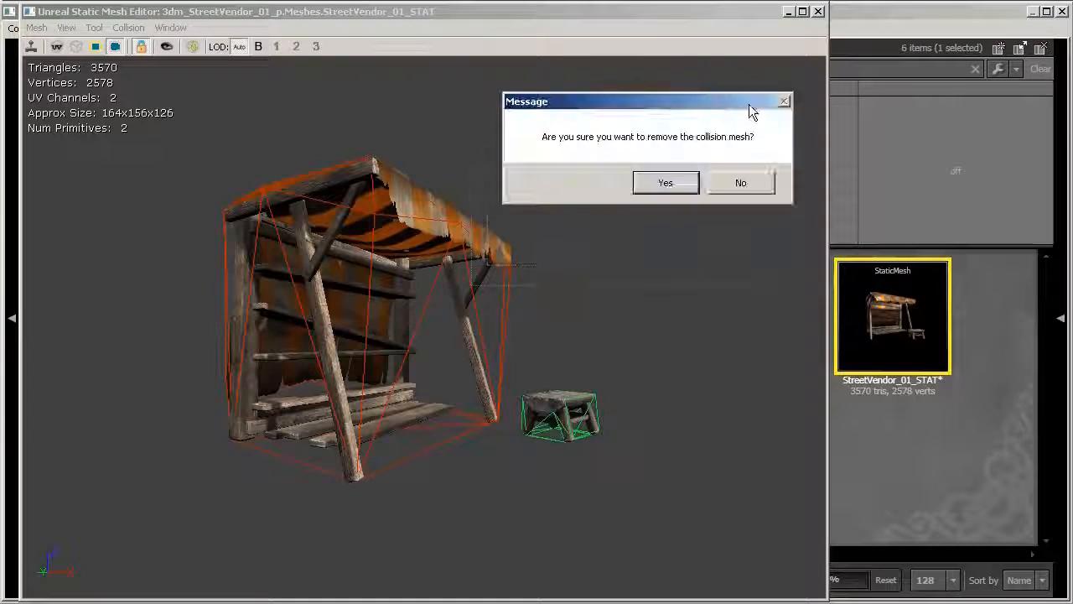
pyautogui.click(666, 186)
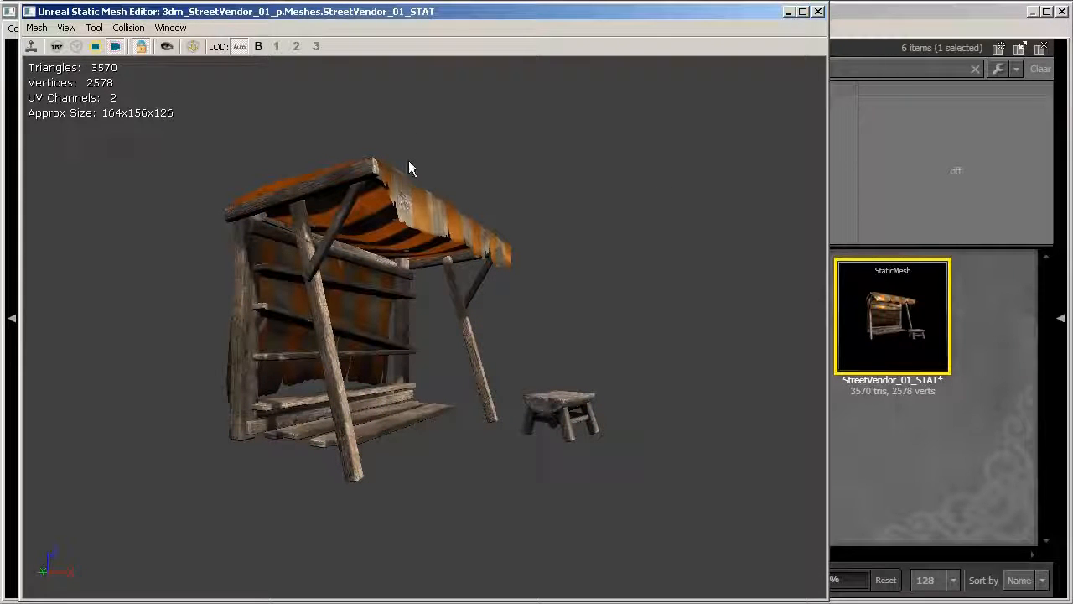
pyautogui.moveTo(495, 167); pyautogui.dragTo(286, 116)
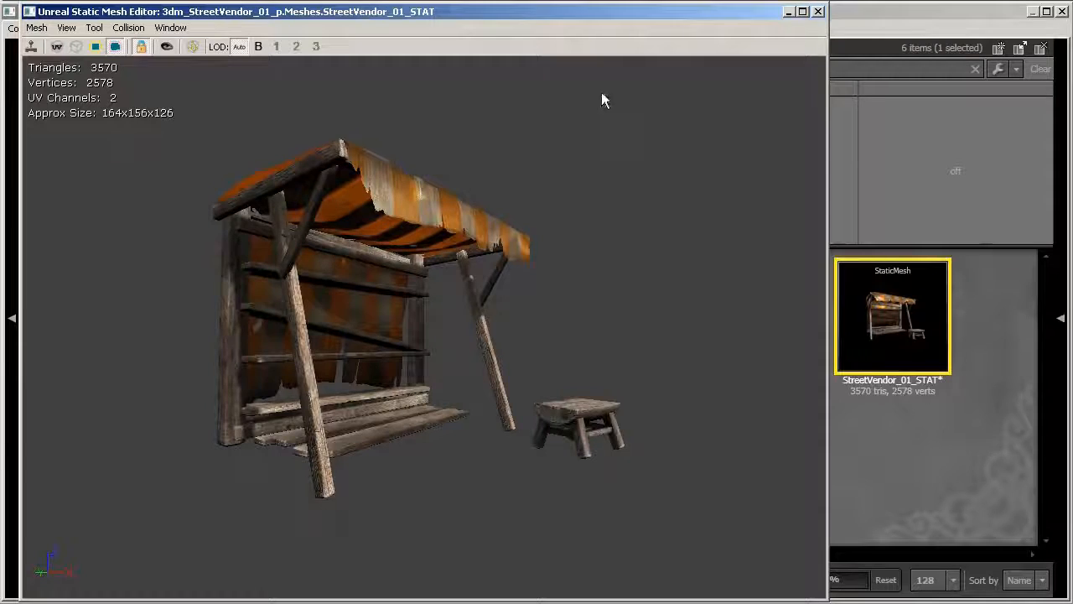
pyautogui.moveTo(601, 100); pyautogui.dragTo(698, 138)
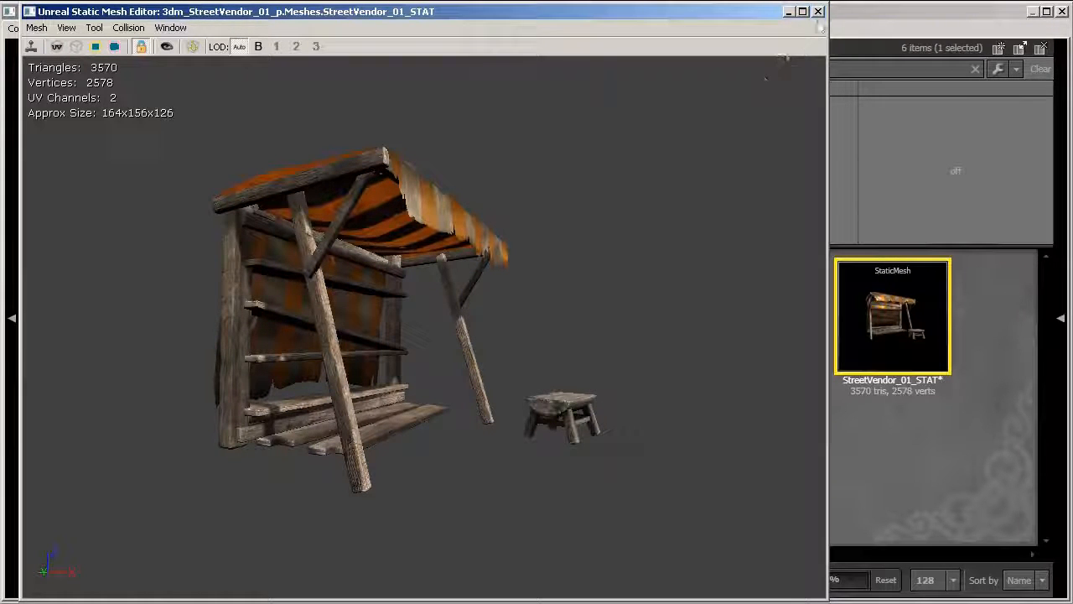
# Close the Static Mesh Editor, try to reimport the StreetVendor_01_STAT mesh from the Content Browser, and select that mesh again.
pyautogui.click(820, 13)
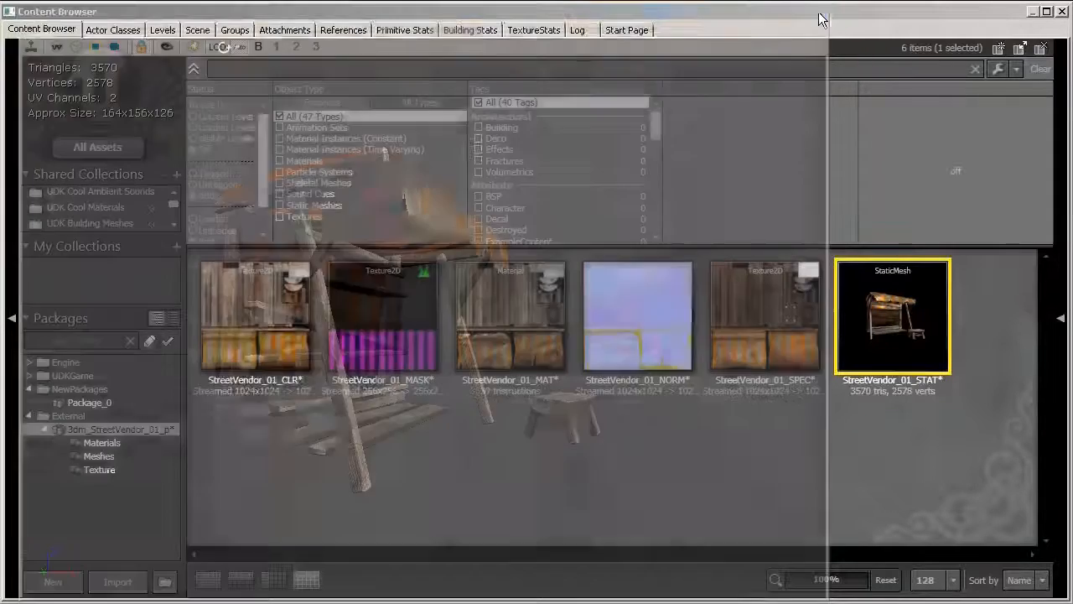
pyautogui.rightClick(851, 276)
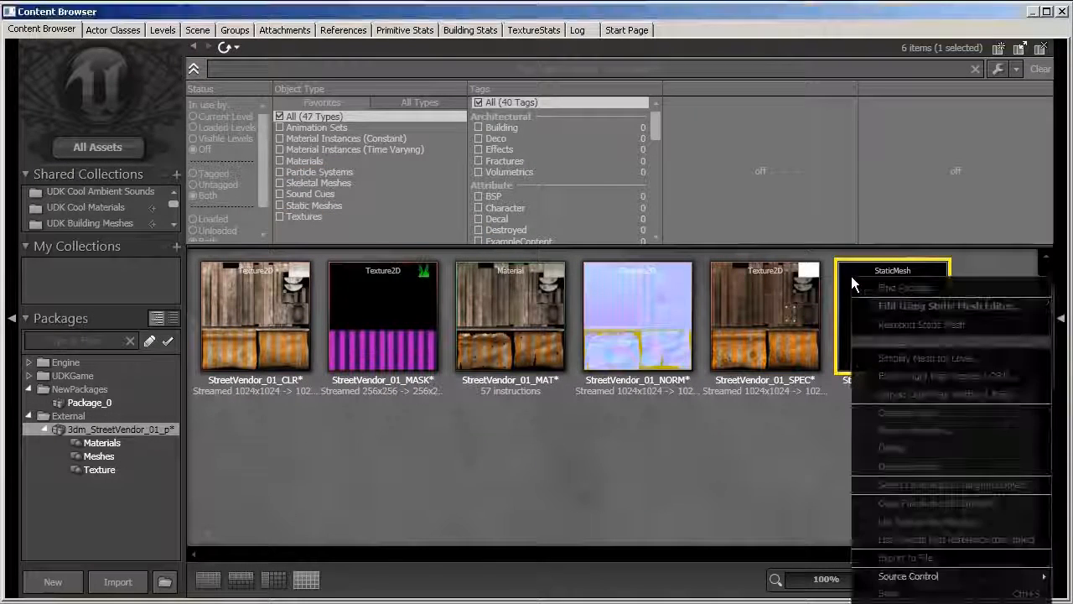
pyautogui.click(887, 324)
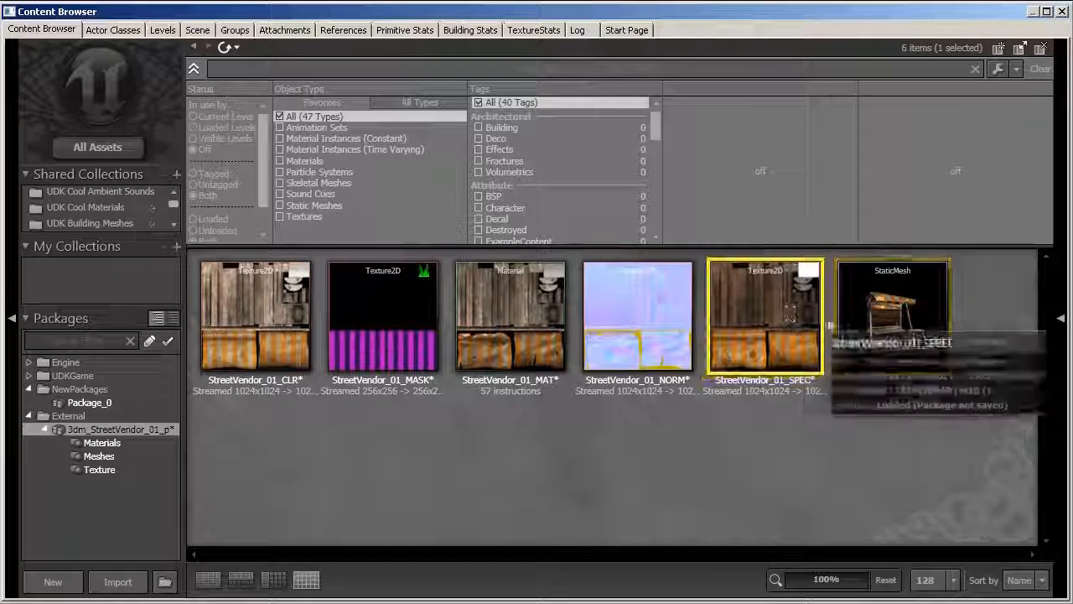
pyautogui.click(879, 300)
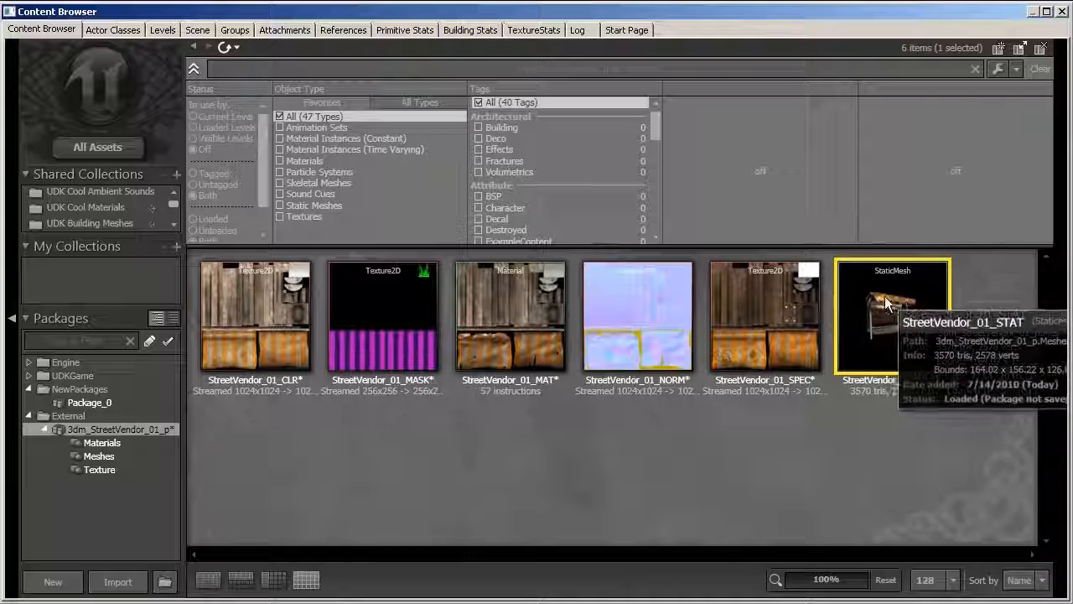